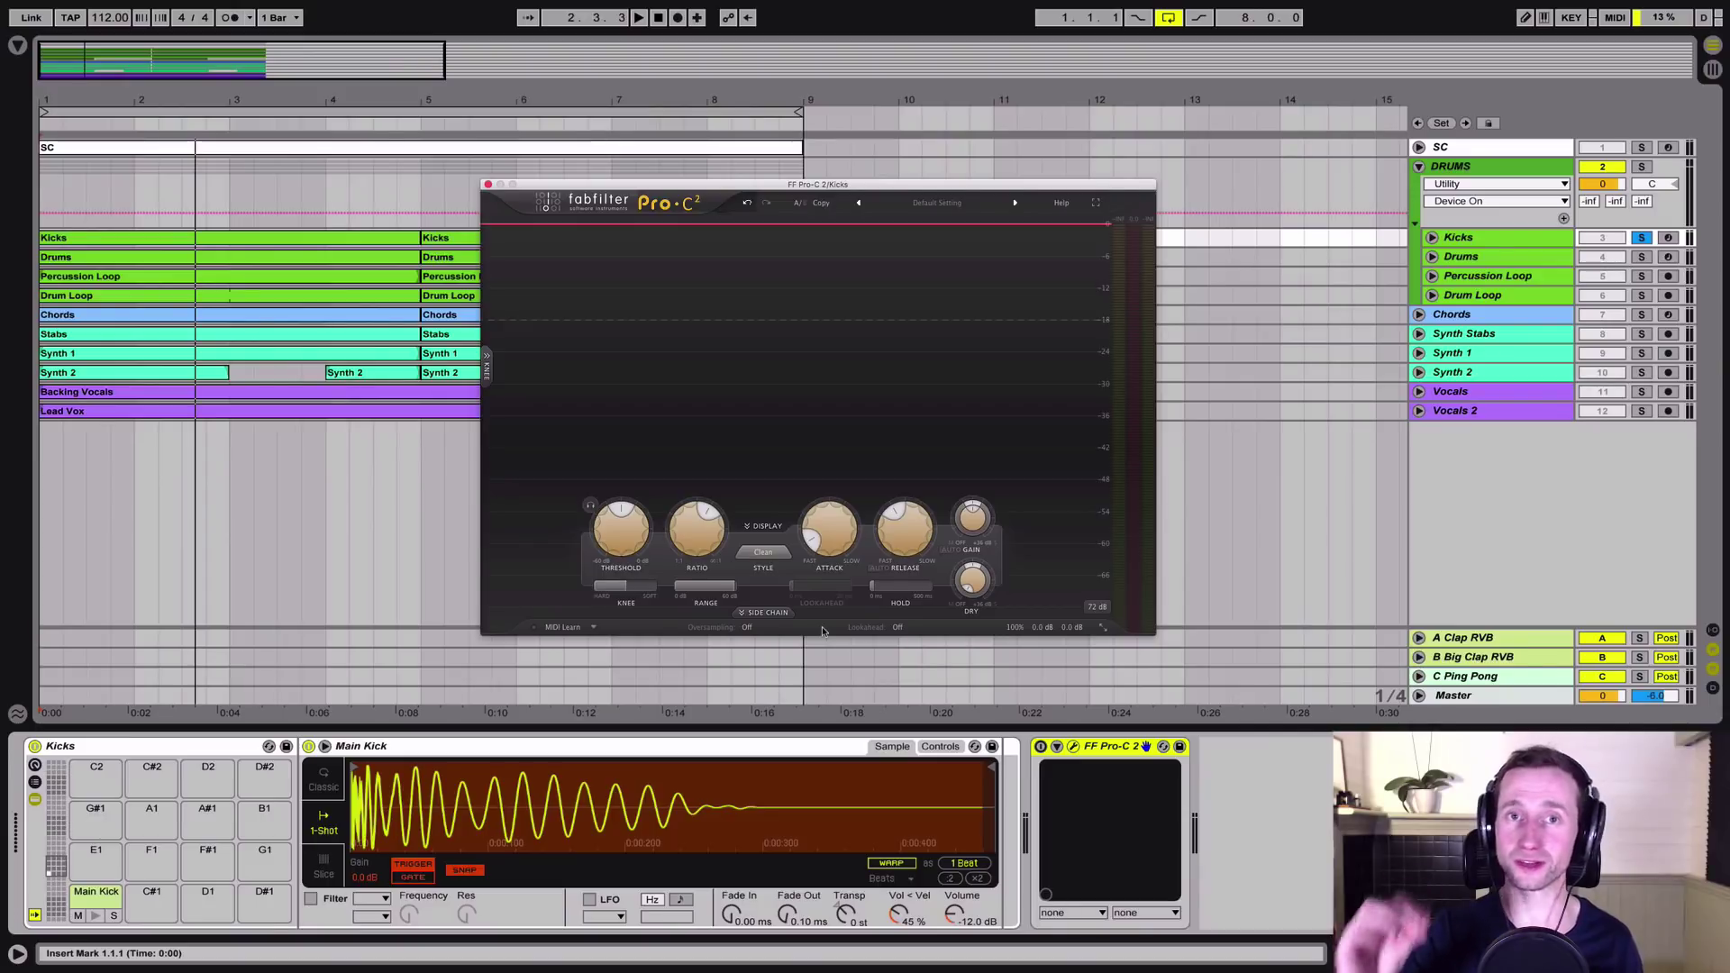
Set the Pro-C 2 threshold on the Kicks track to 0 dB and play the loop.
left_click(660, 18)
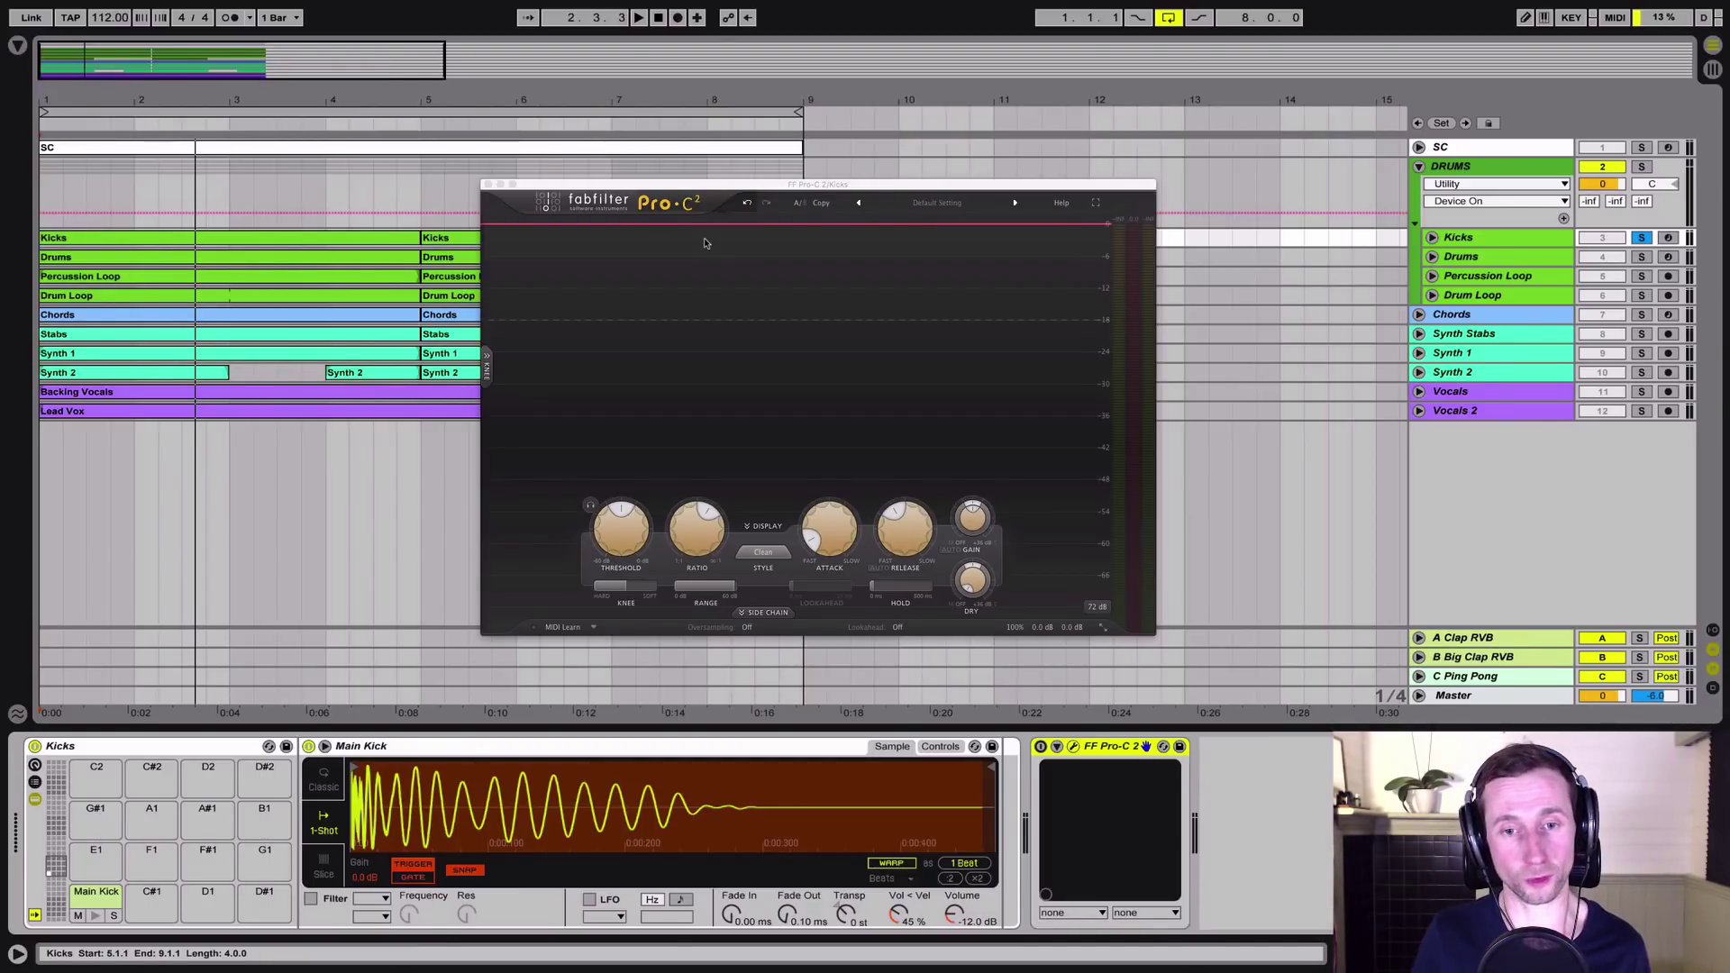
left_click_drag(621, 527, 621, 505)
key("space")
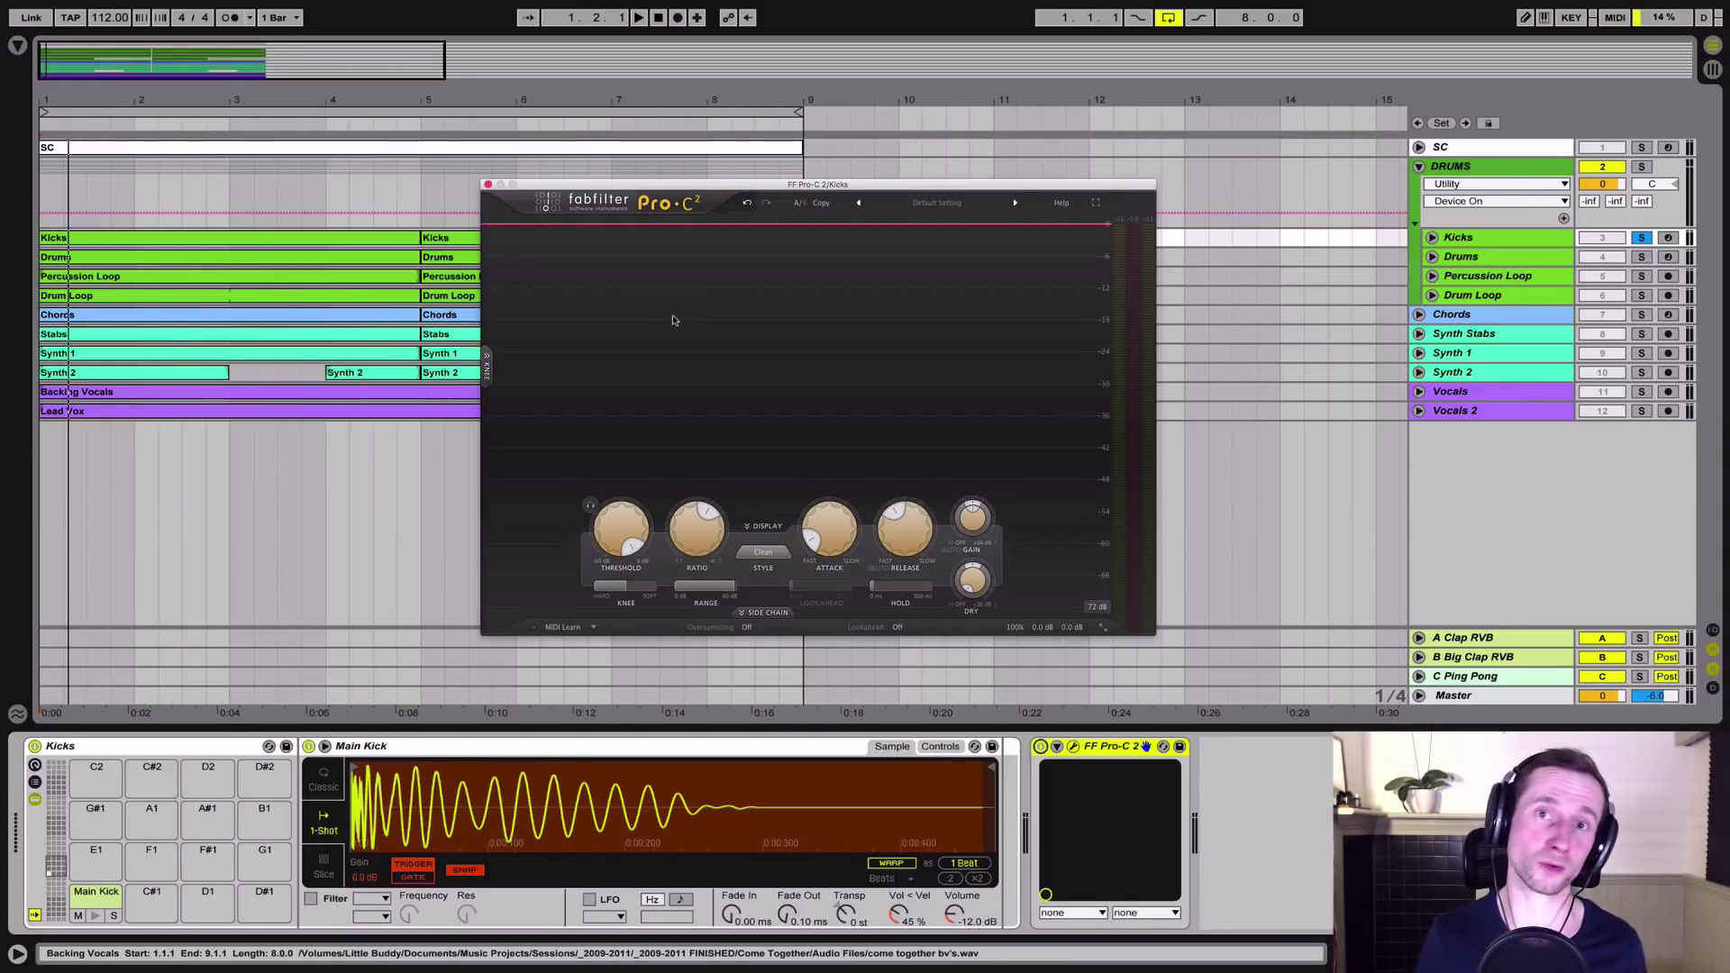
mouse_move(619, 512)
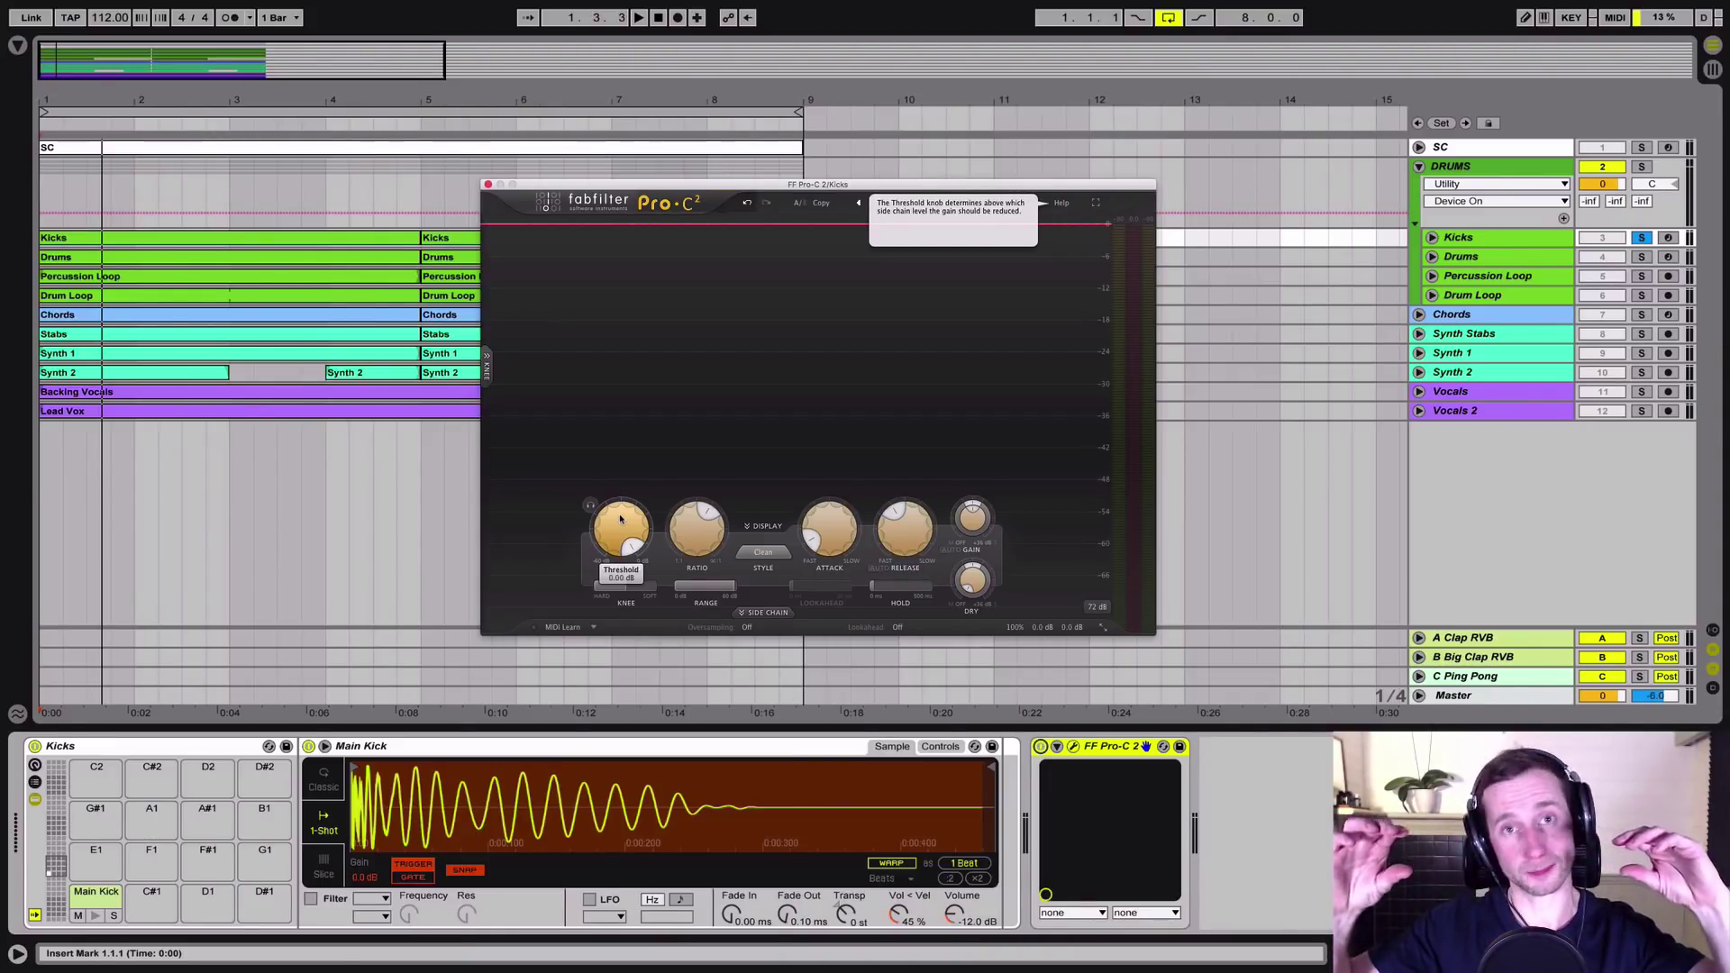
key("space")
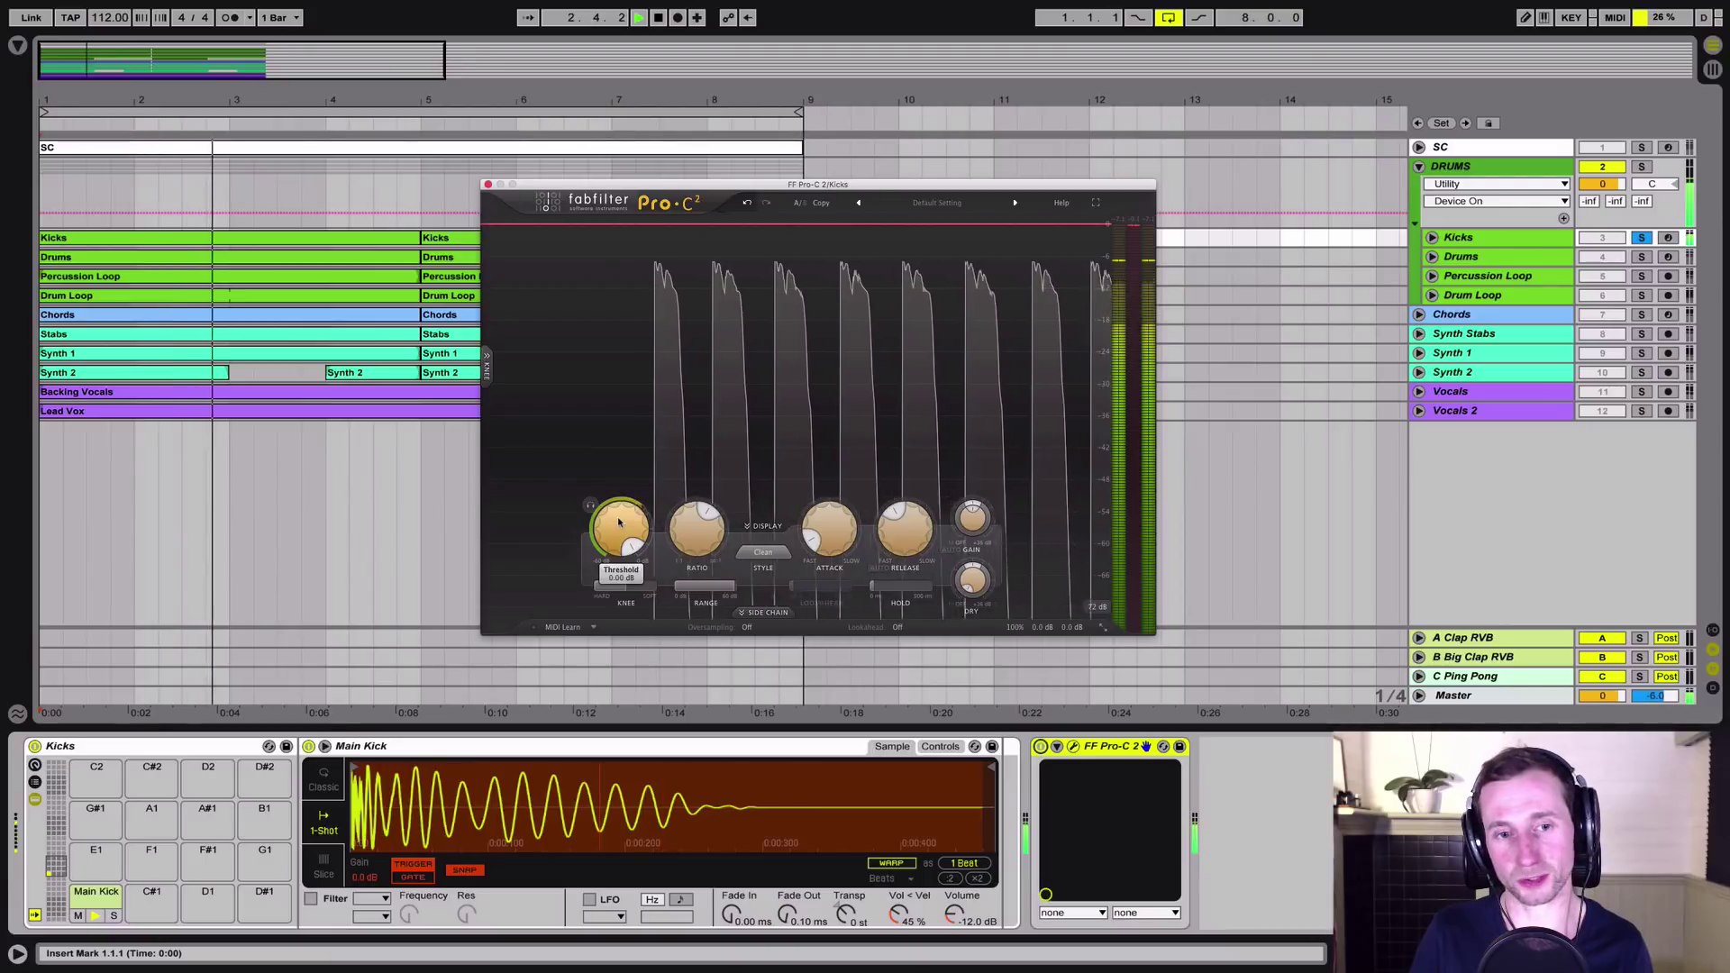
Lower the compressor's threshold gradually to well below the kick's peaks while the loop plays.
left_click_drag(618, 519, 620, 577)
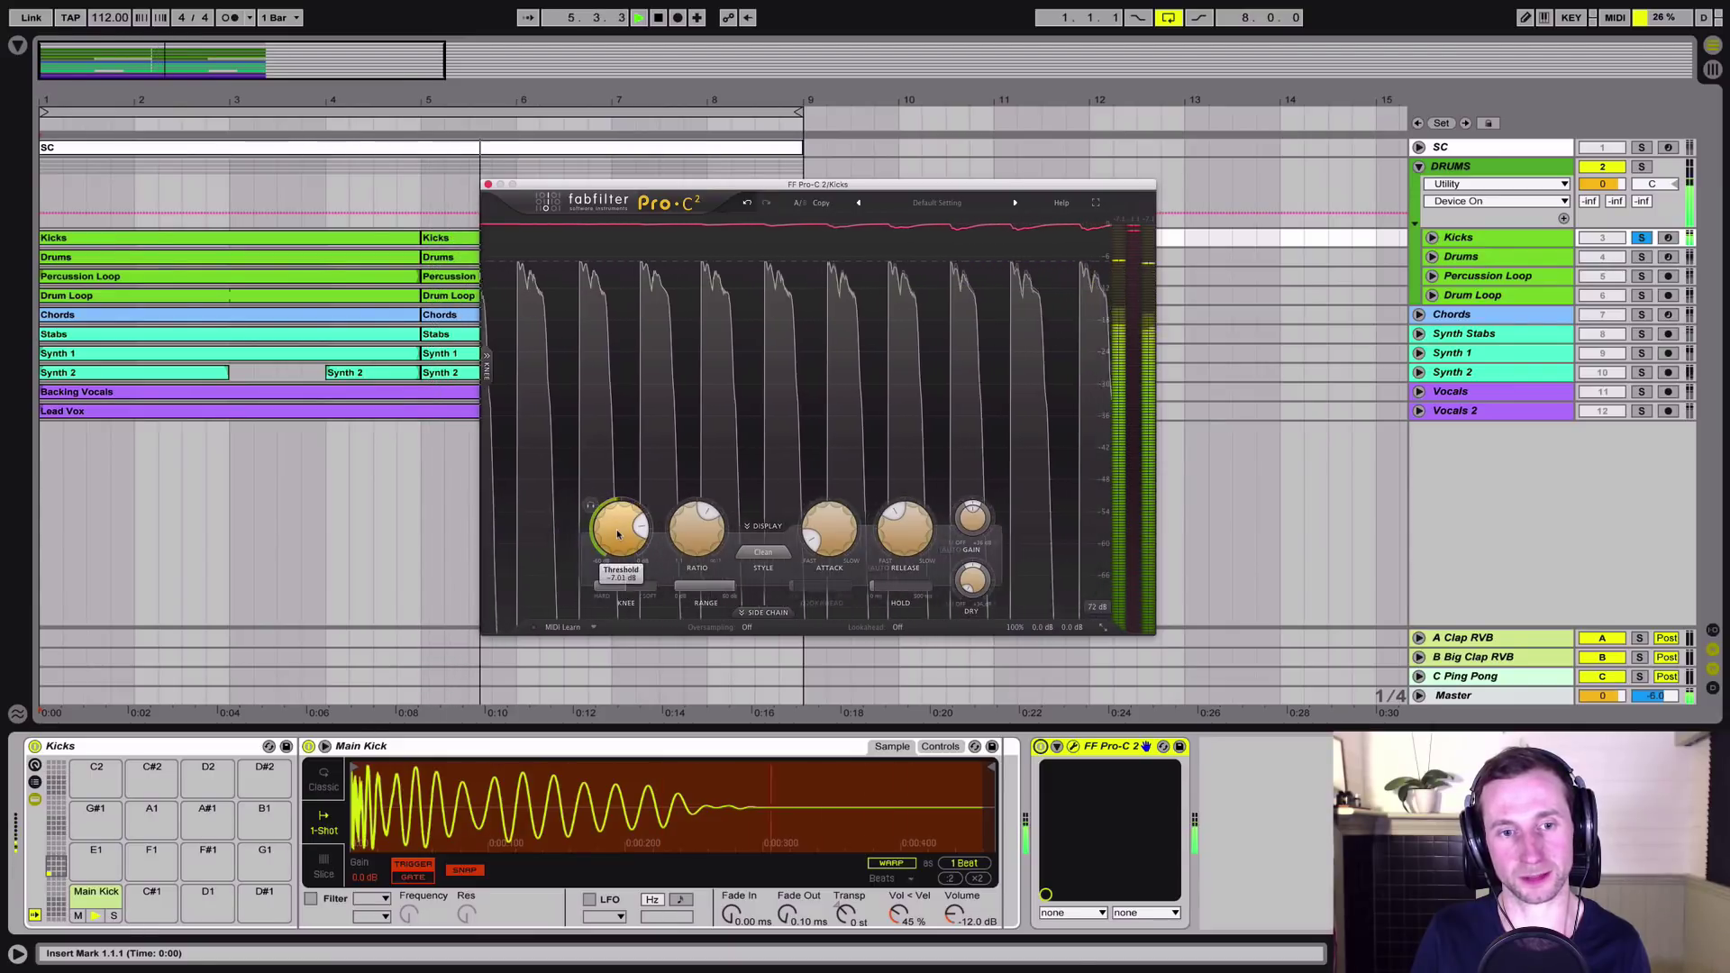
left_click_drag(620, 556, 630, 649)
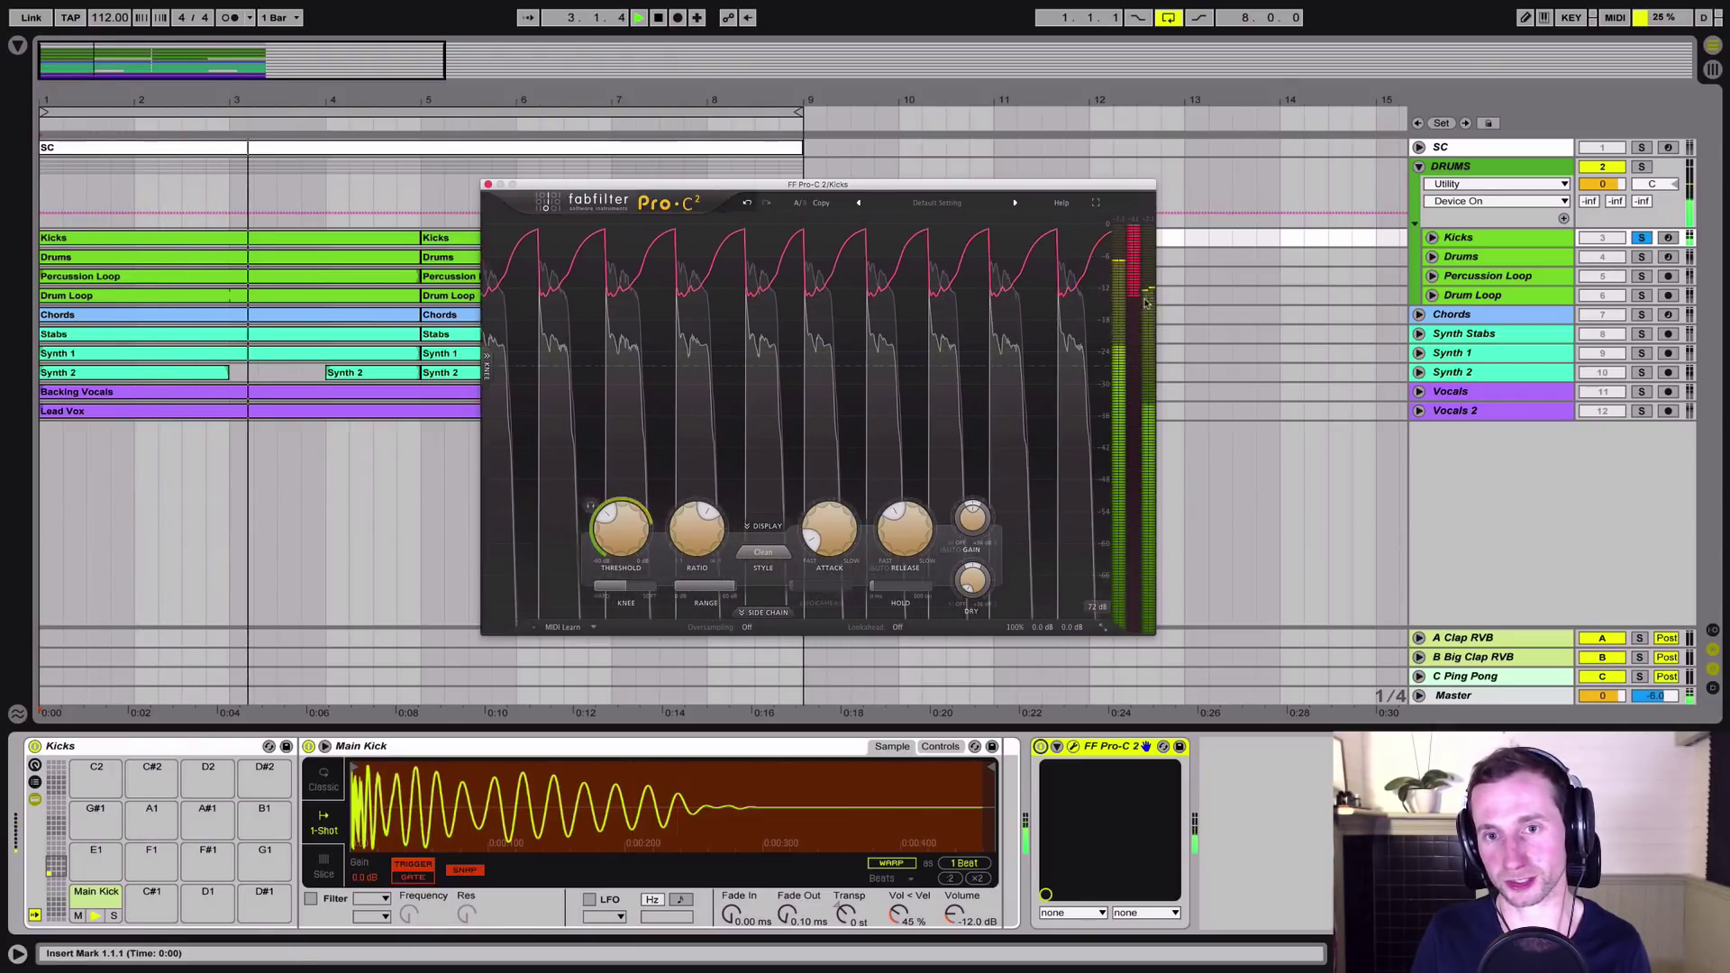
left_click_drag(617, 540, 620, 535)
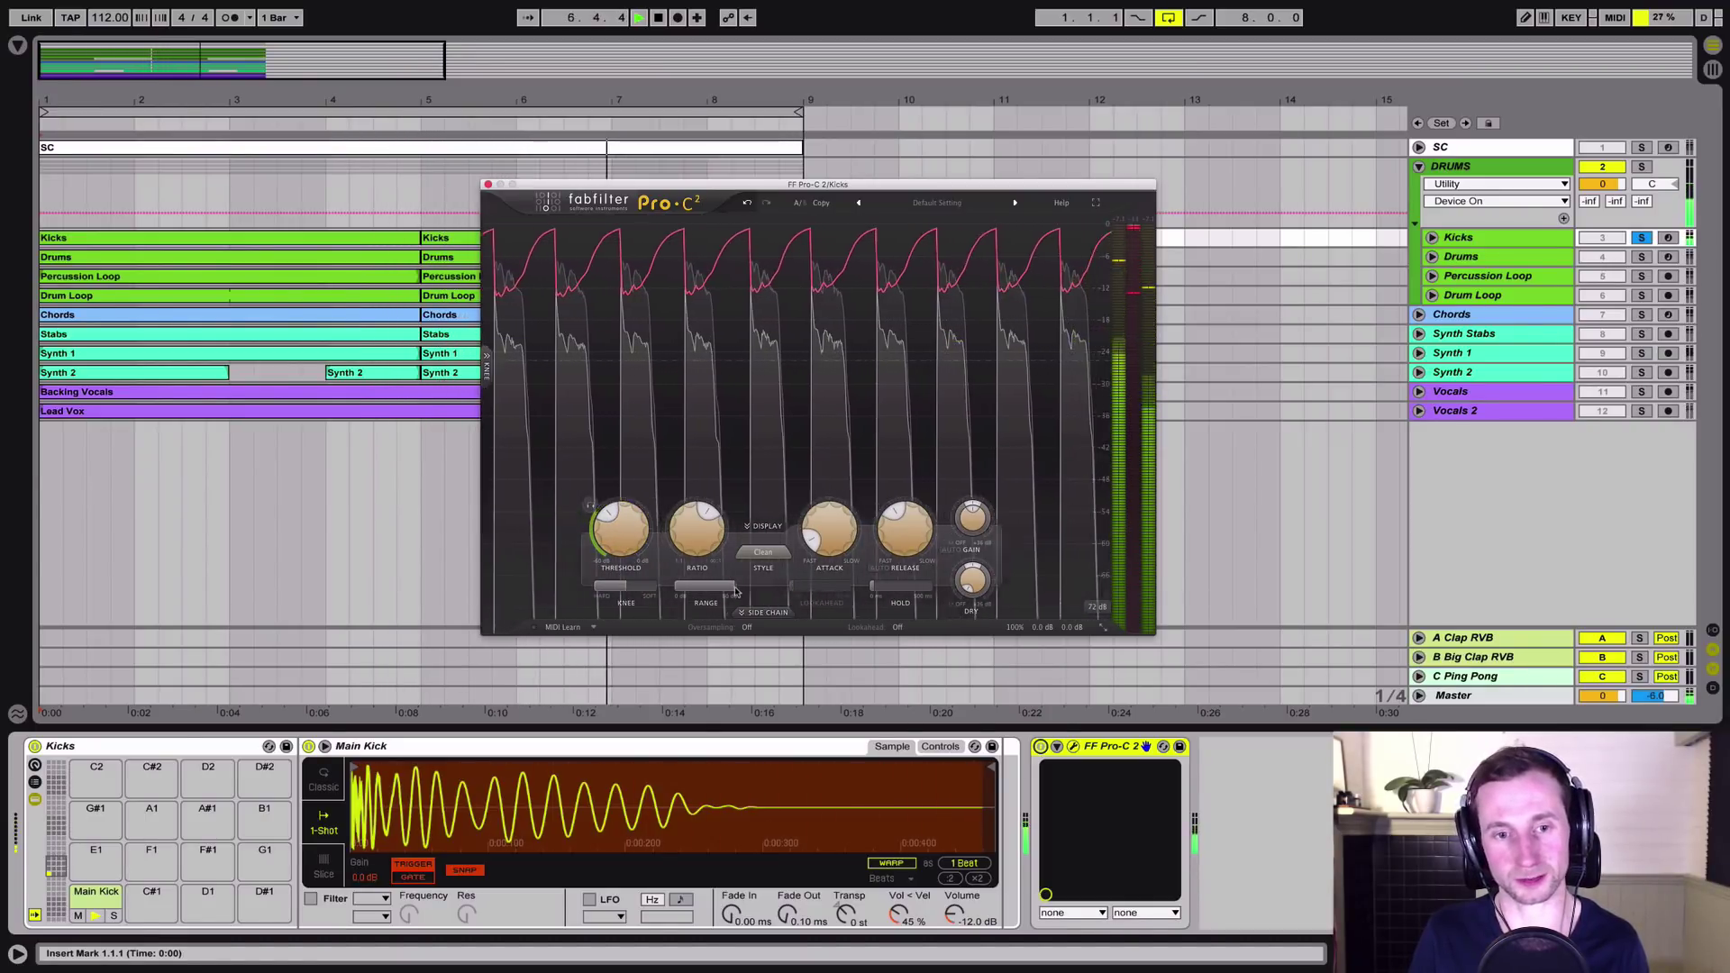
Drop the compressor's ratio to 1:1, and raise it gradually to its maximum while listening.
mouse_move(704, 536)
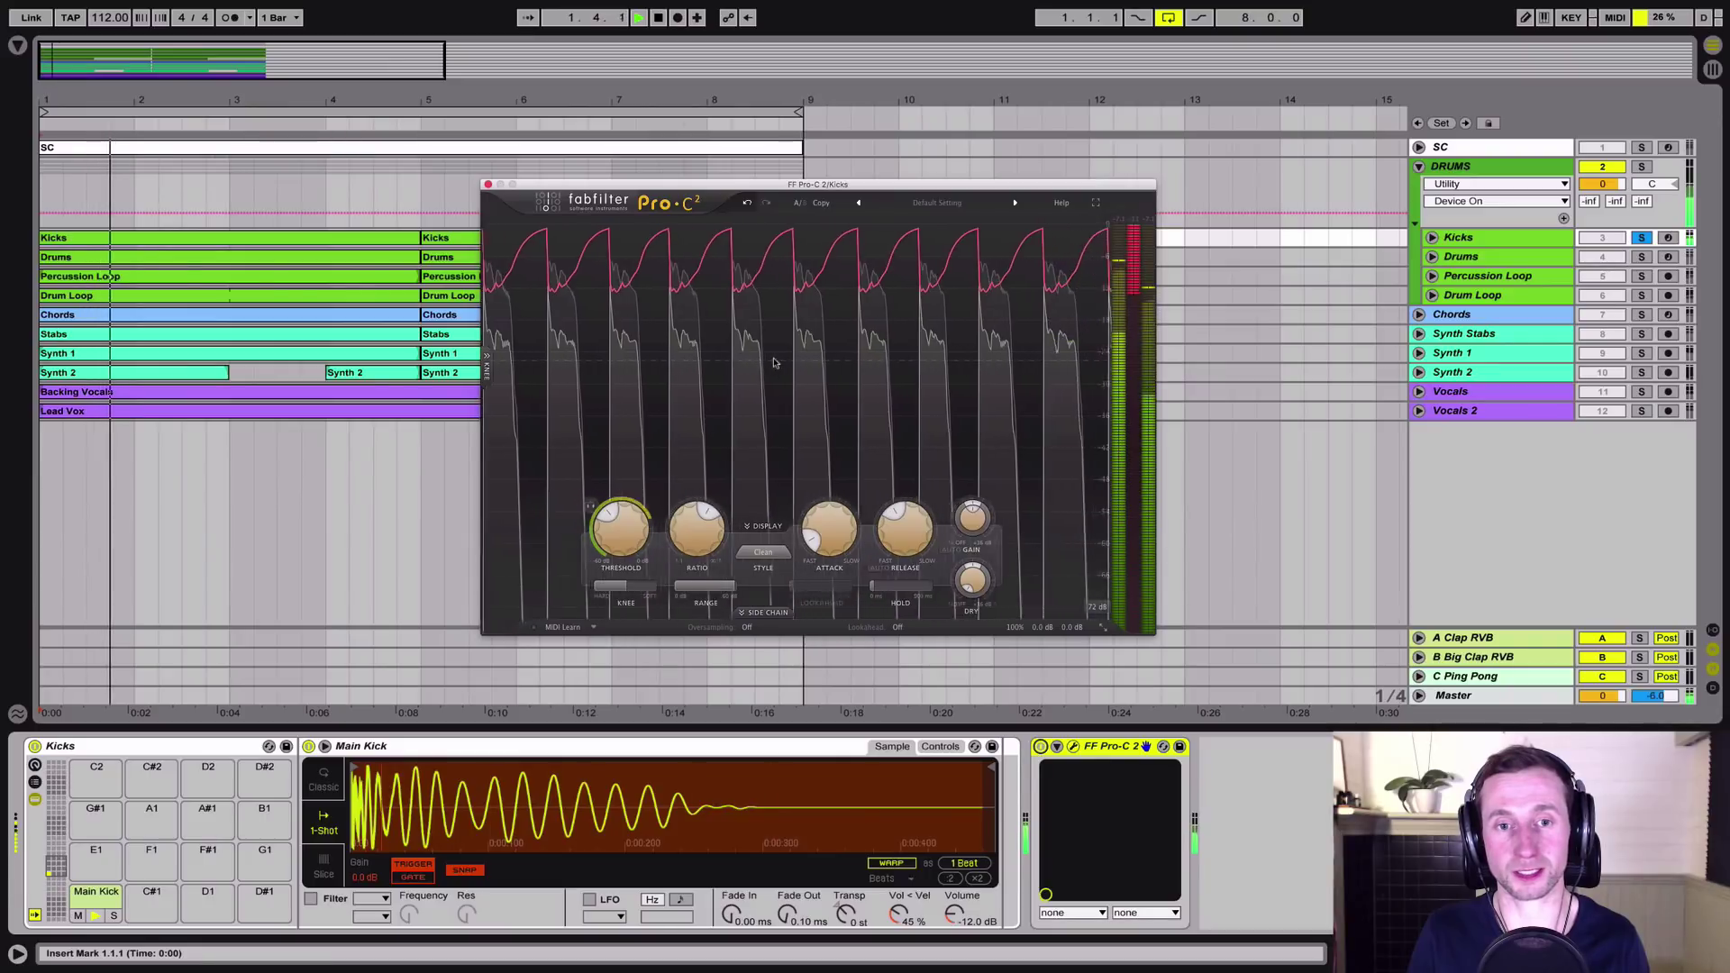
mouse_move(698, 532)
left_mouse_down()
mouse_move(701, 578)
mouse_move(686, 548)
left_mouse_up()
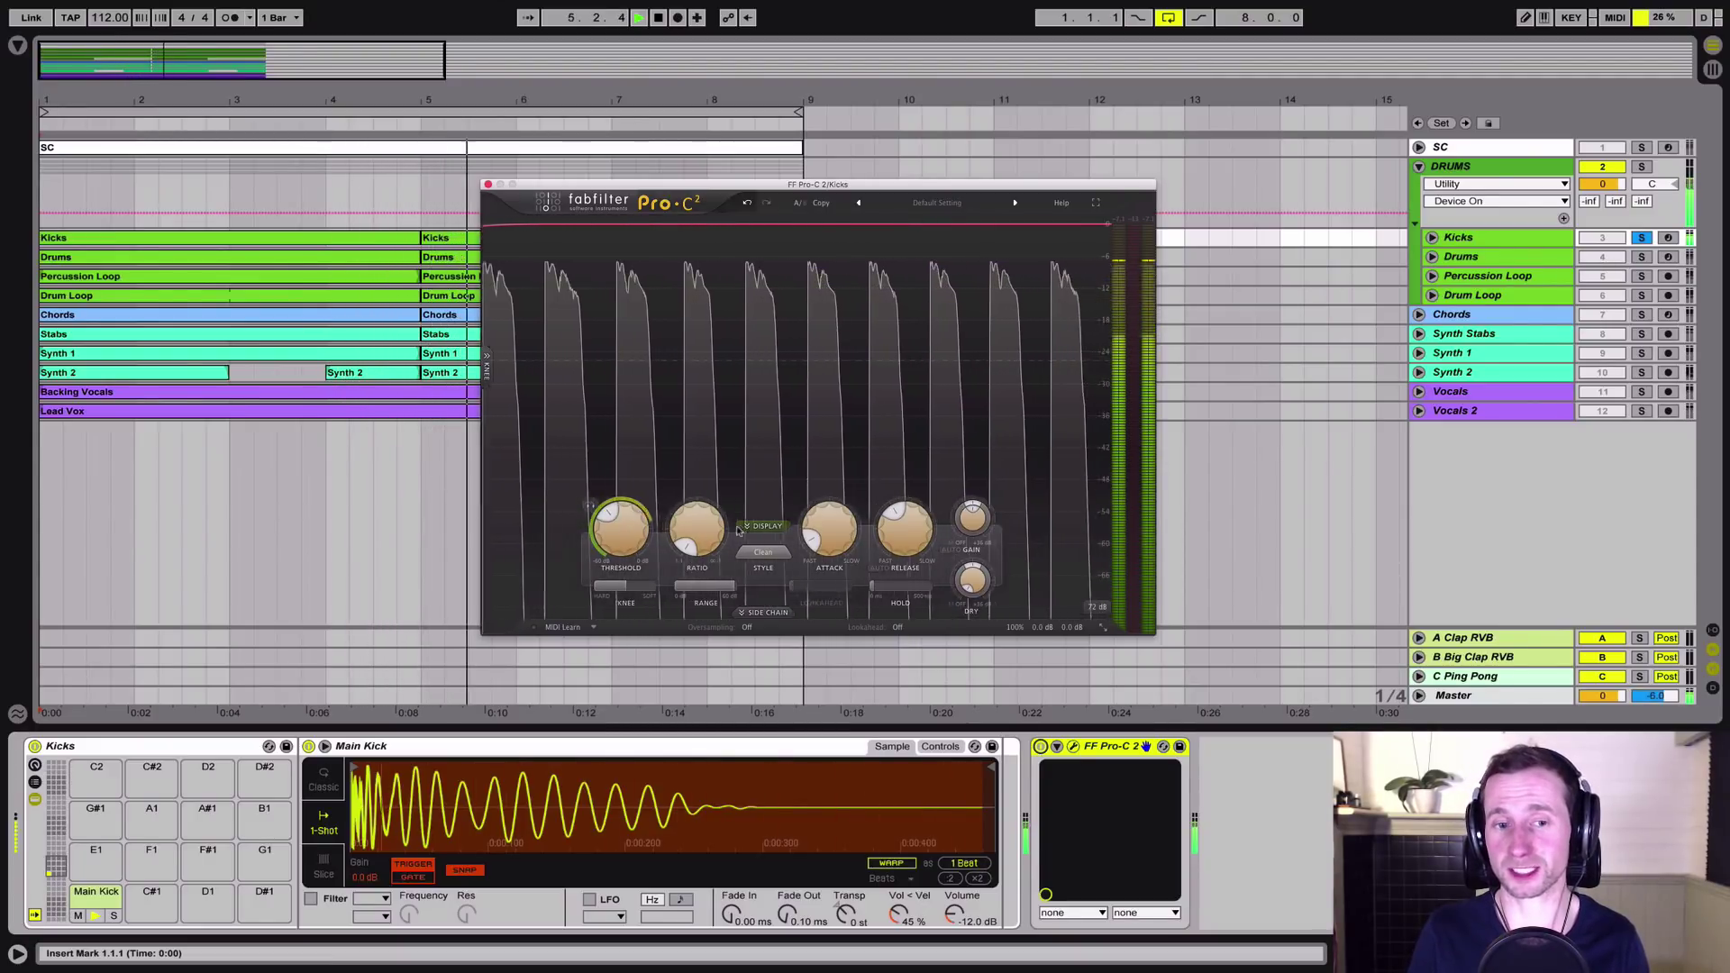
mouse_move(708, 535)
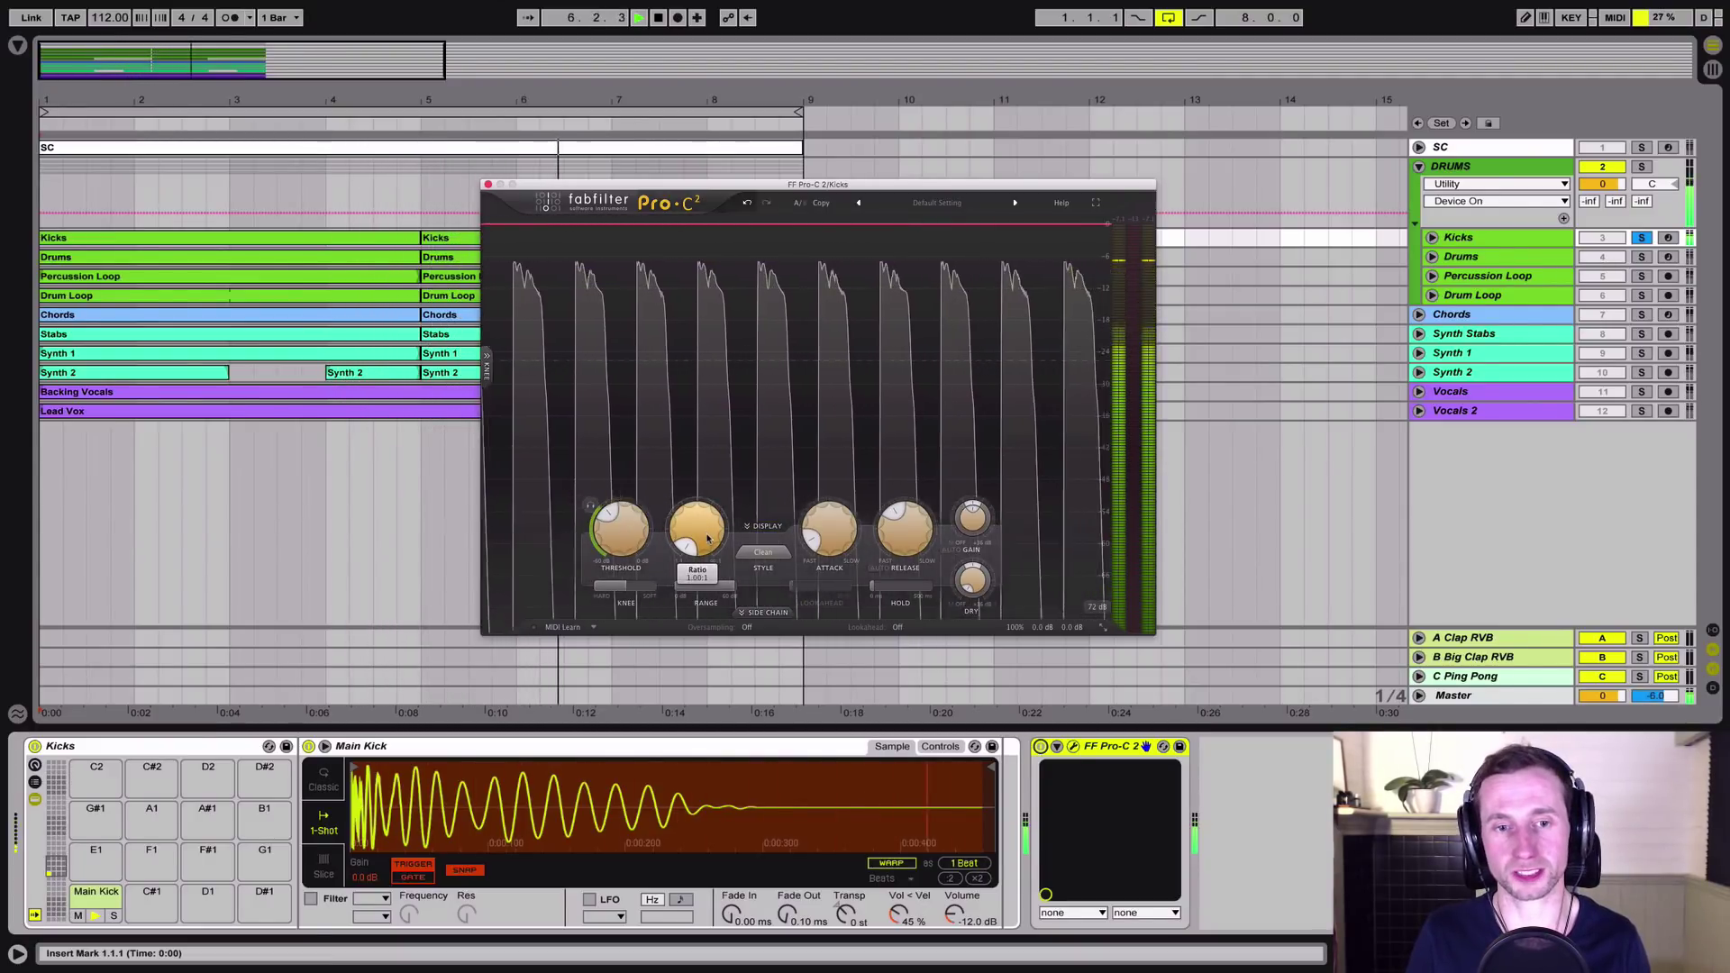
left_click_drag(703, 540, 705, 537)
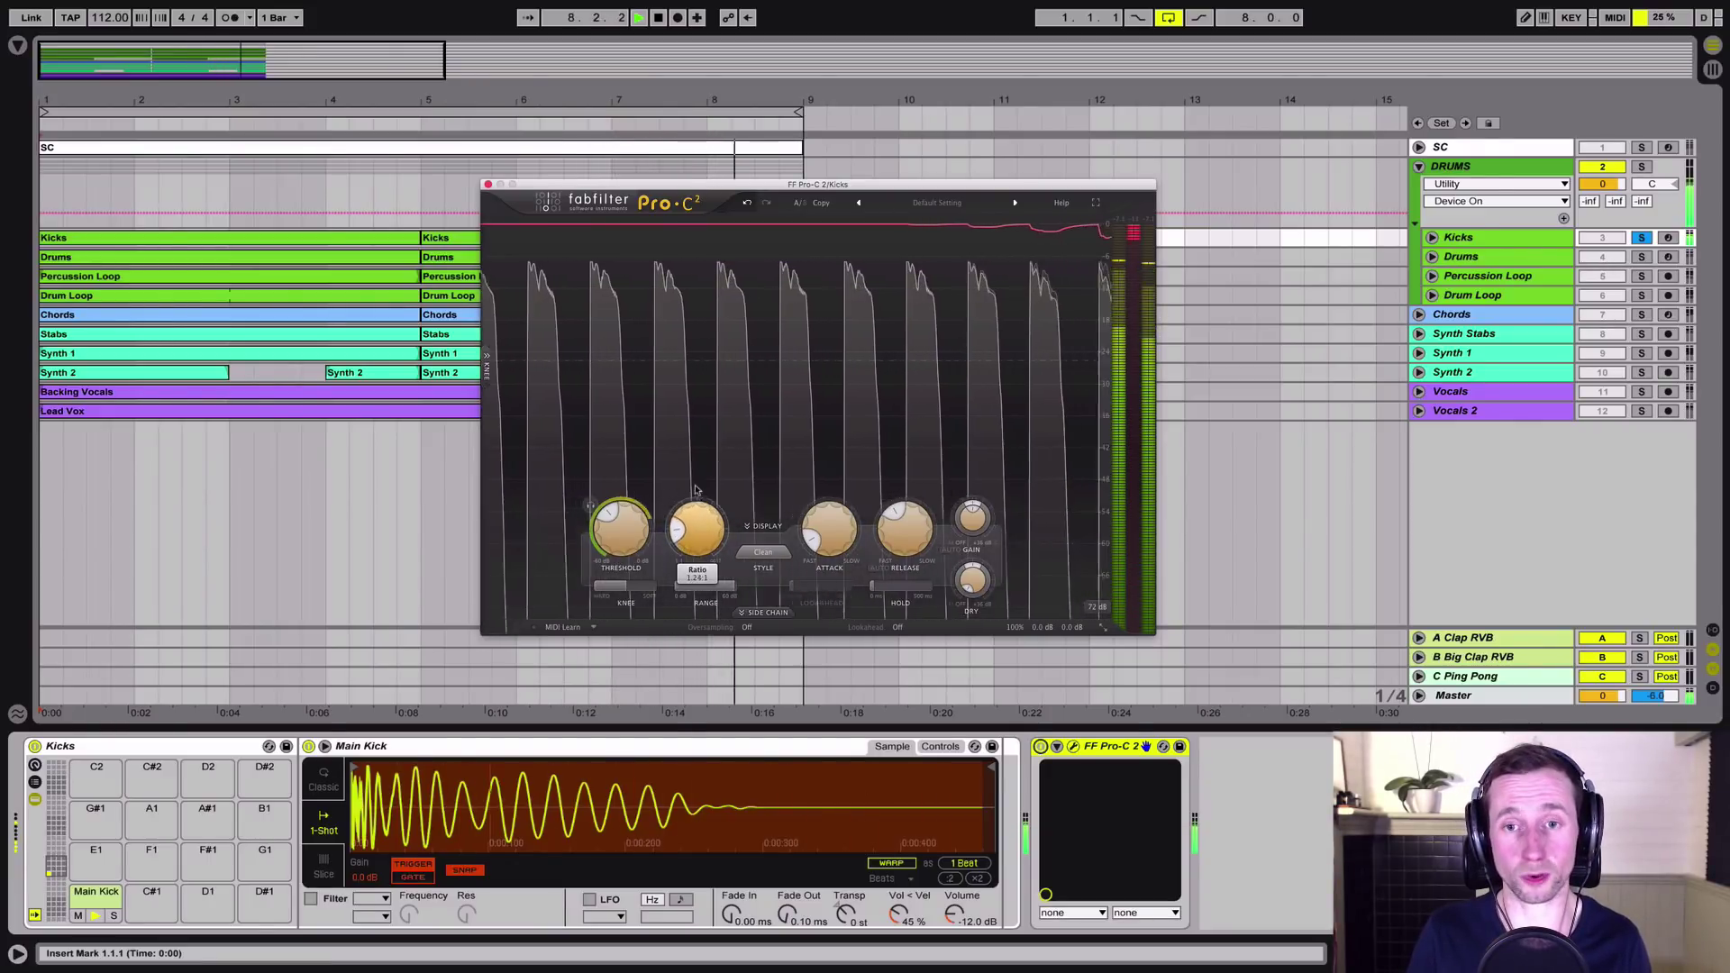
left_click_drag(689, 451, 708, 307)
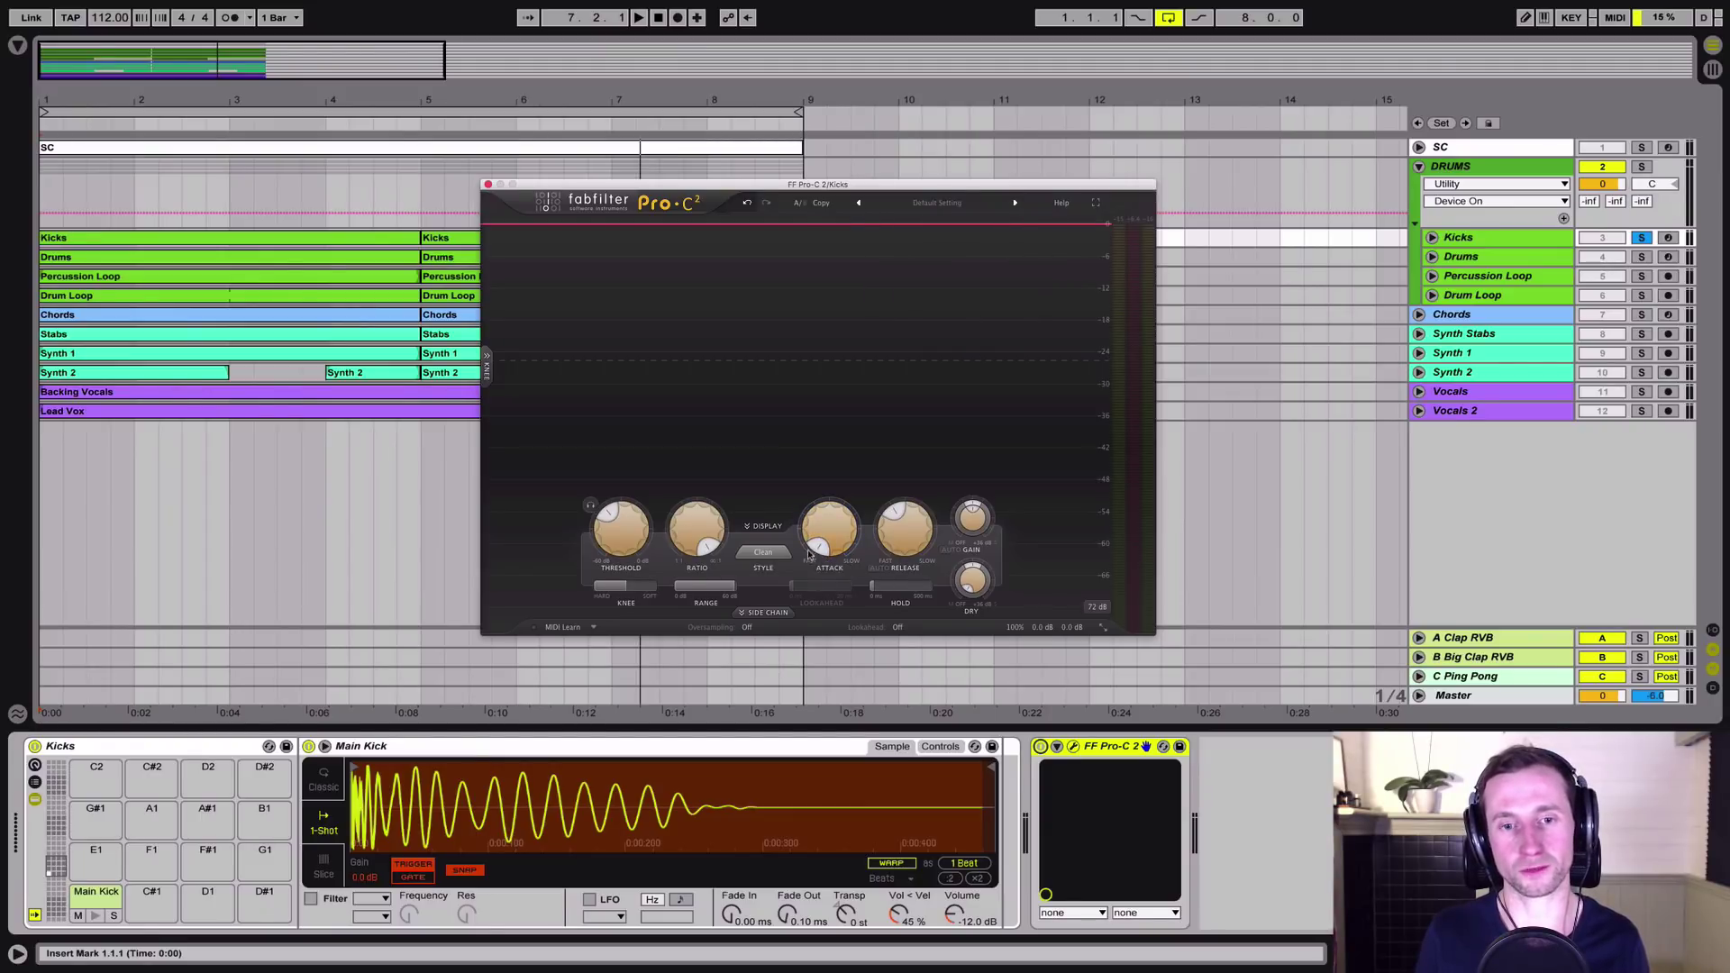
Play the kick while slowing the attack from 0.005 ms towards its slow end, and bring it back to about 28 ms.
key("space")
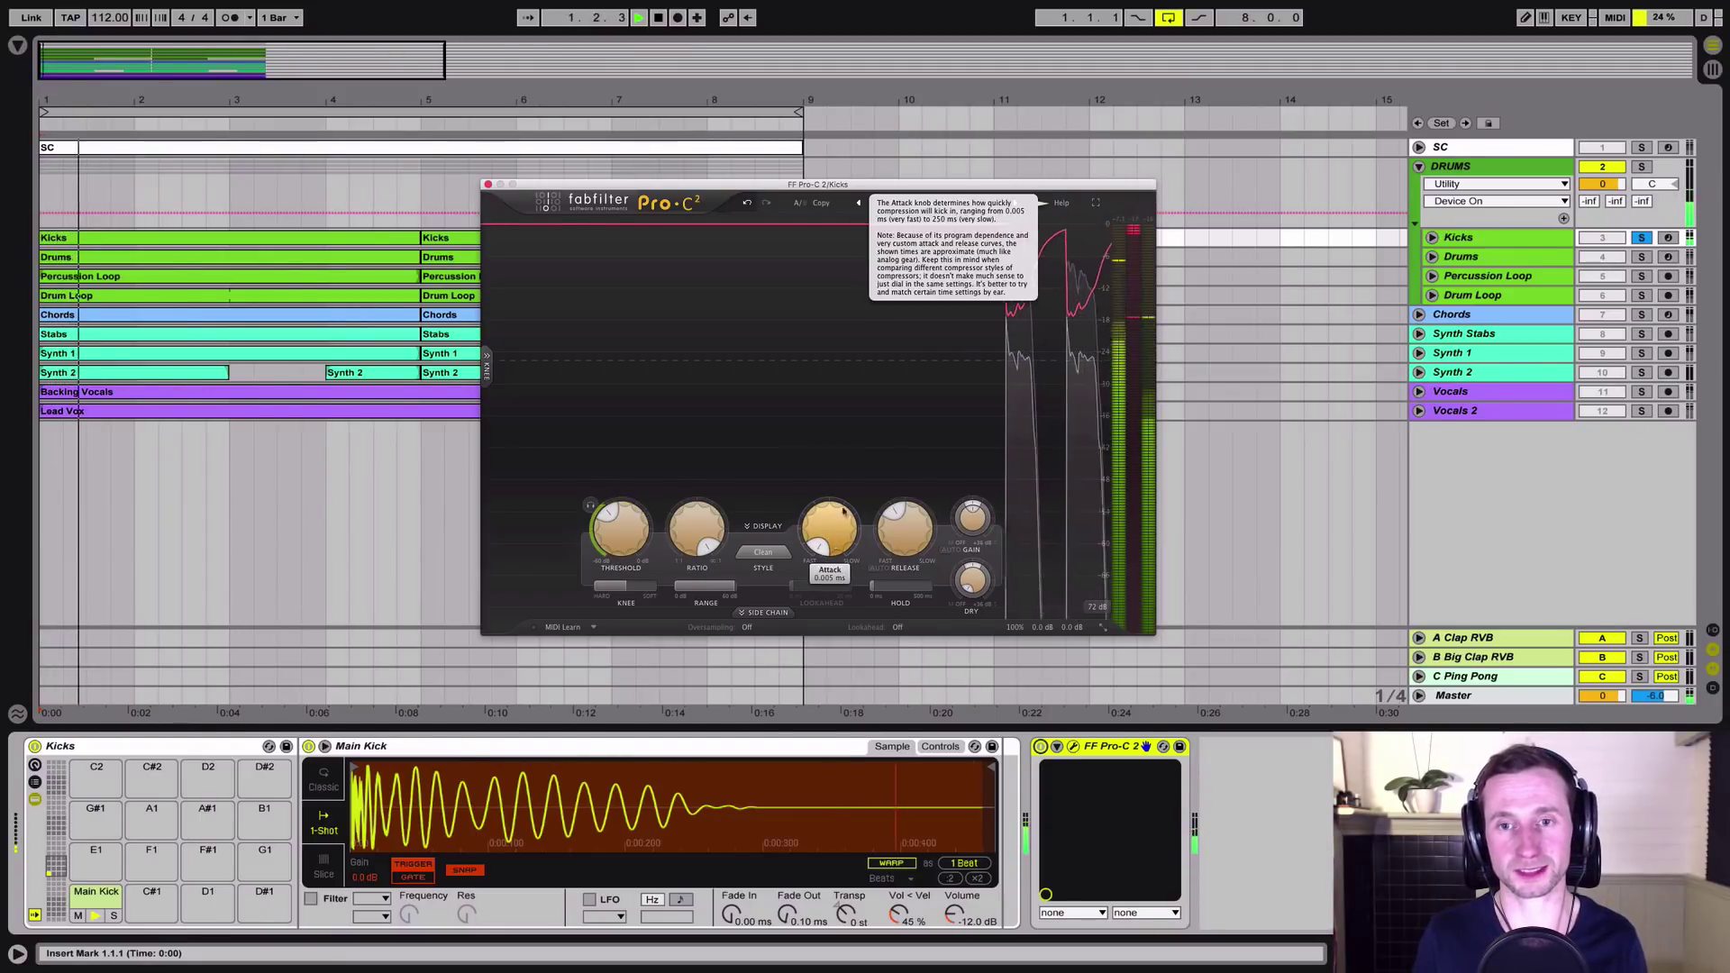
left_click_drag(829, 532, 857, 349)
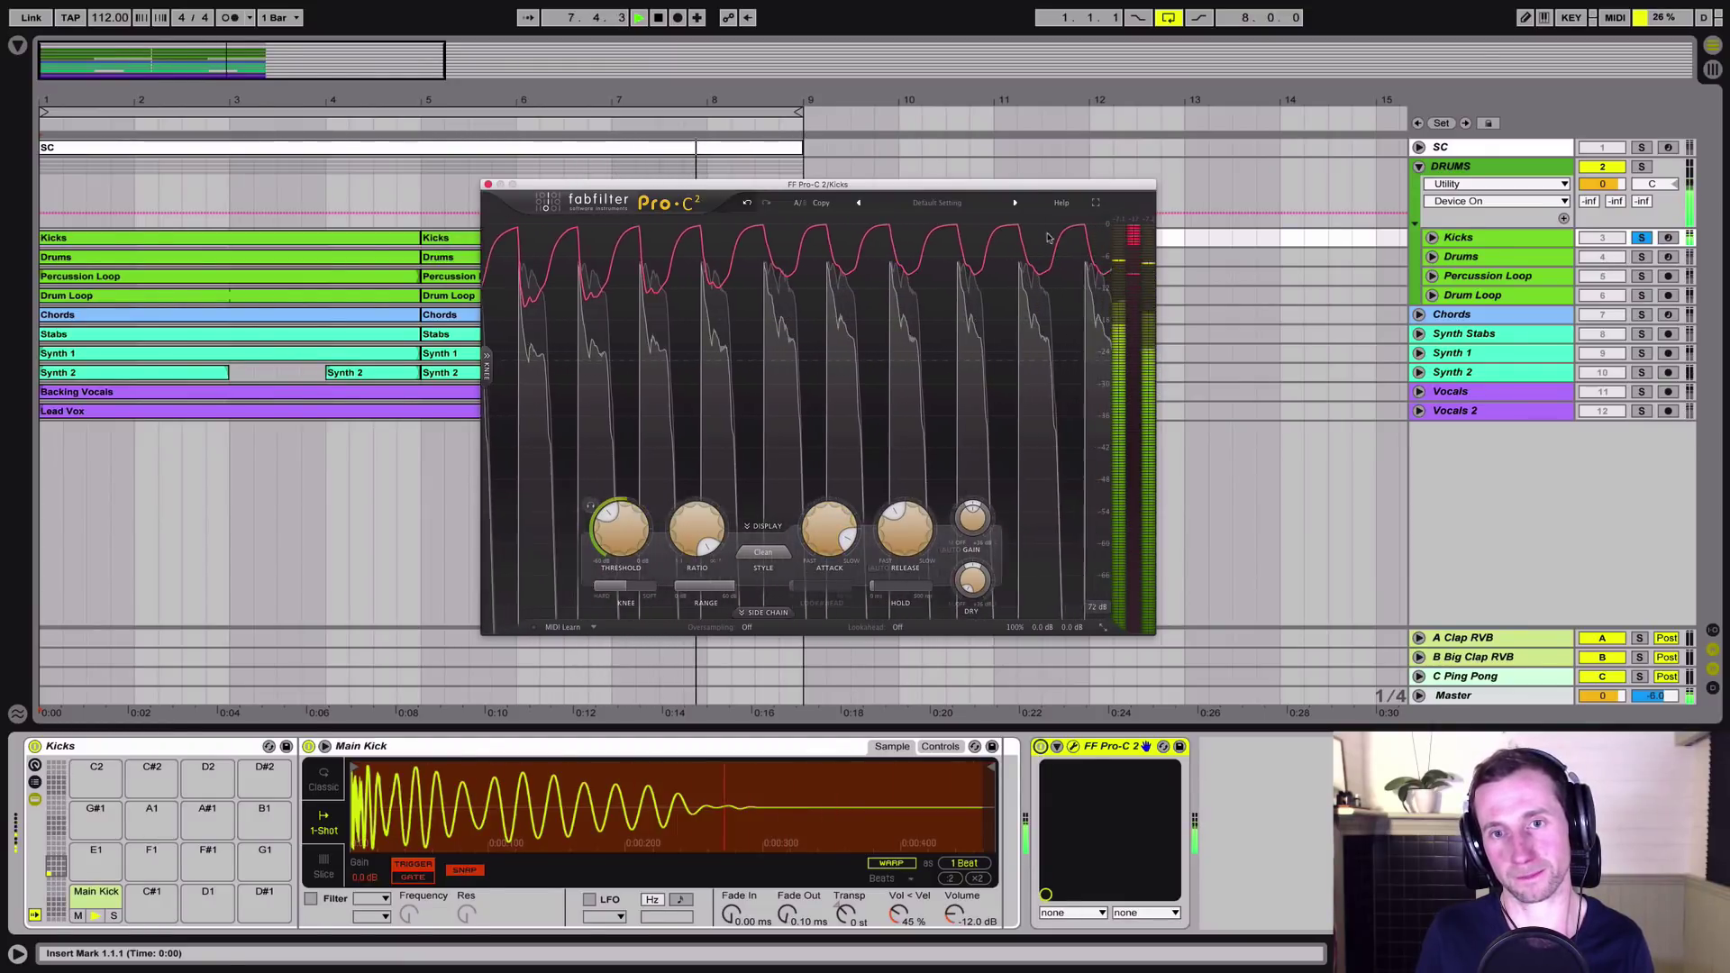
mouse_move(832, 538)
left_mouse_down()
mouse_move(772, 971)
mouse_move(817, 464)
mouse_move(822, 529)
left_mouse_up()
key("space")
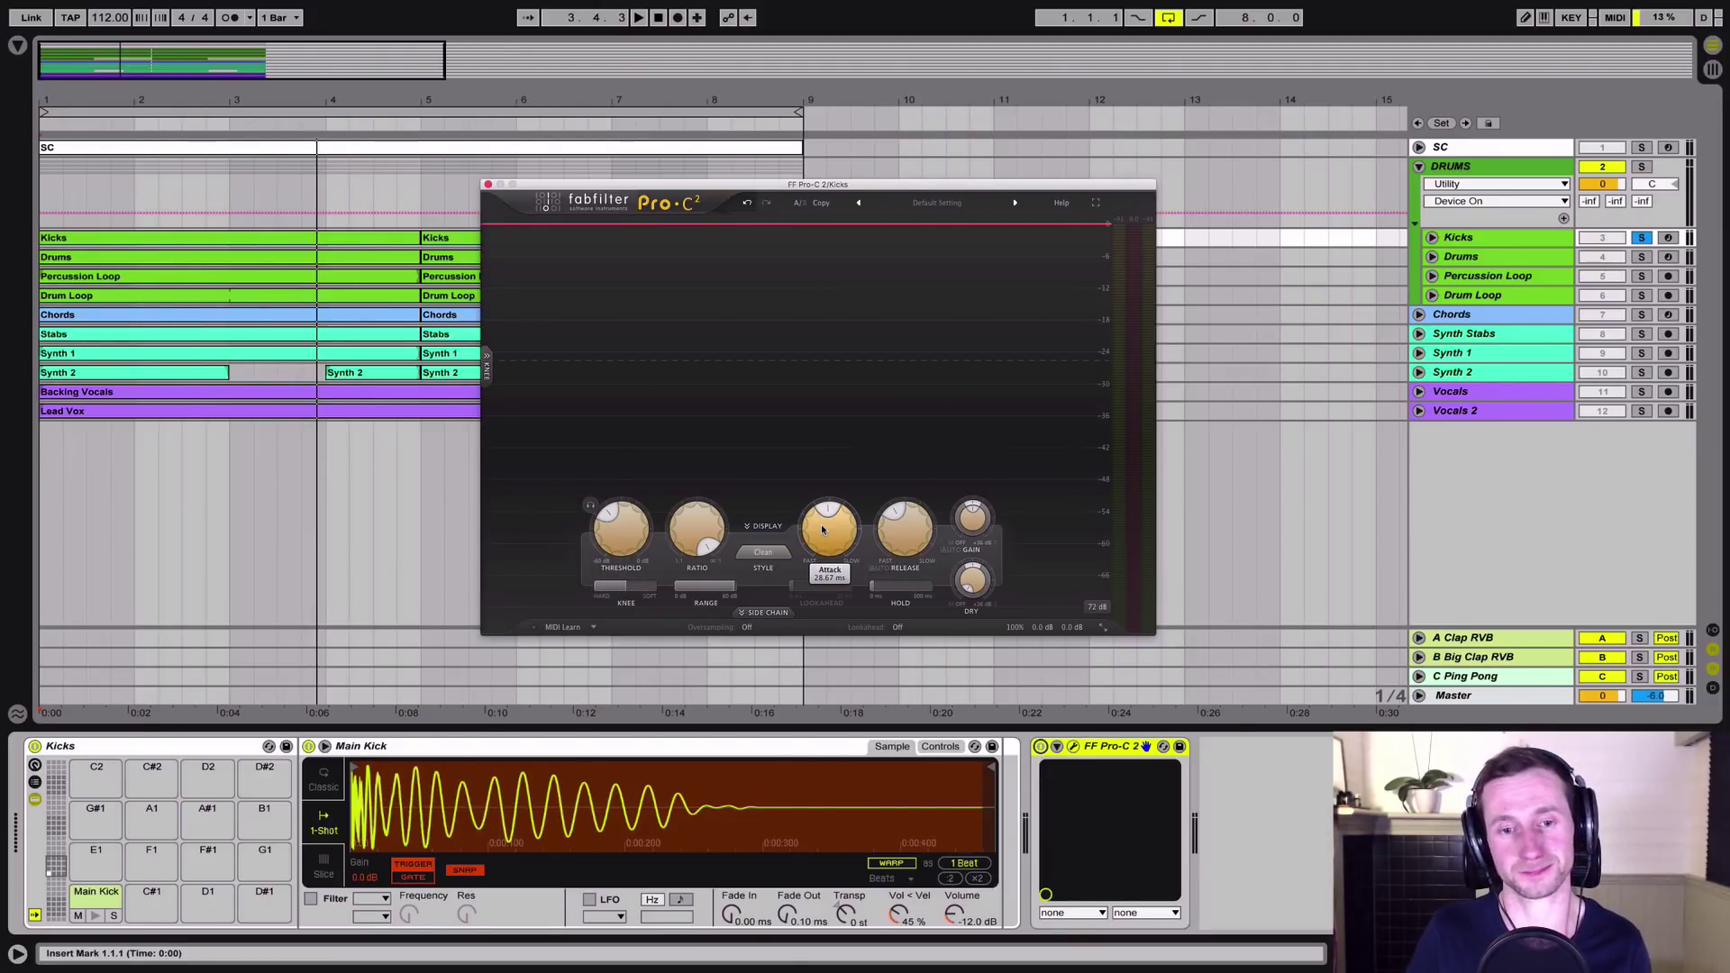
Replay the kick with a faster attack and sweep the release from its fast end to a slow setting.
key("space")
left_click_drag(823, 530, 908, 574)
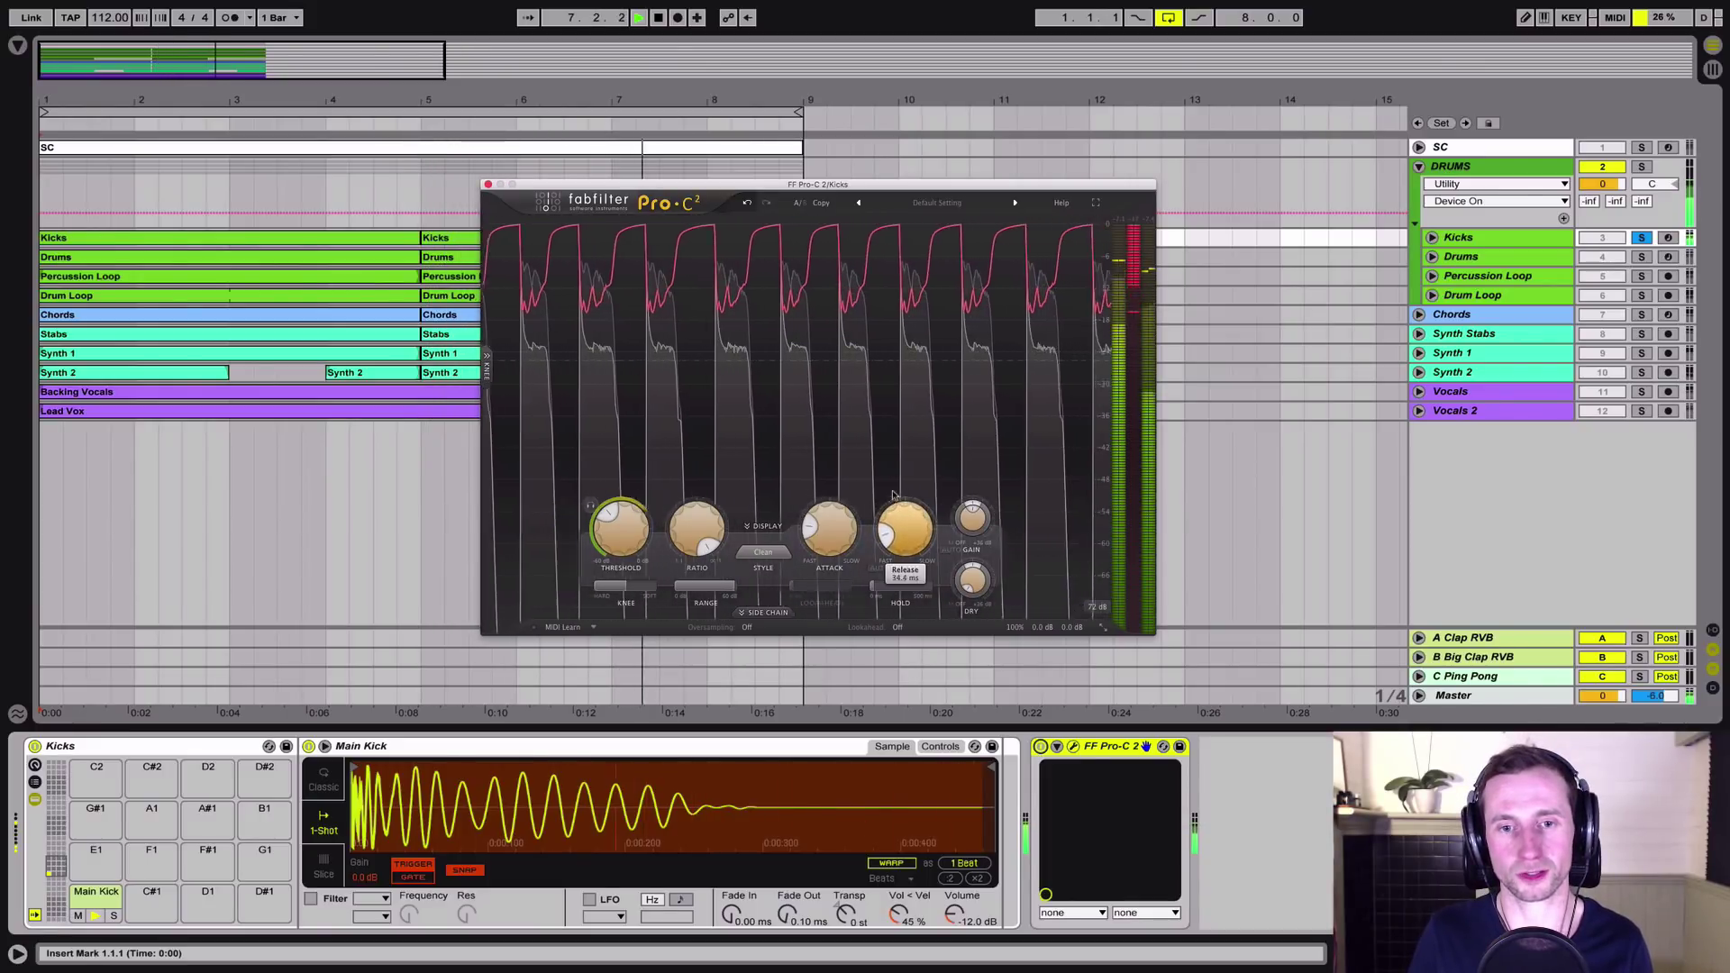
left_click_drag(890, 444, 951, 316)
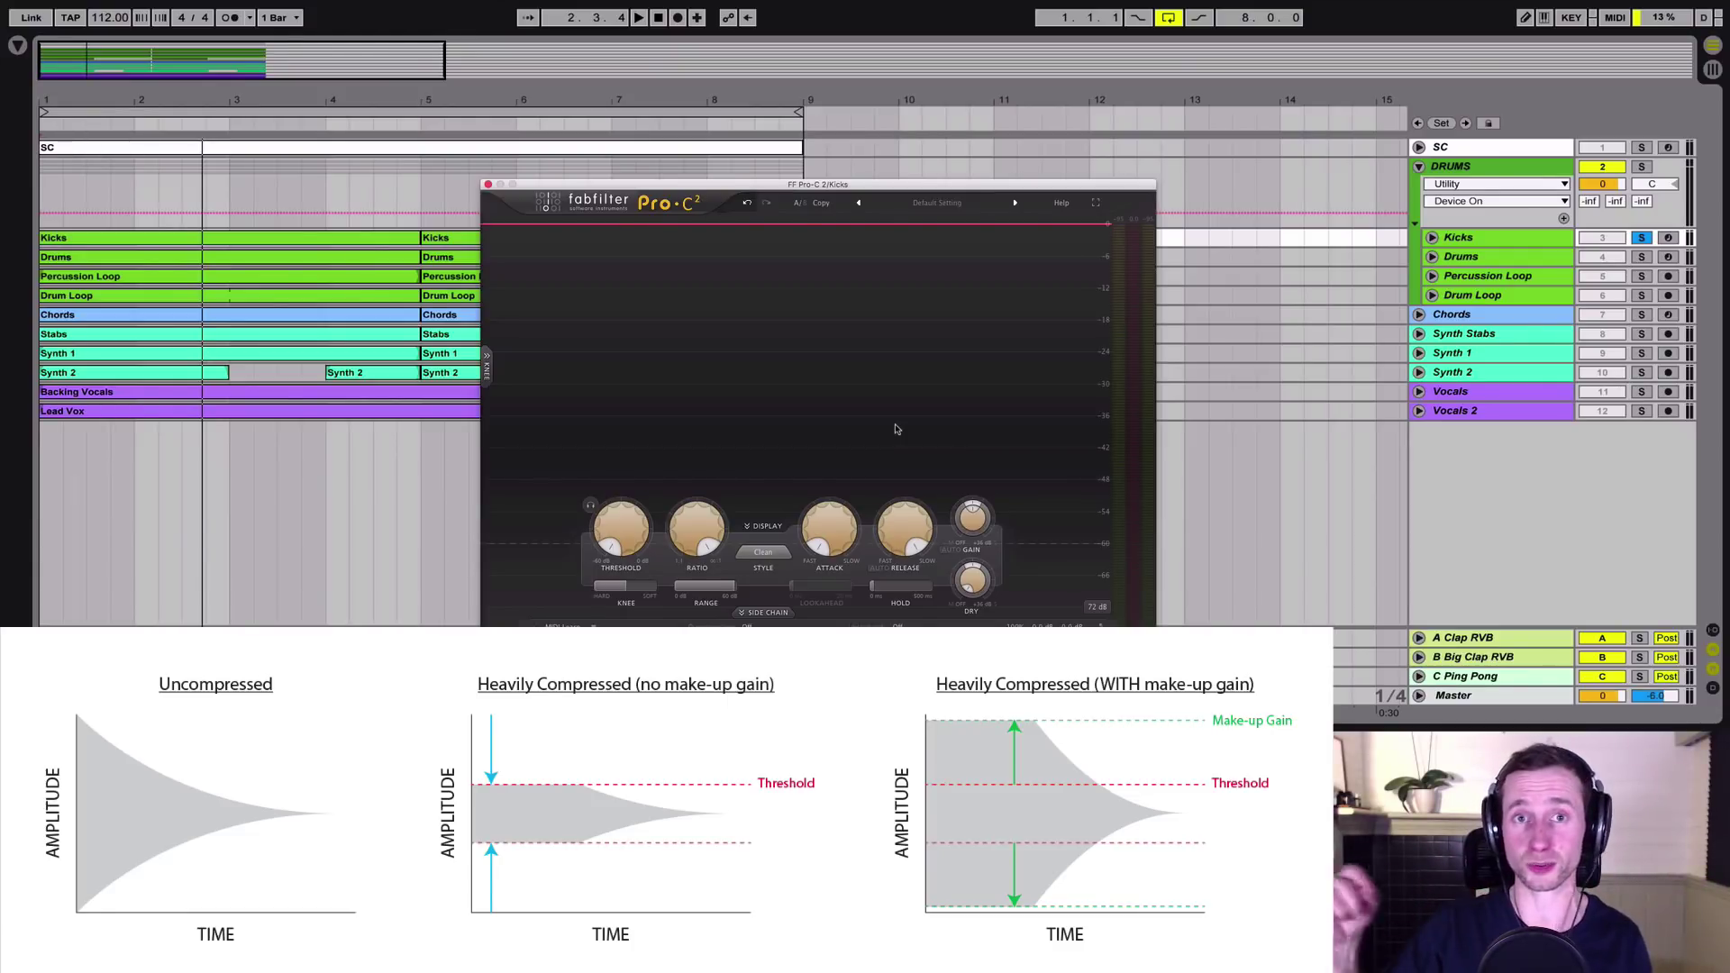
Play the kick and set moderate compression with a ratio of about 3:1 and a threshold of about -24 dB.
key("space")
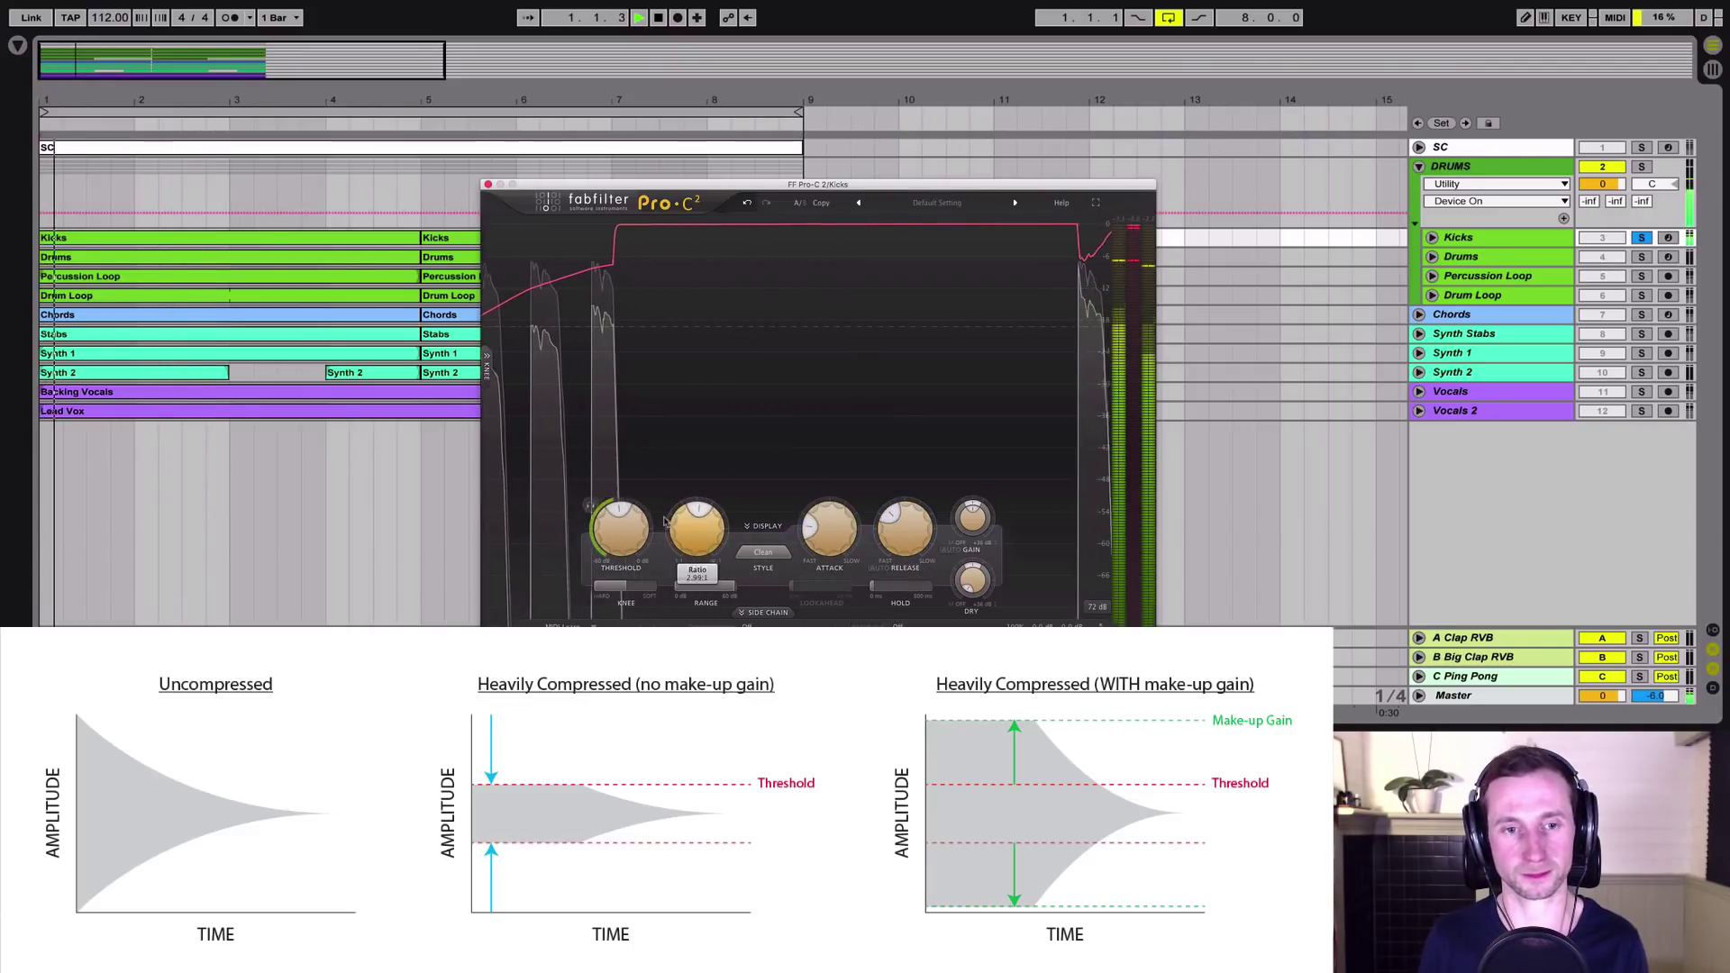
mouse_move(623, 512)
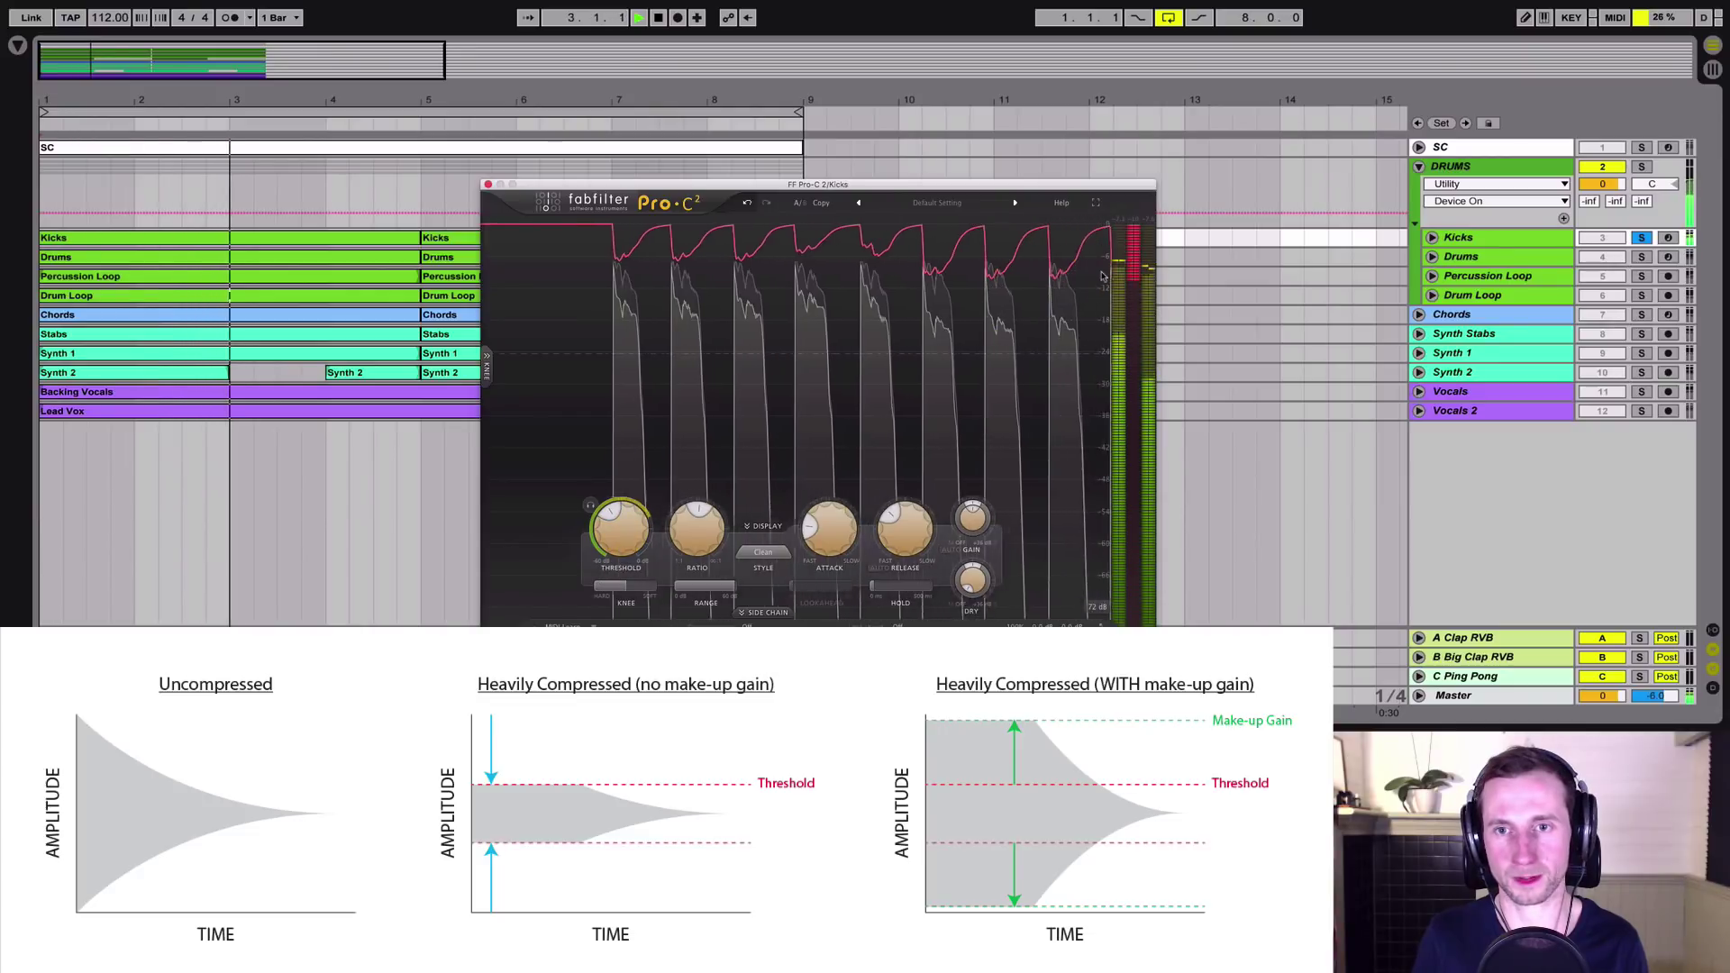
mouse_move(662, 534)
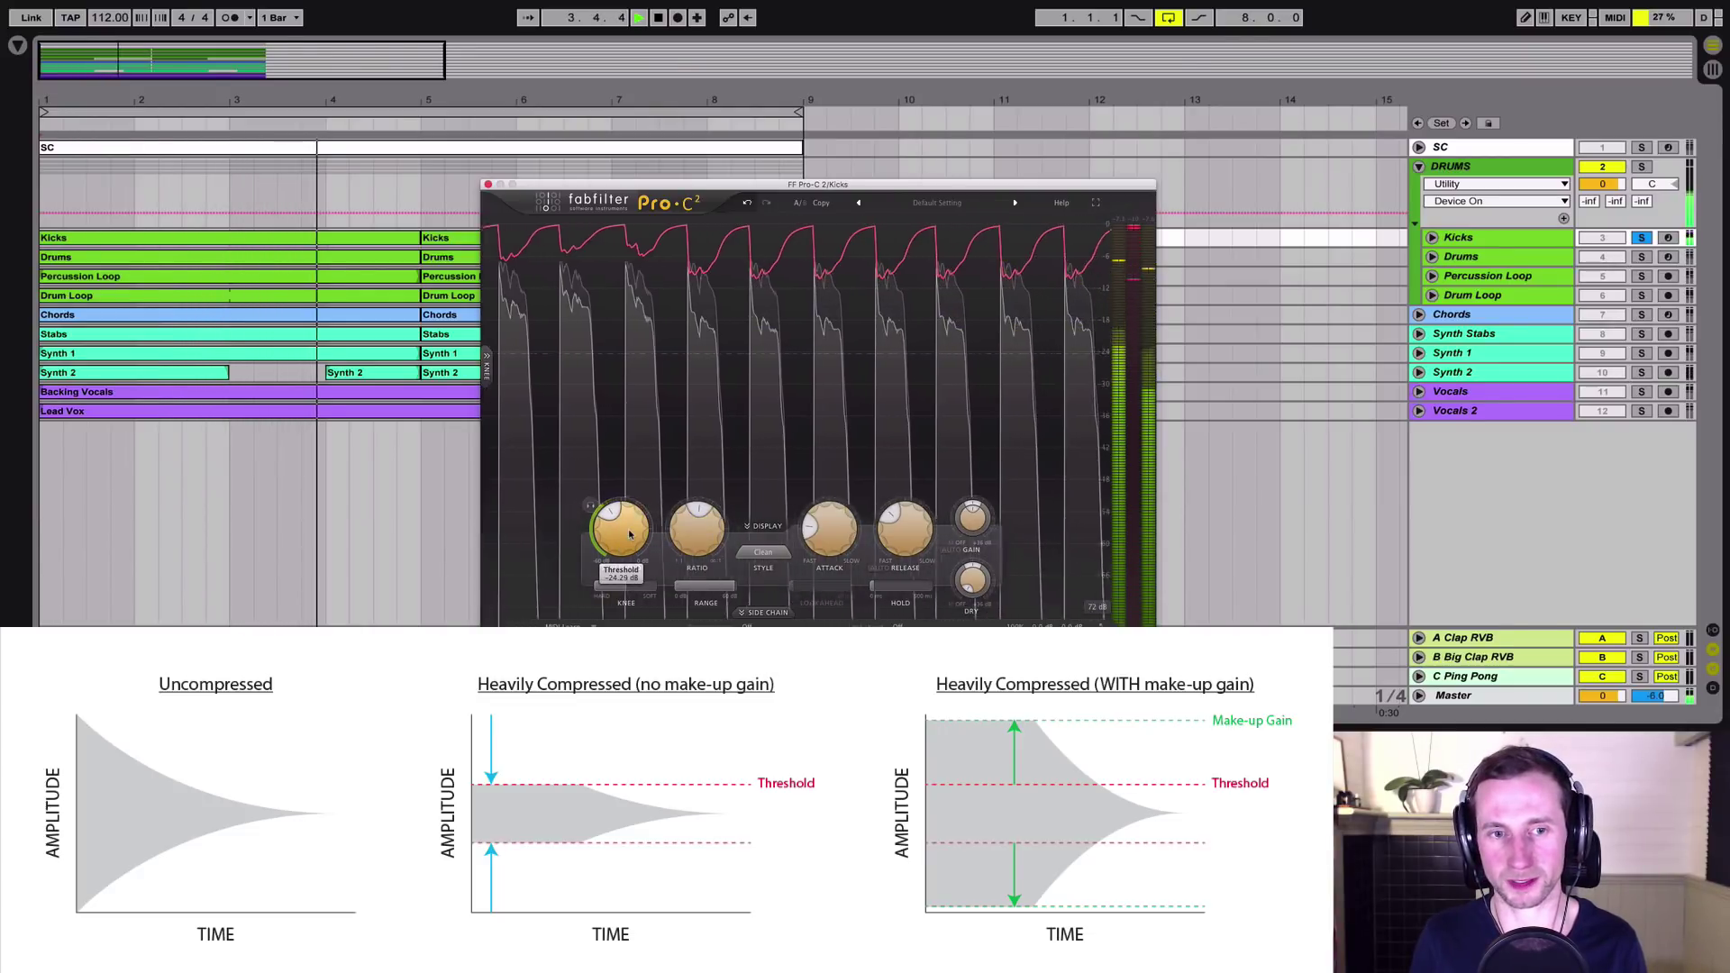
left_click_drag(748, 379, 756, 414)
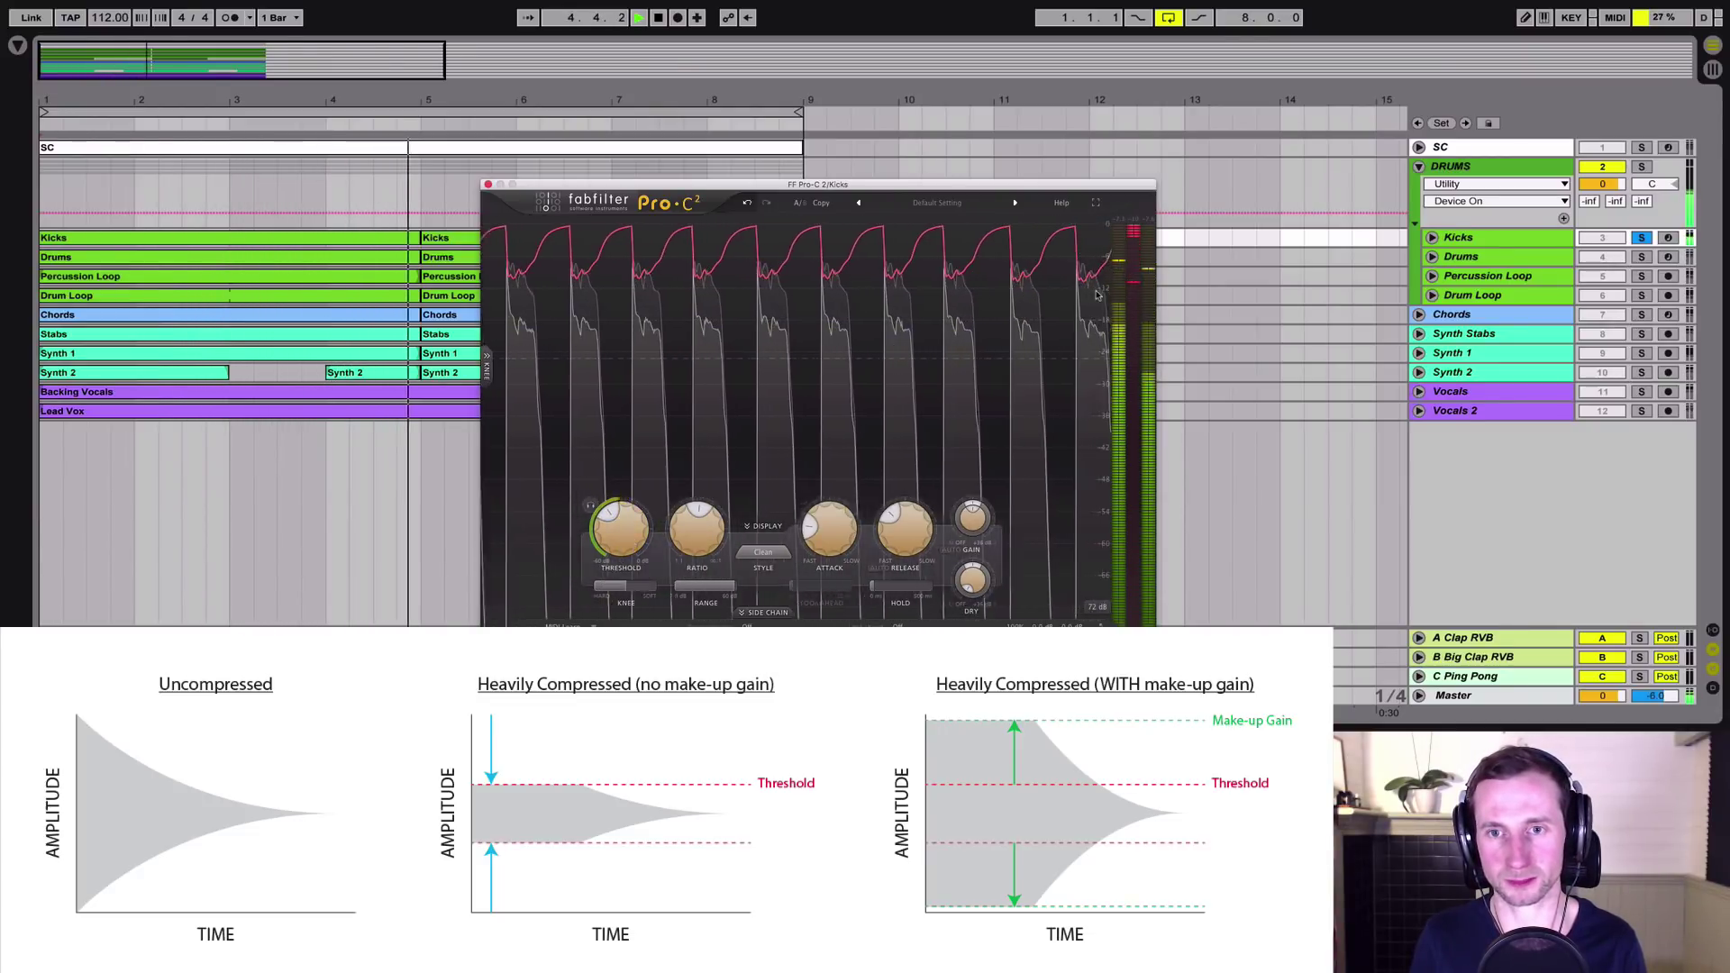
Raise the compressor's wet gain to about +12 dB as make-up gain and replay the kick.
mouse_move(948, 530)
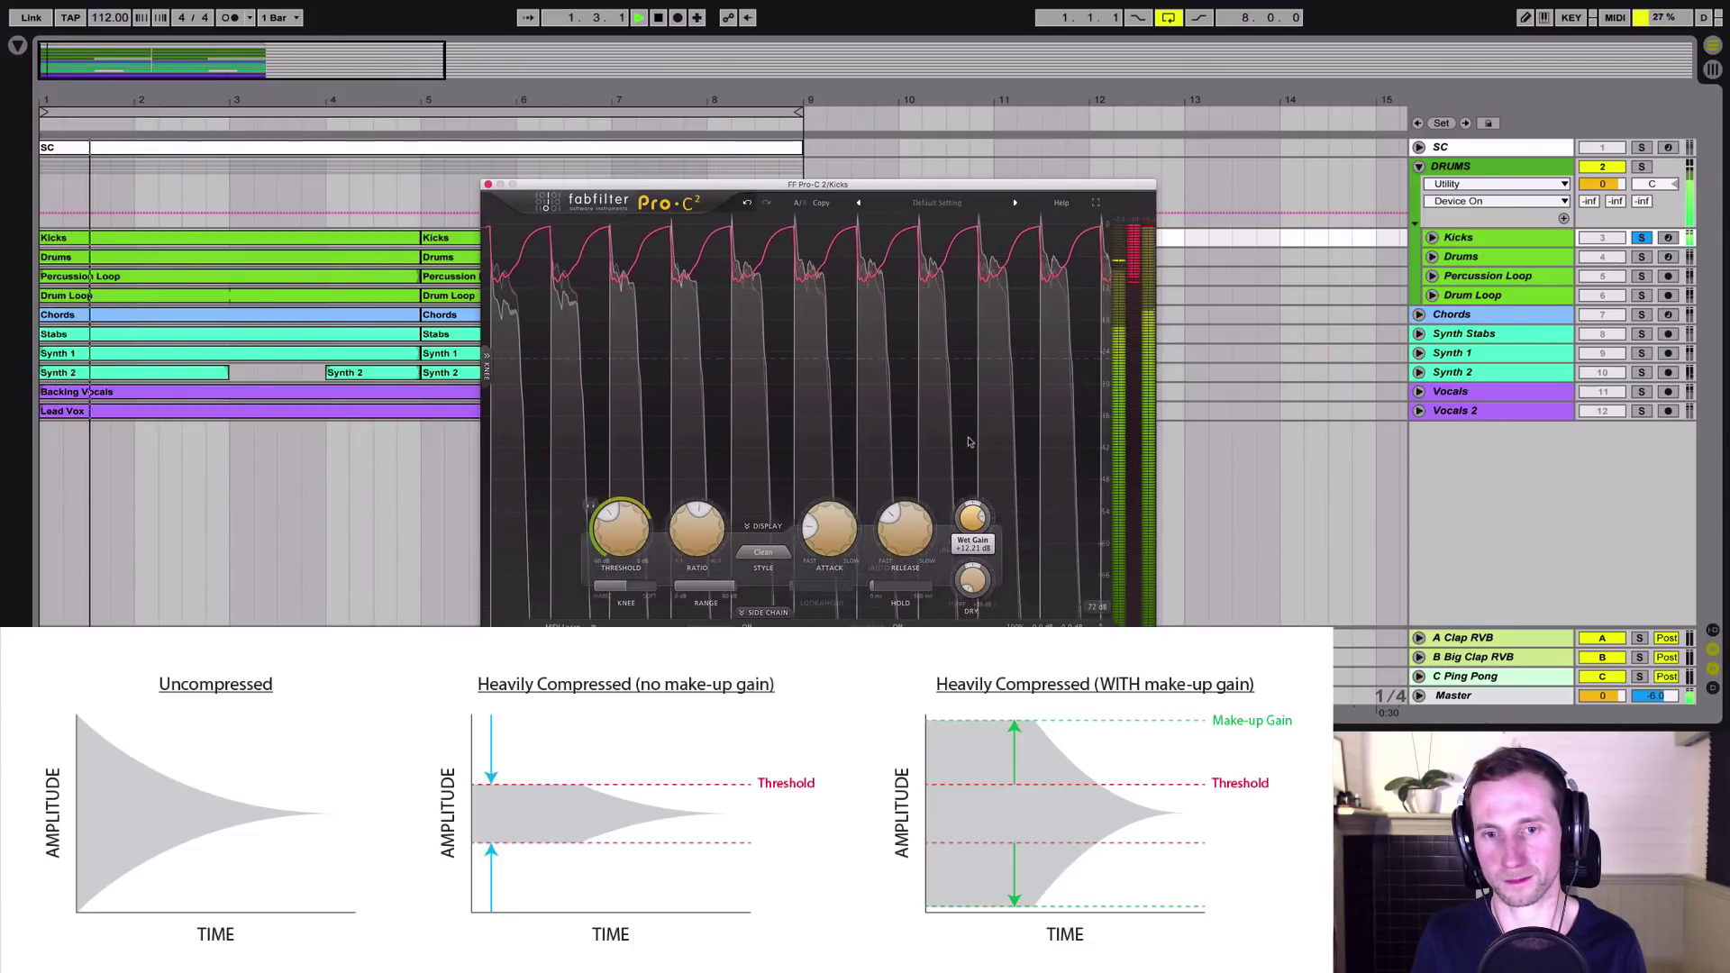
key("space")
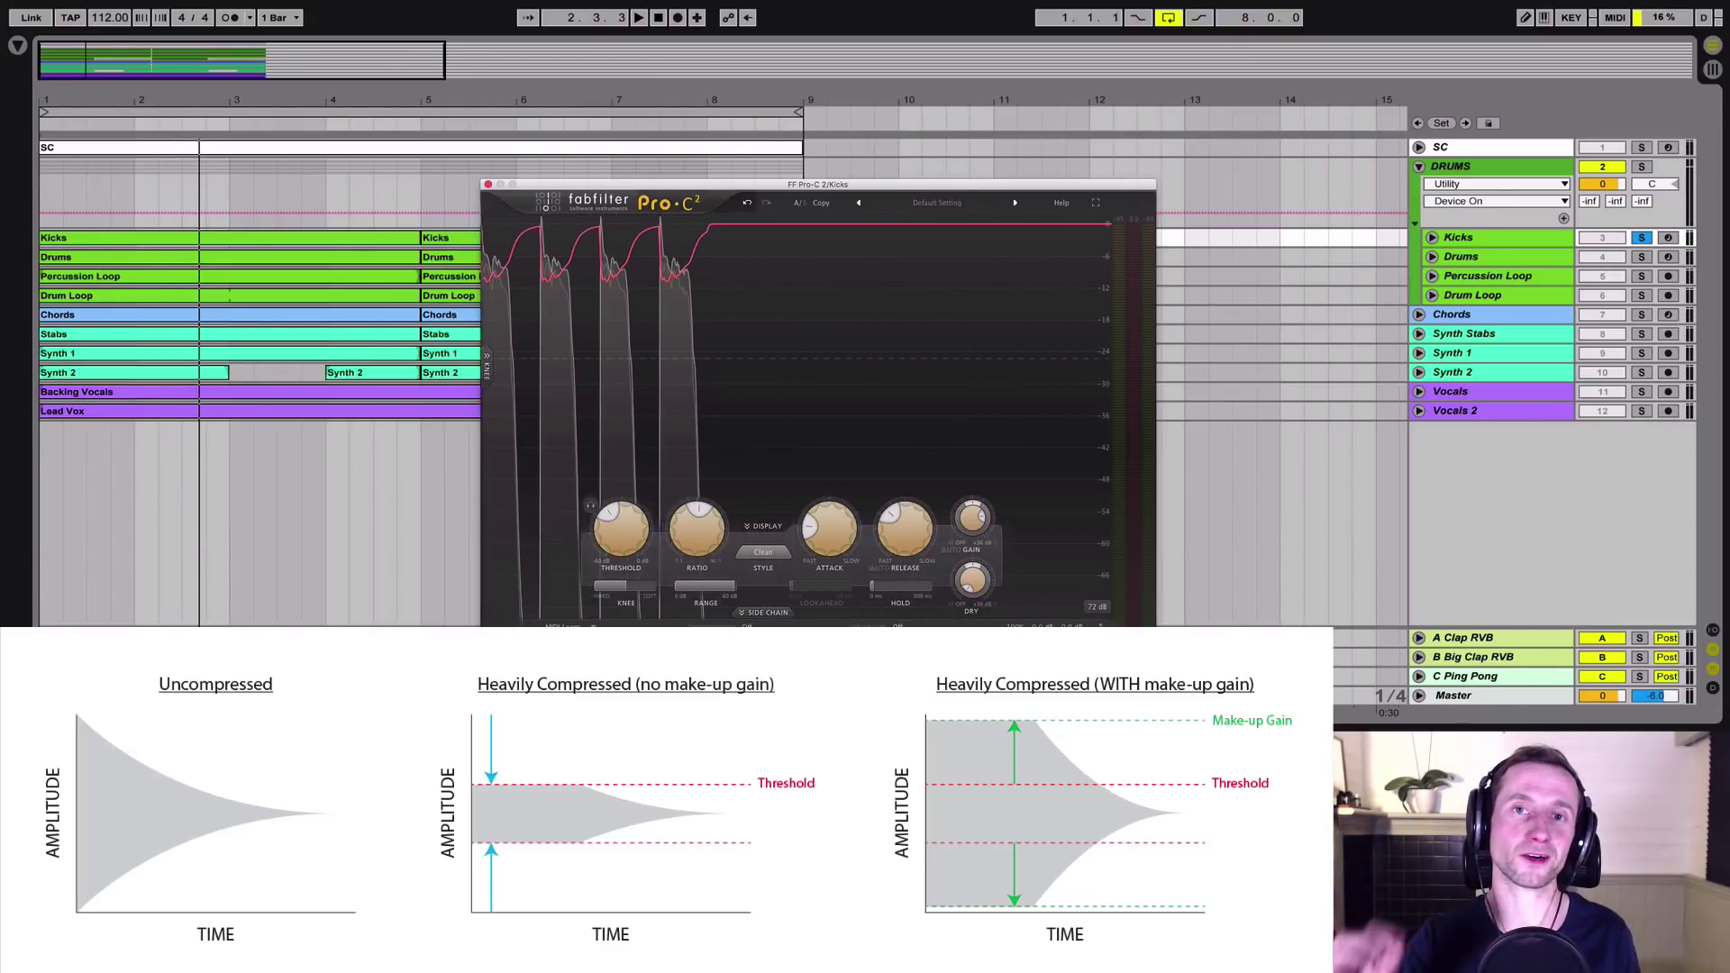
key("space")
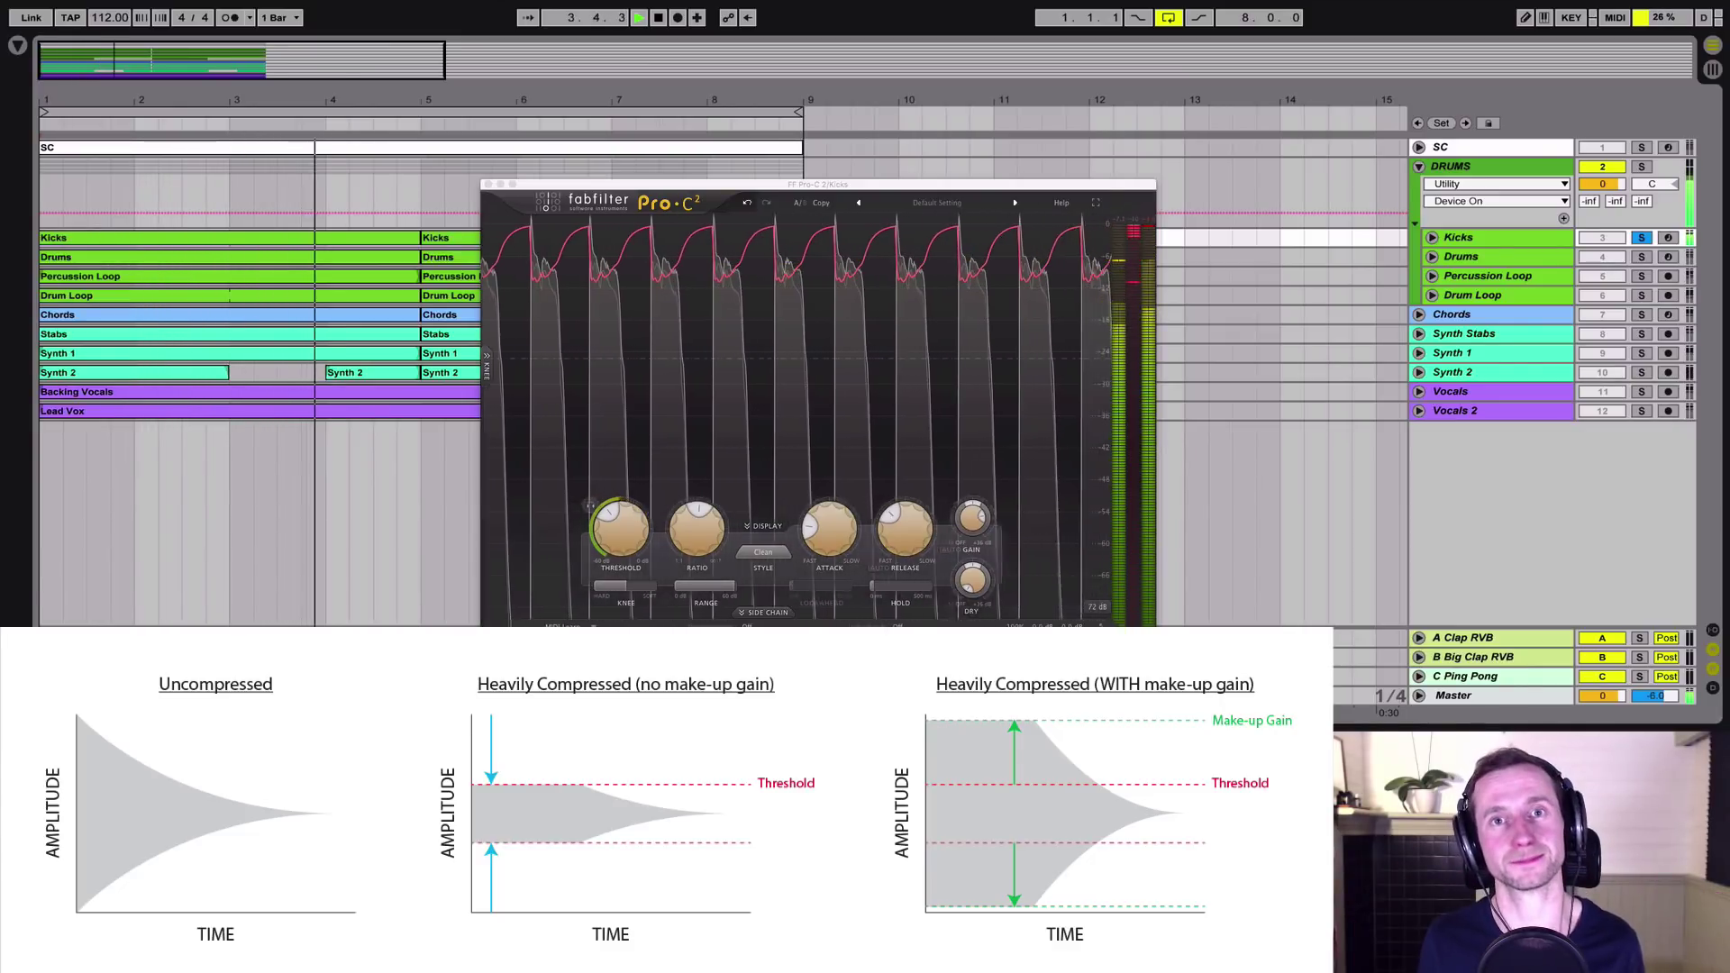
Show the compressor's knee curve, set a hard knee of 0 dB, and soften the knee to its maximum.
left_click(488, 364)
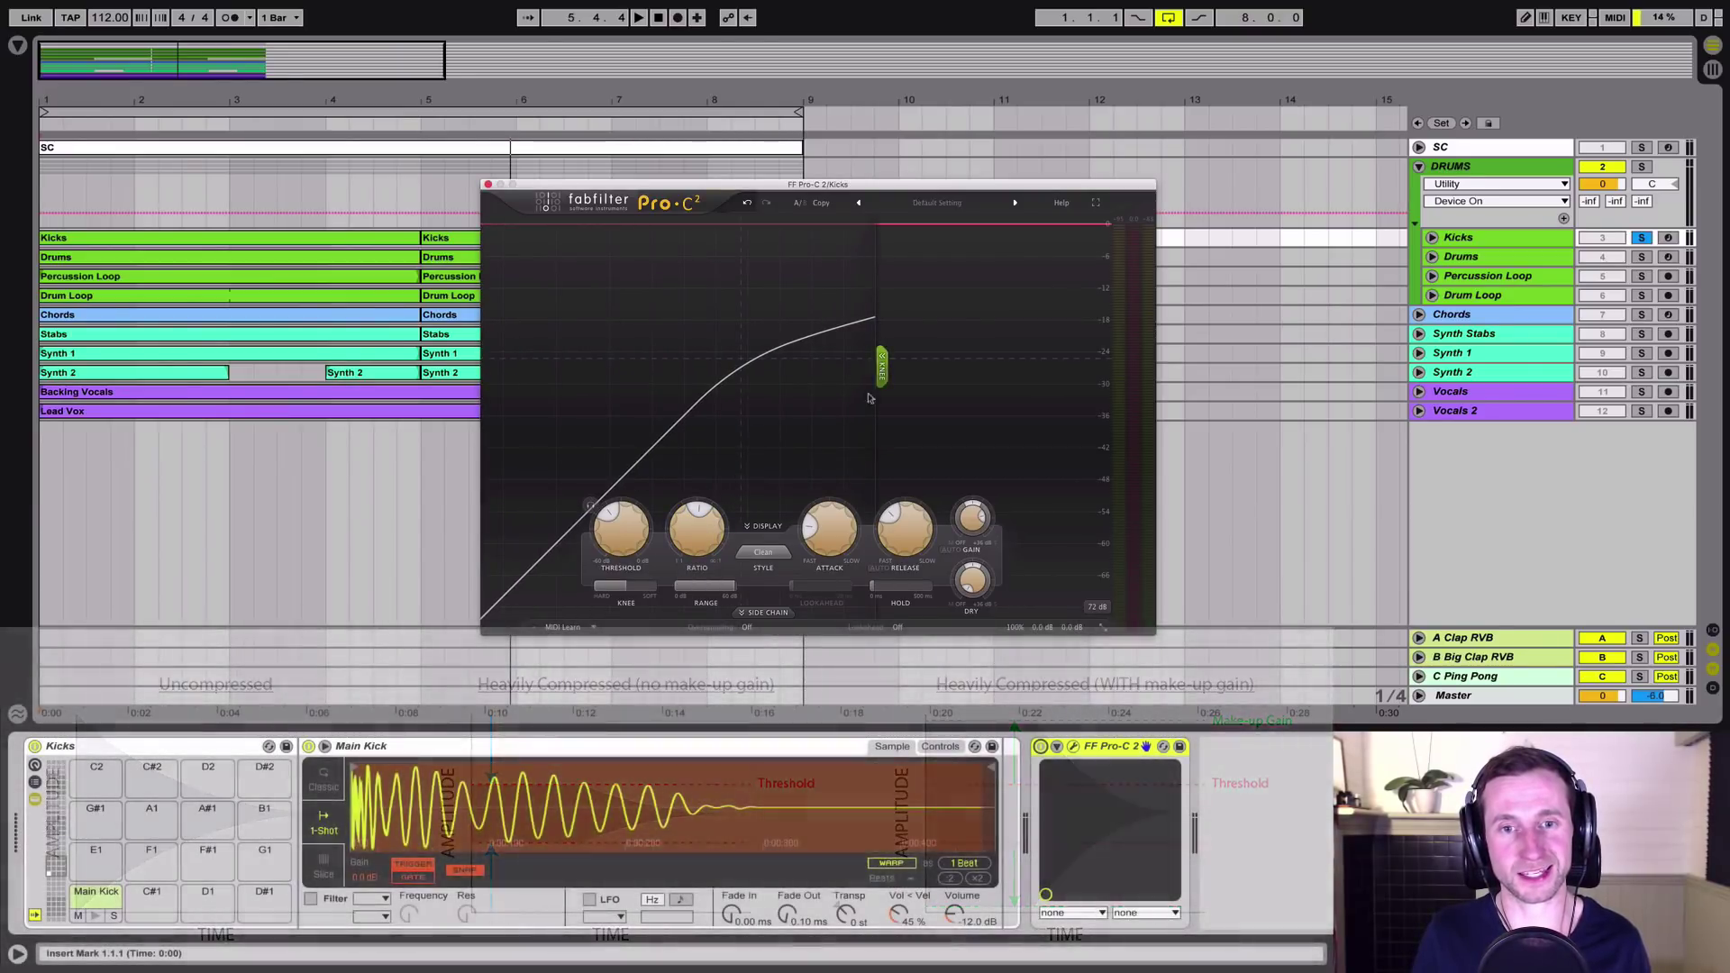
left_click_drag(649, 586, 554, 578)
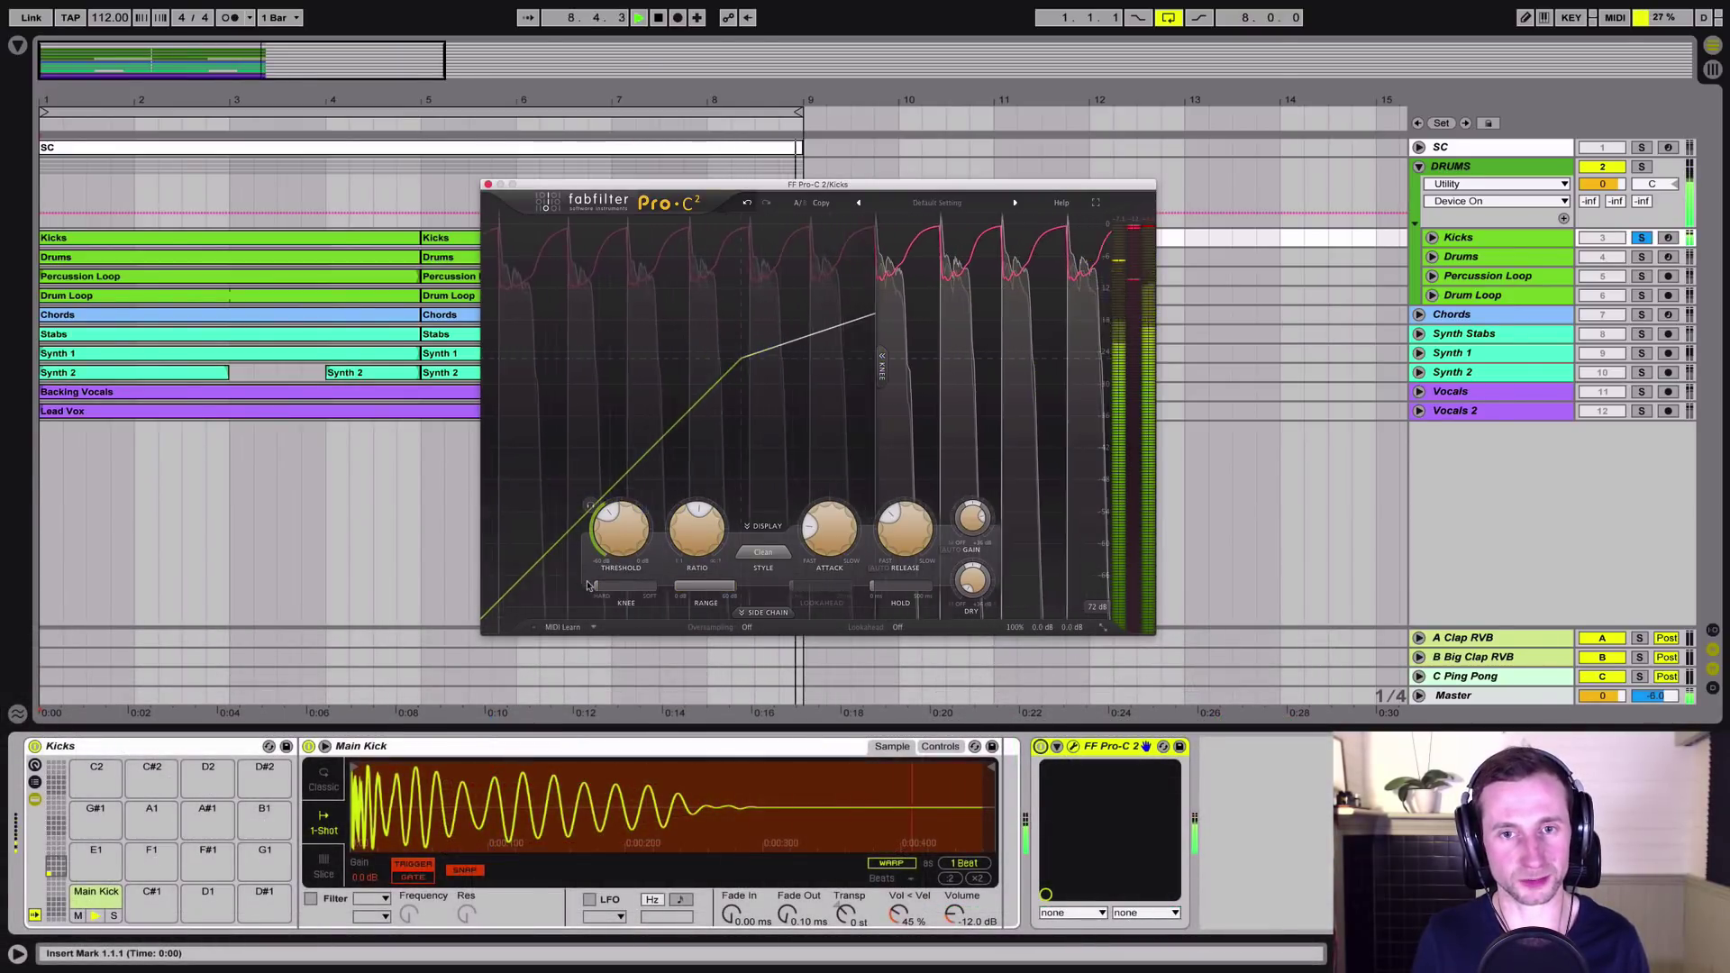
mouse_move(594, 587)
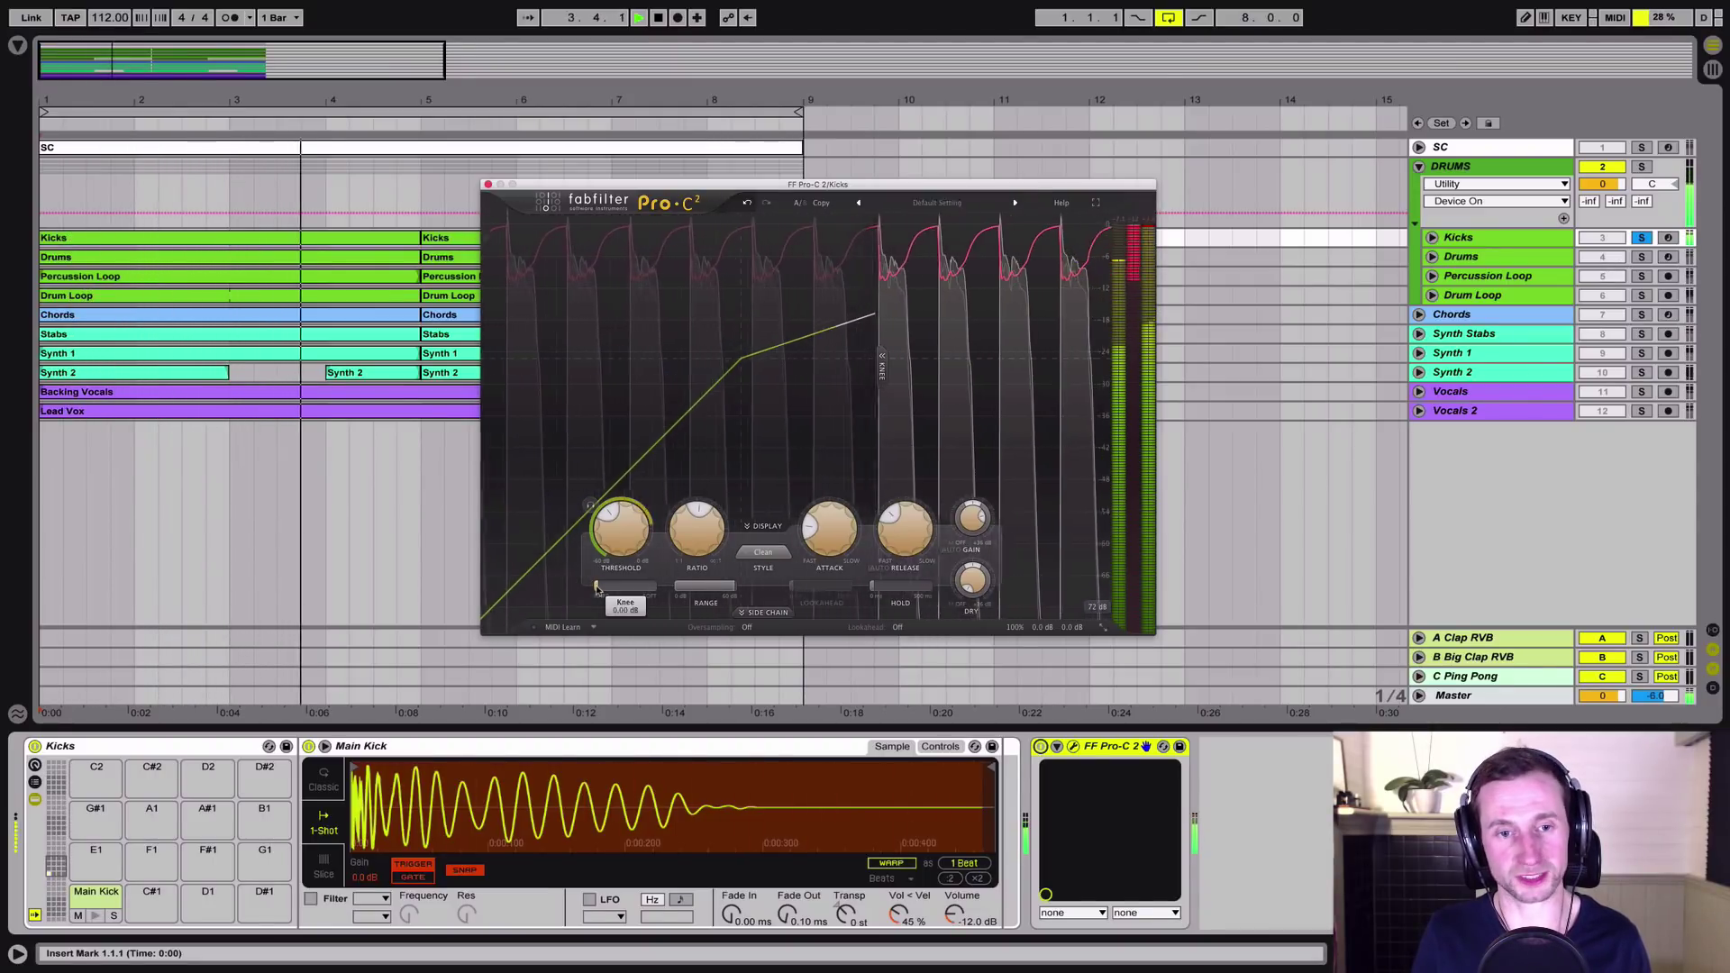
left_click_drag(602, 590, 595, 587)
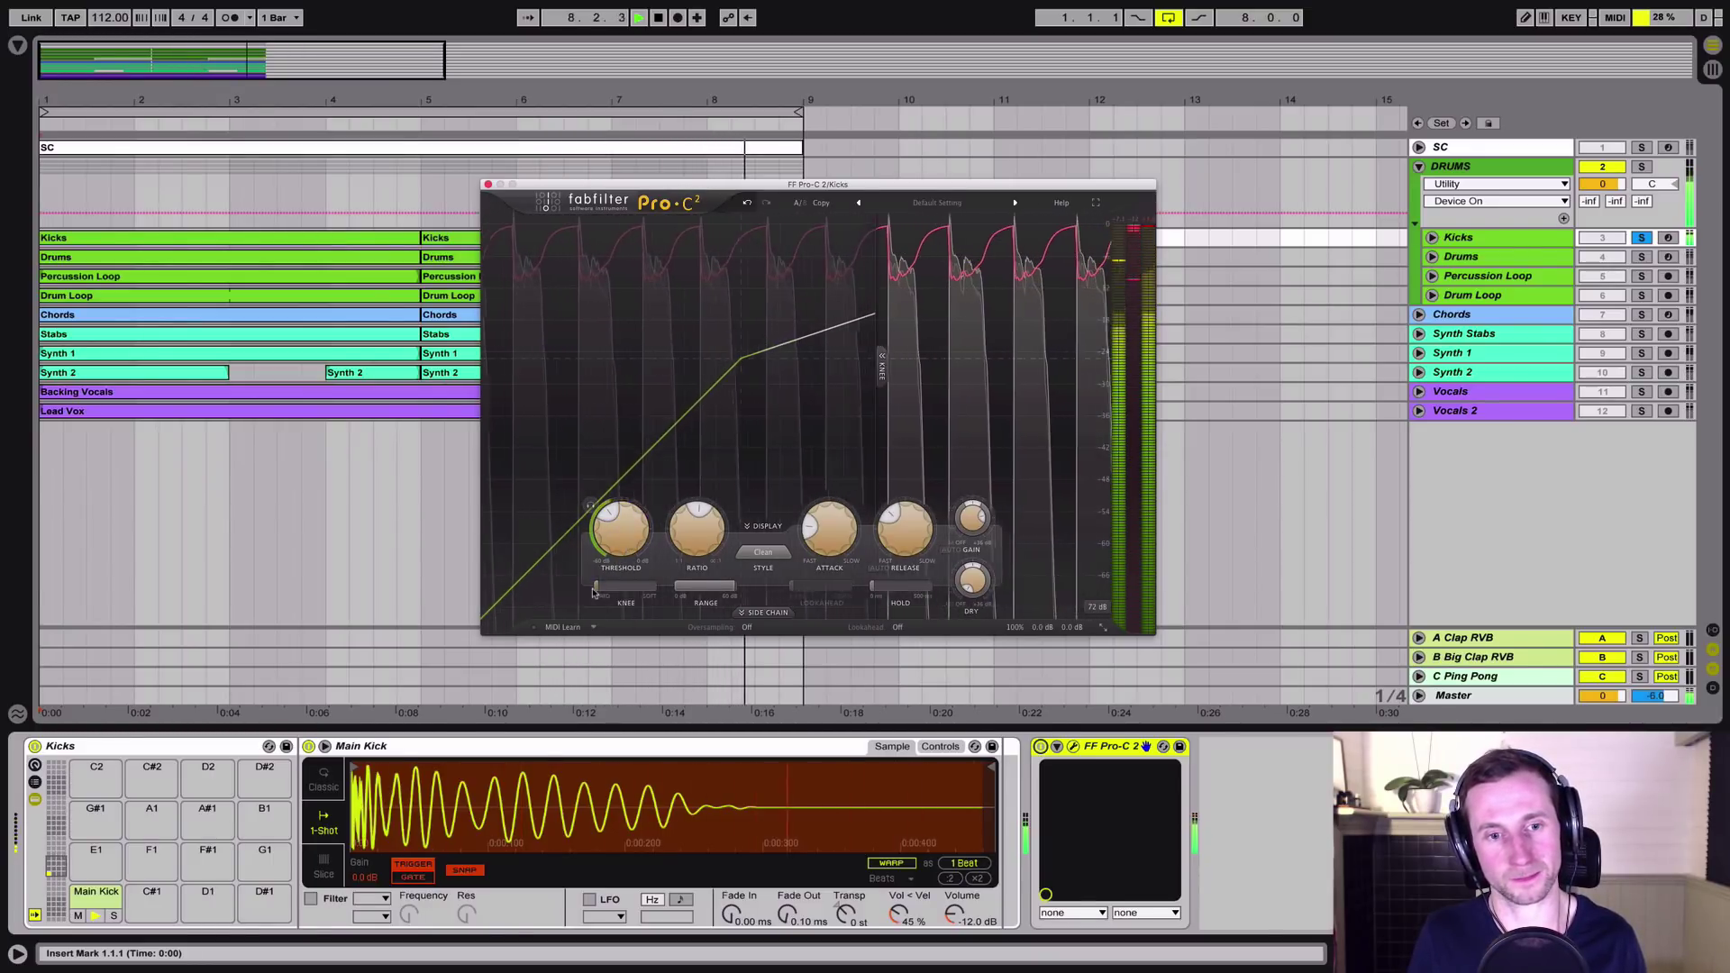
left_click_drag(618, 590, 726, 574)
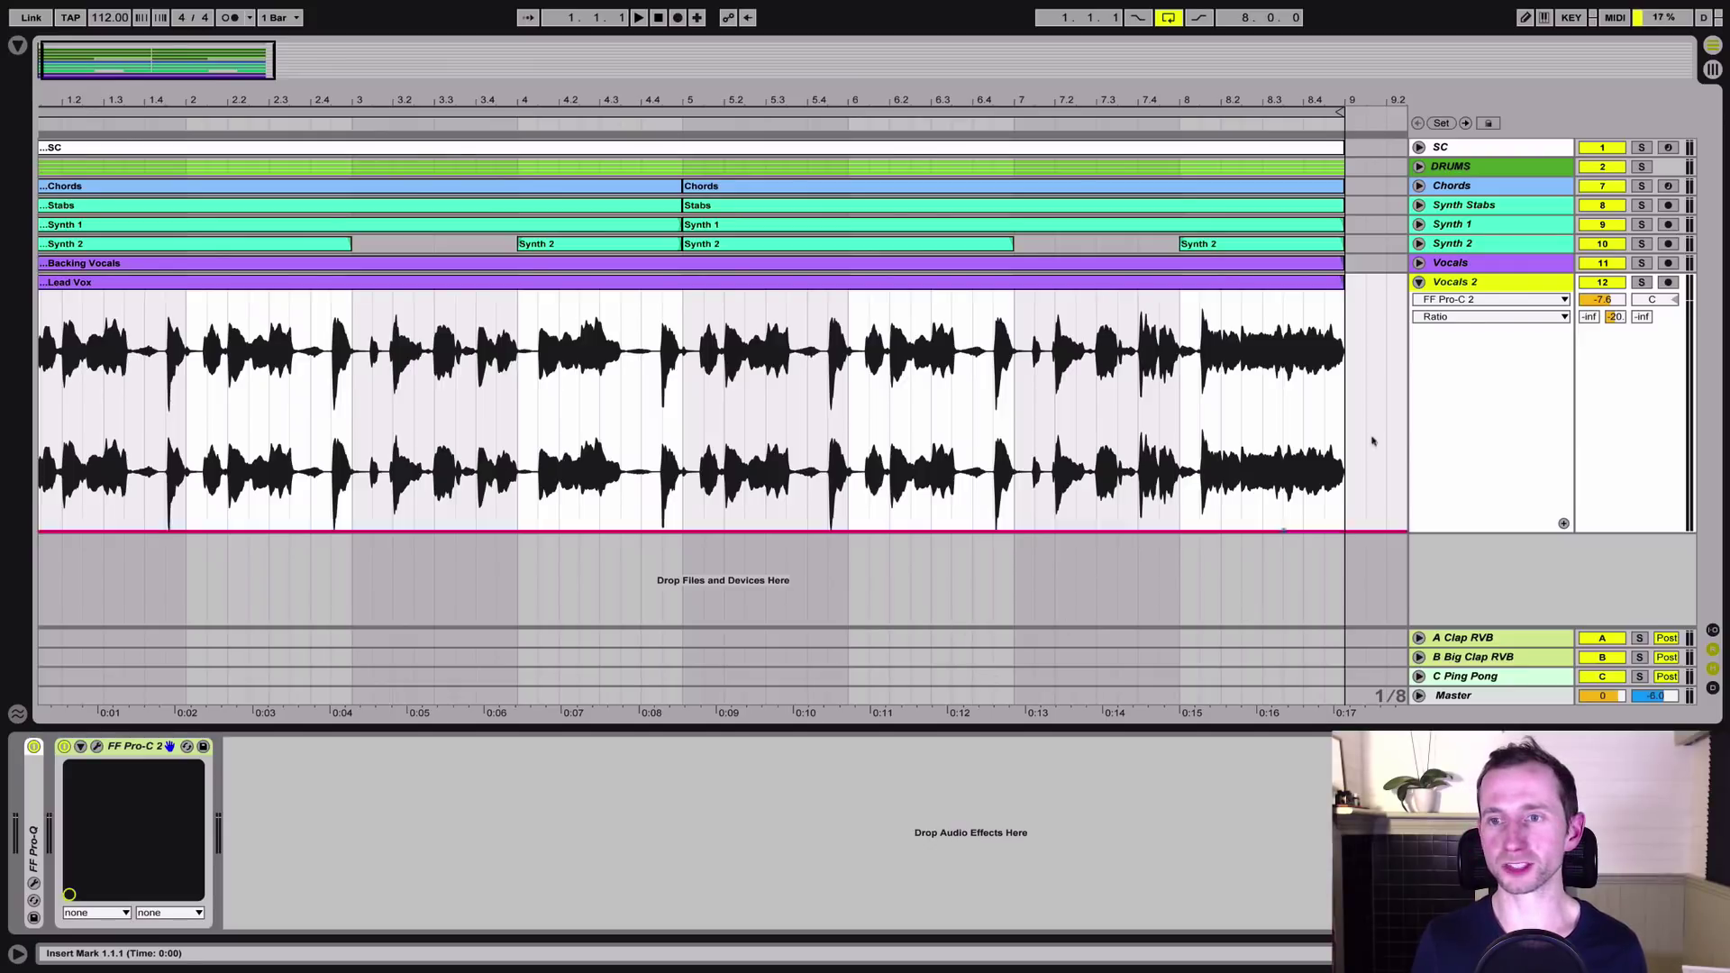
Play a few bars of the full mix, stop playback and solo the Vocals 2 track.
key("space")
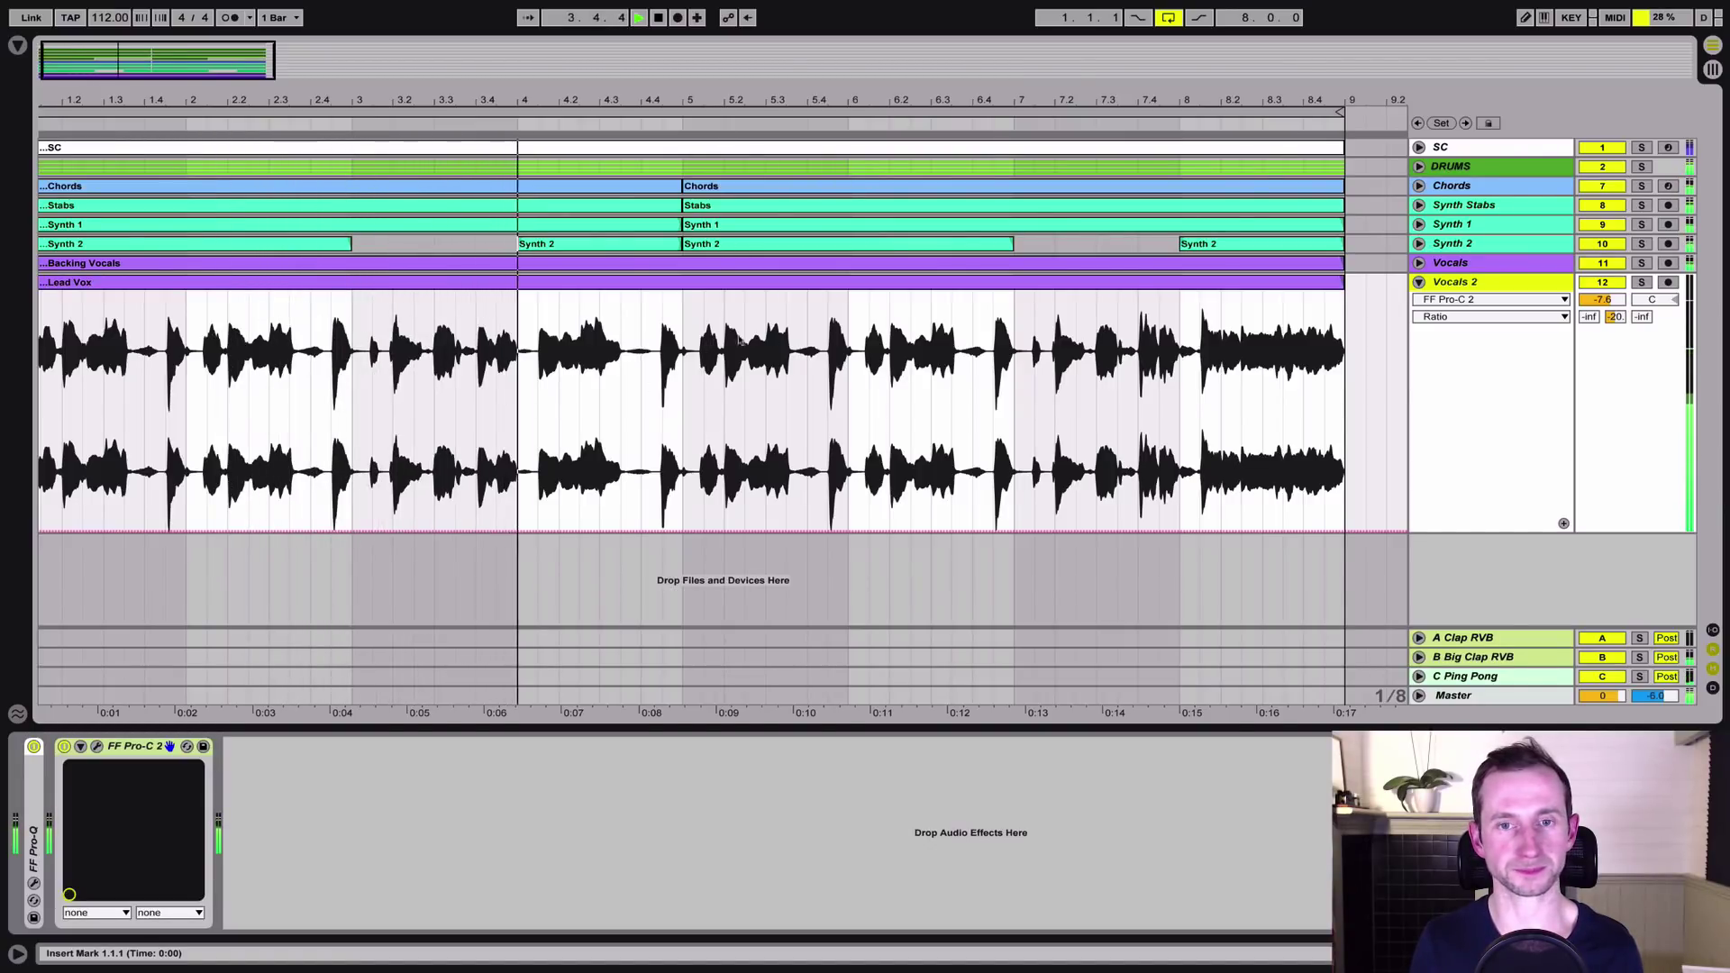
key("space")
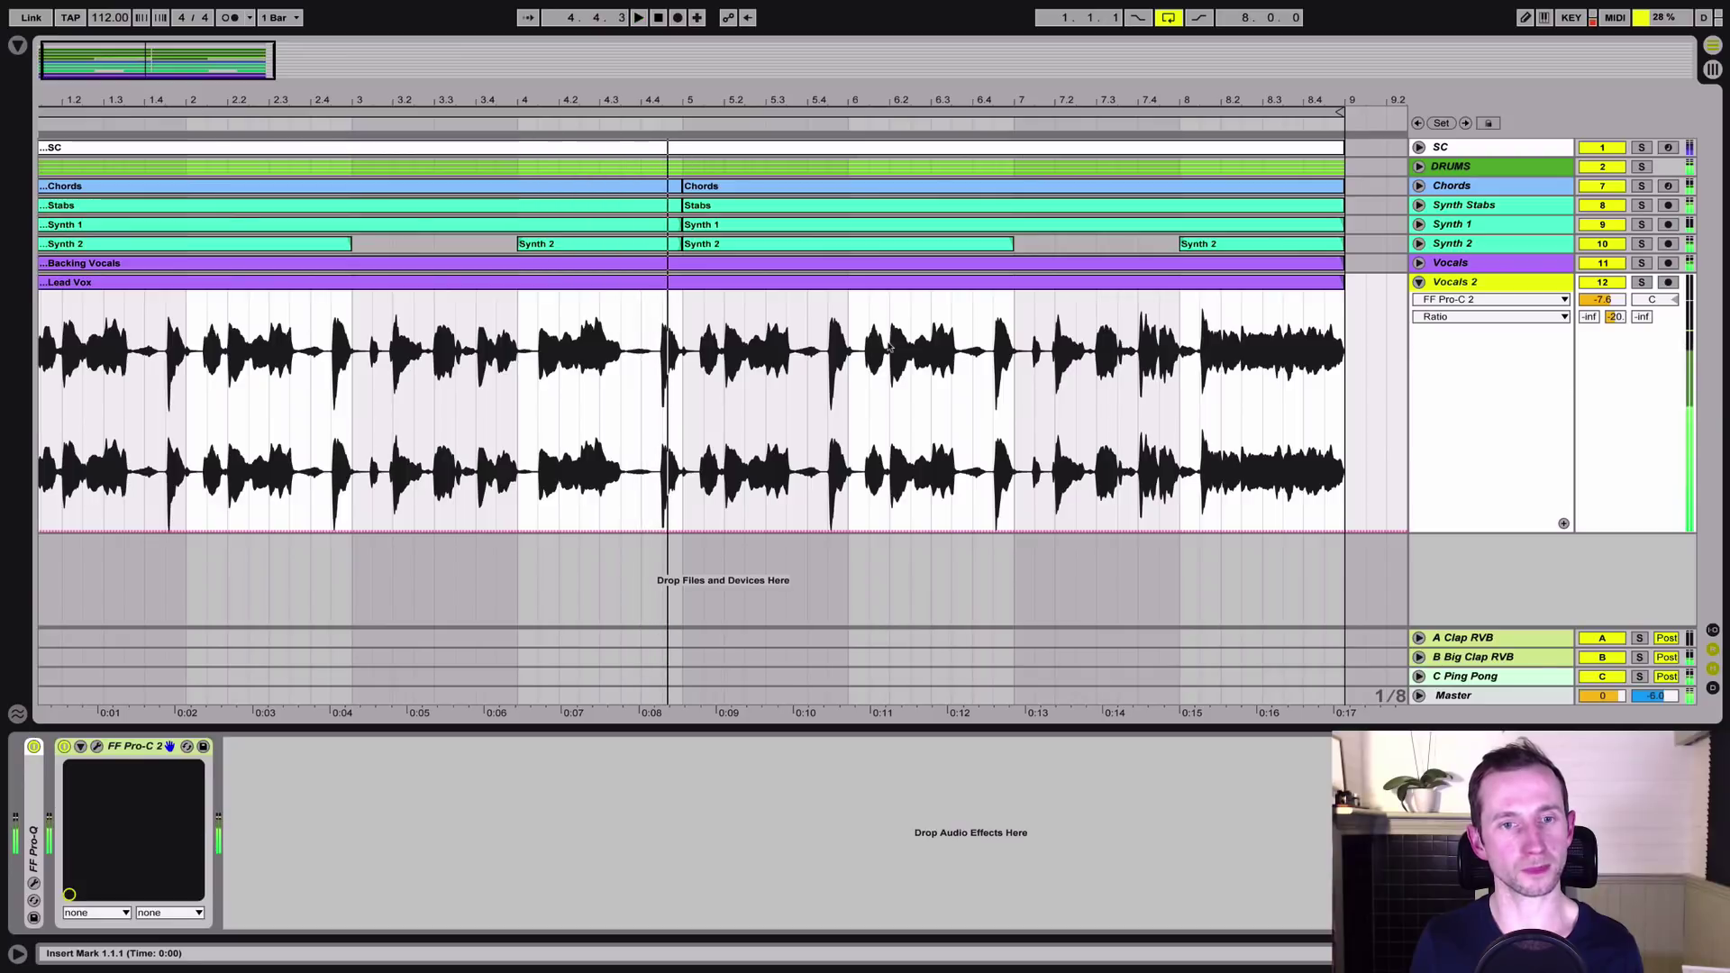
left_click(1642, 282)
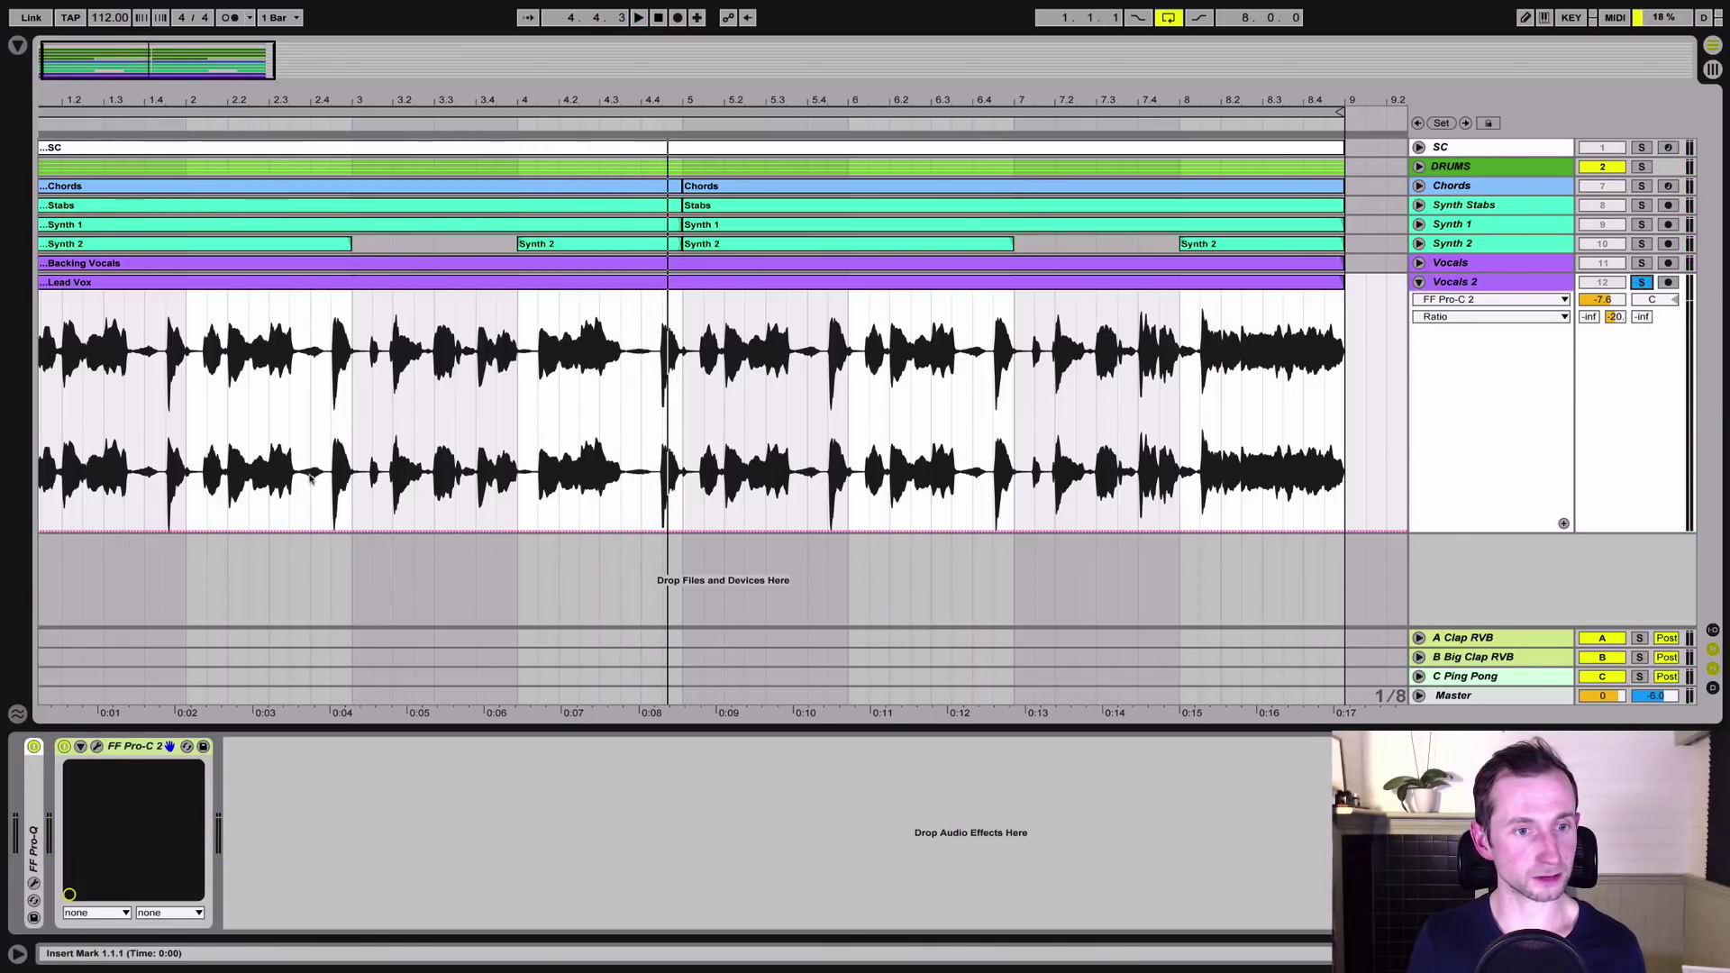
Inspect the Lead Vox waveform's level differences up close and play the soloed vocal from the start.
scroll(367, 399, "up", 5)
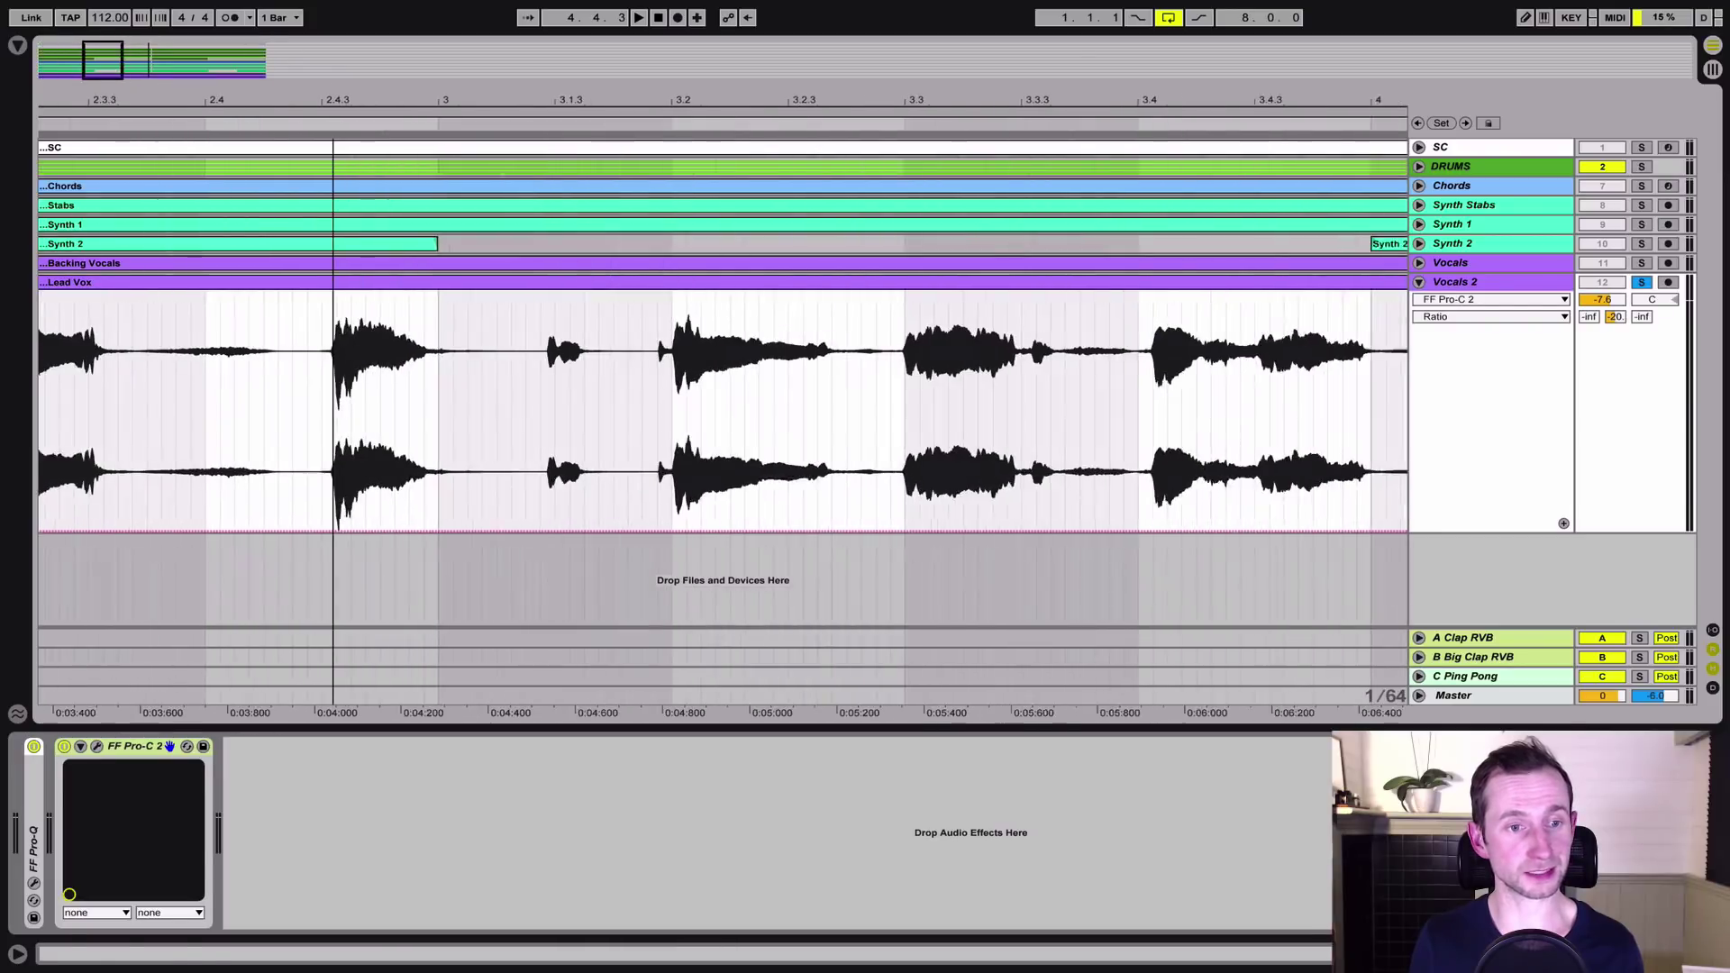
left_click(466, 173)
scroll(466, 173, "down", 5)
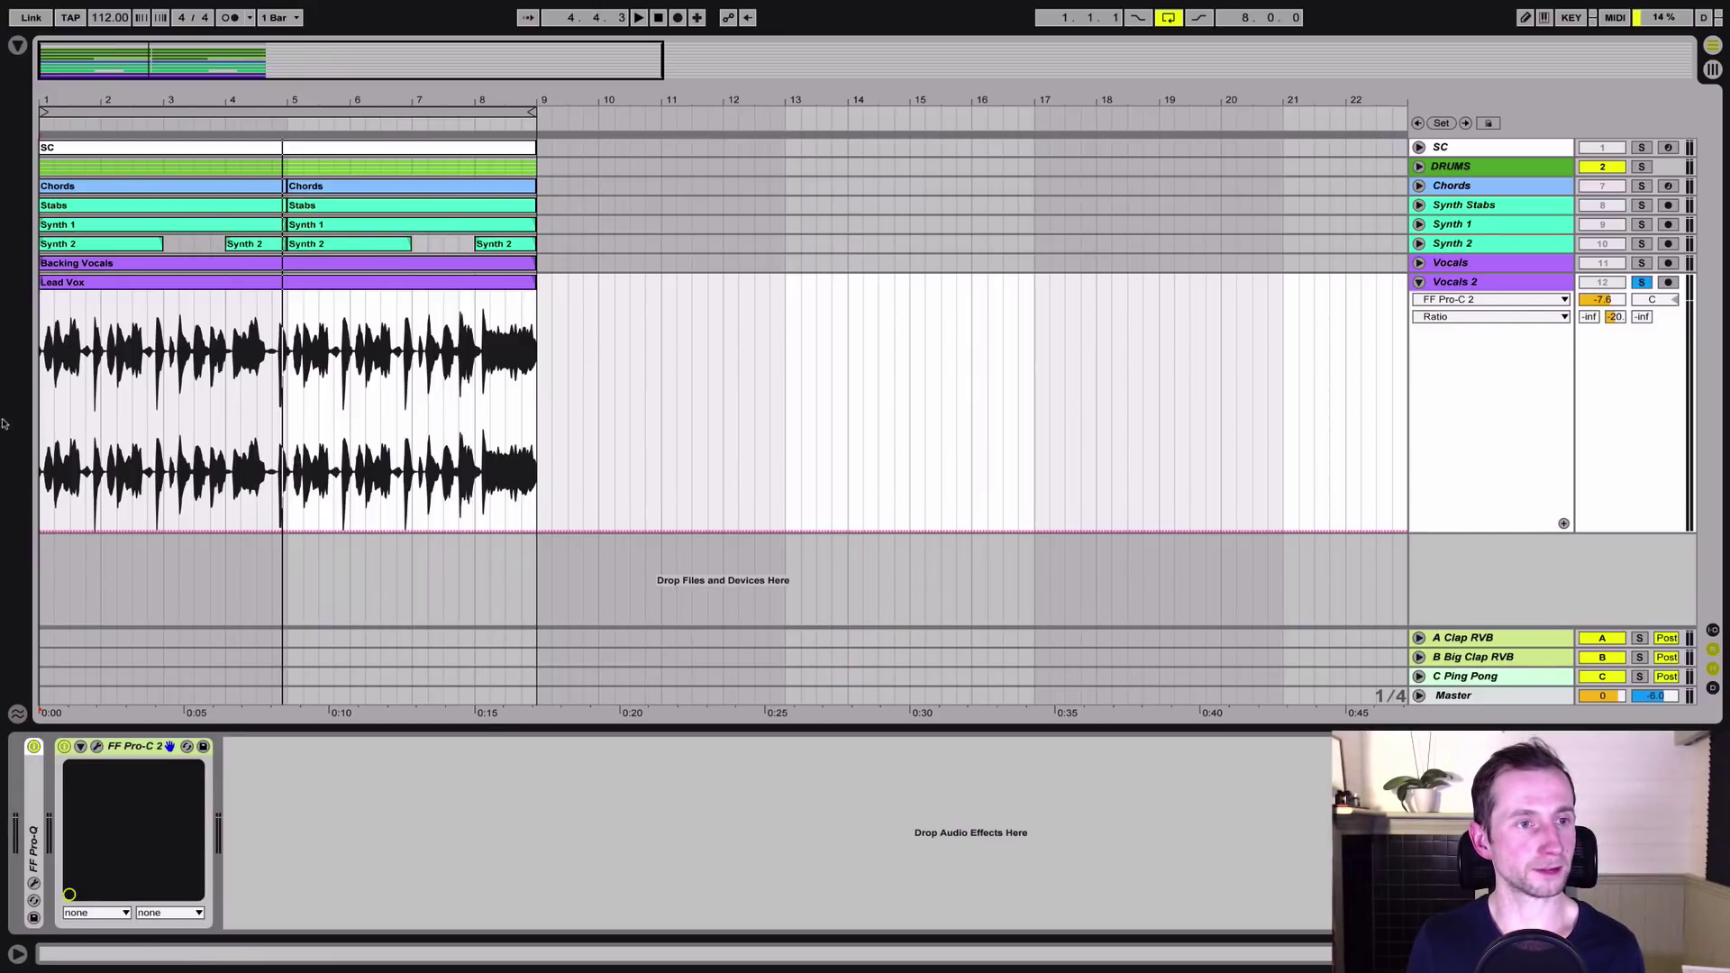
key("space")
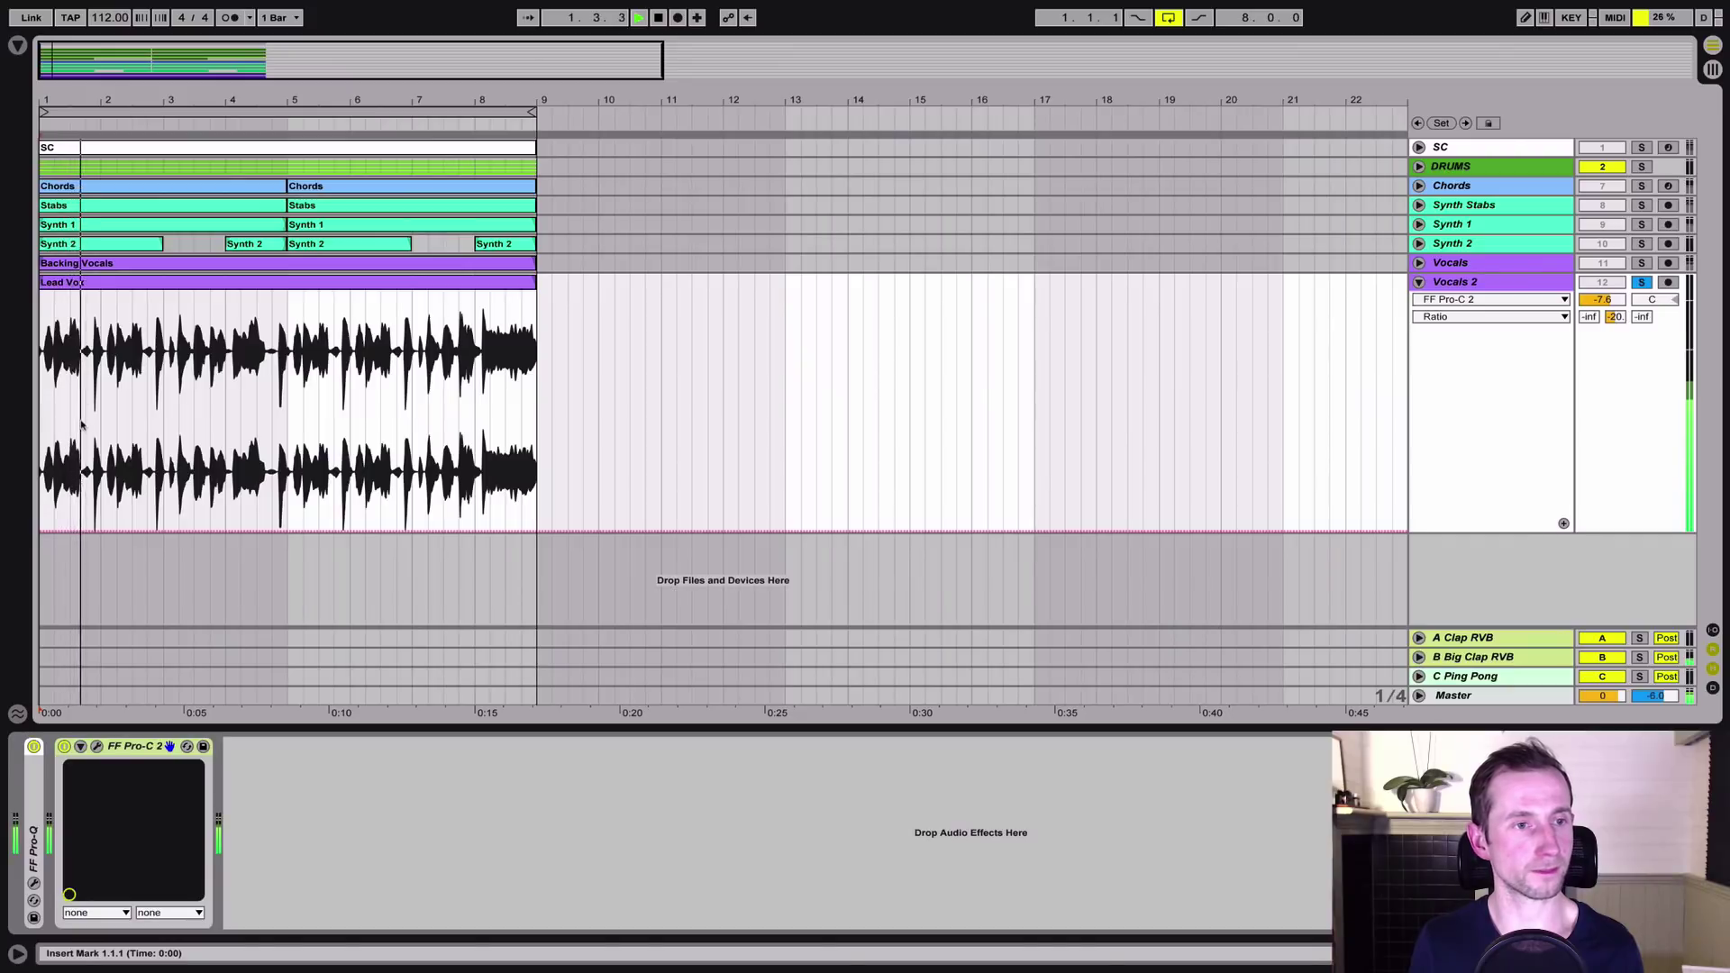
Inspect the Lead Vox waveform closely, stop the vocal playback and place the insert marker at the loud peak just before bar 3.
scroll(93, 99, "up", 5)
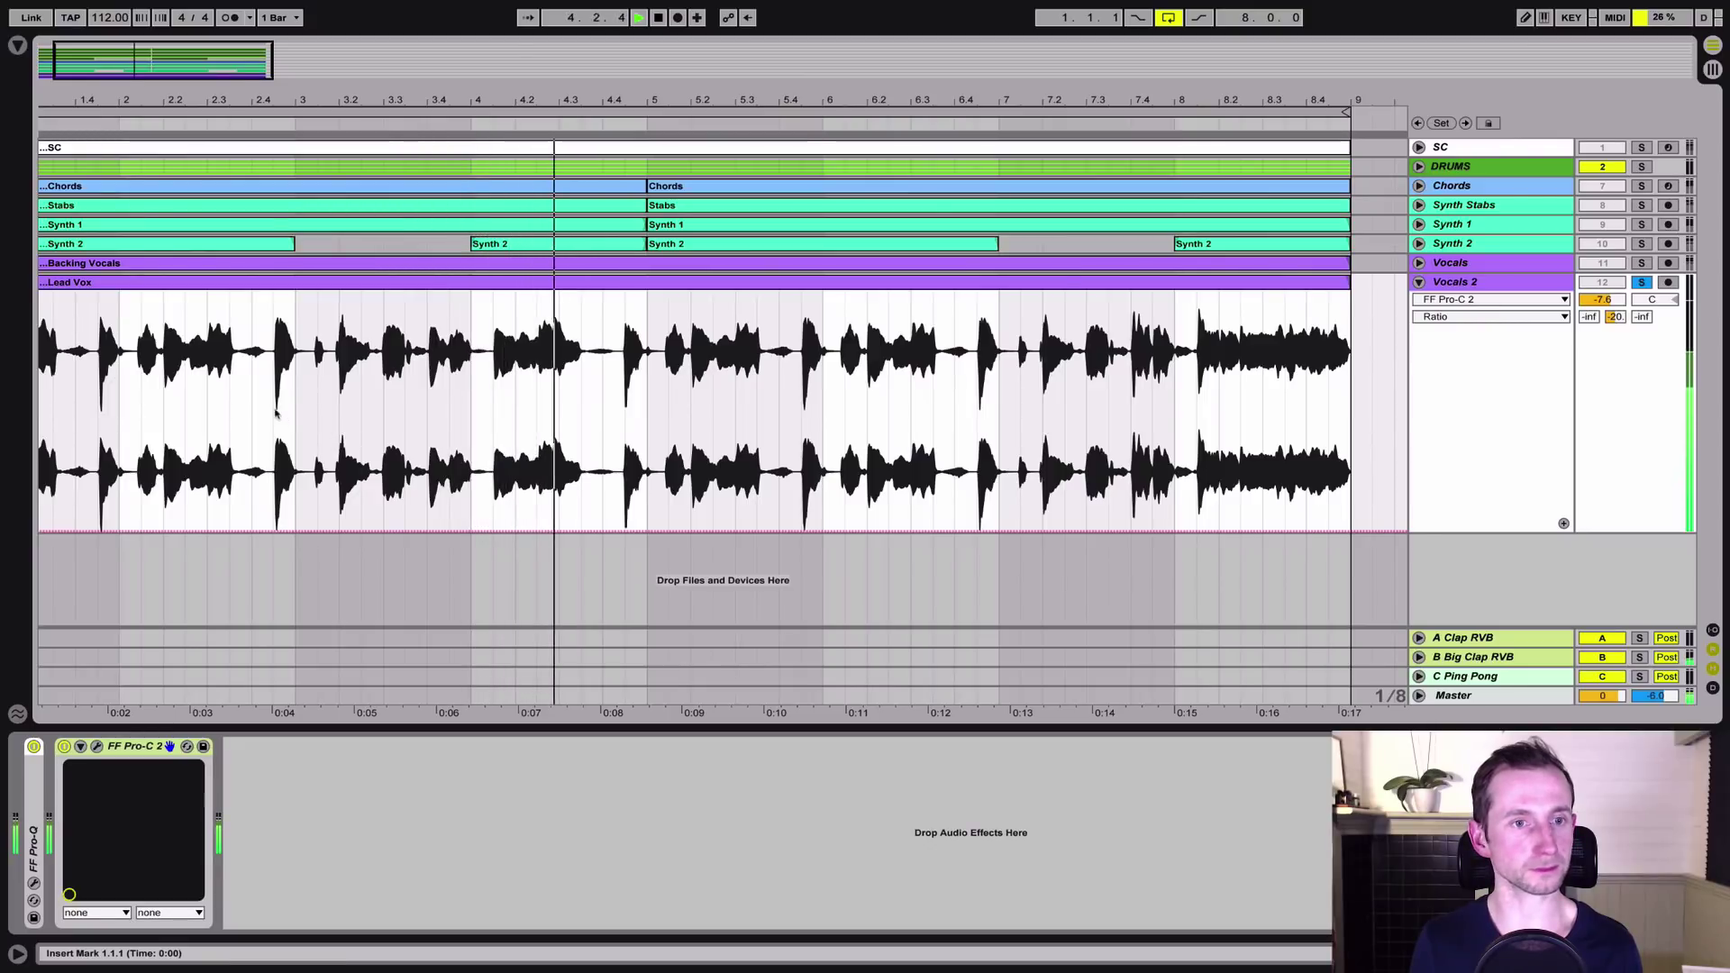
key("space")
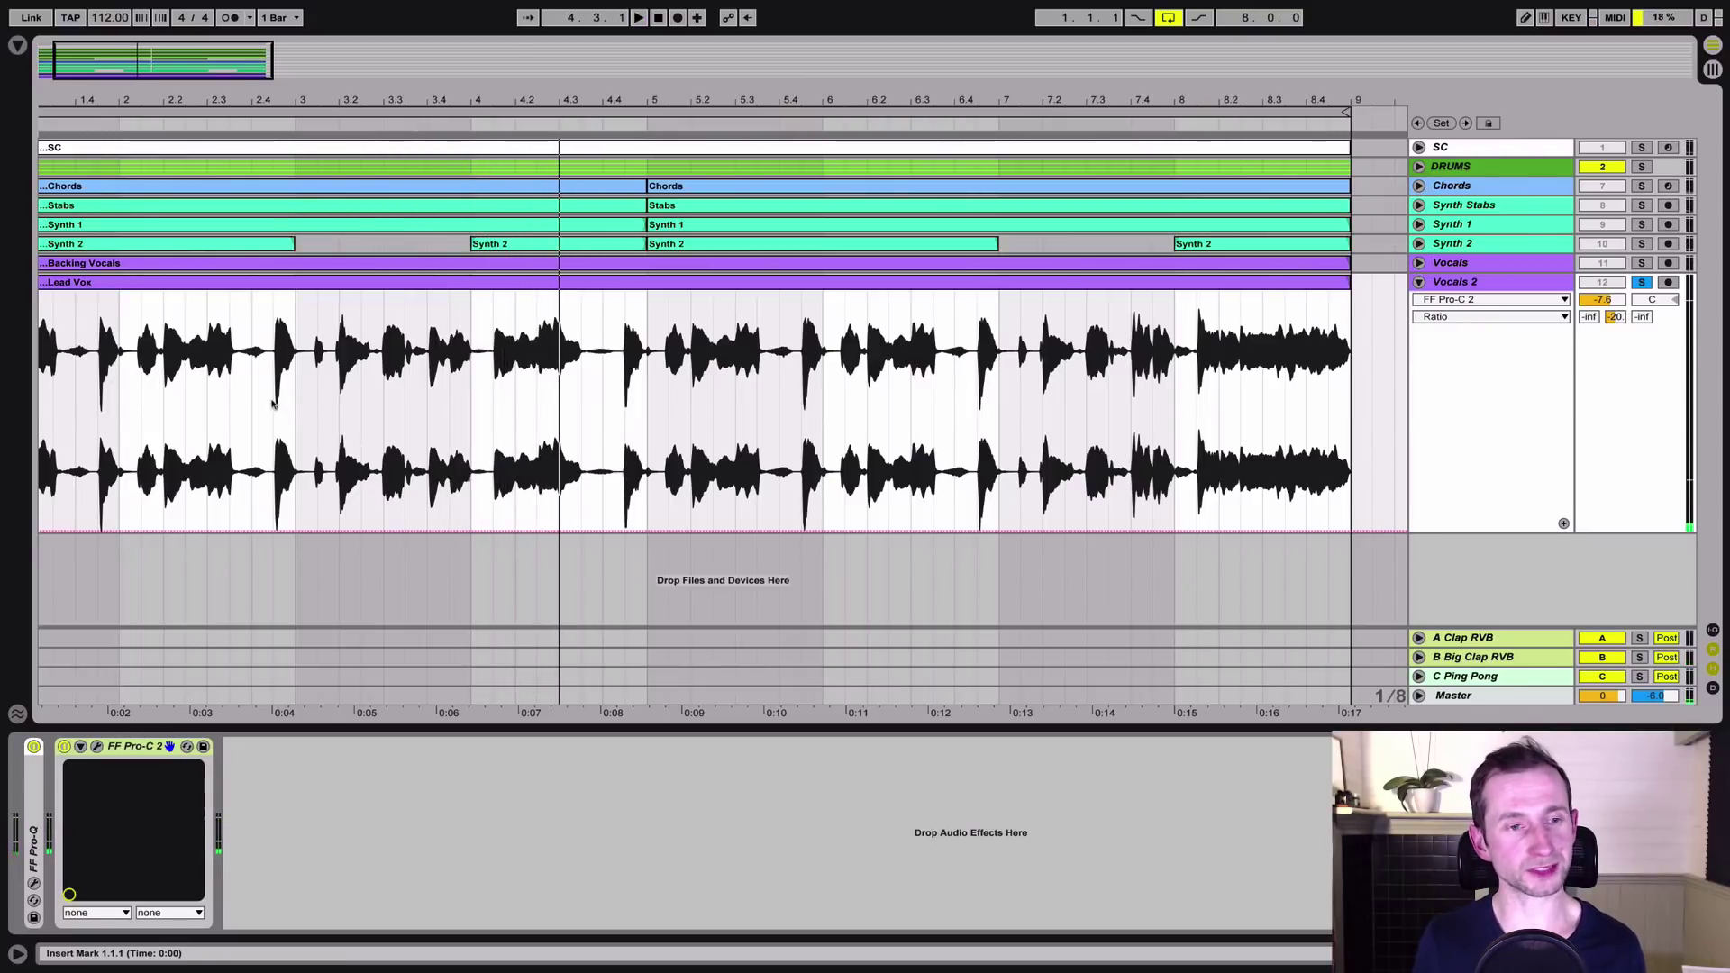
left_click(273, 403)
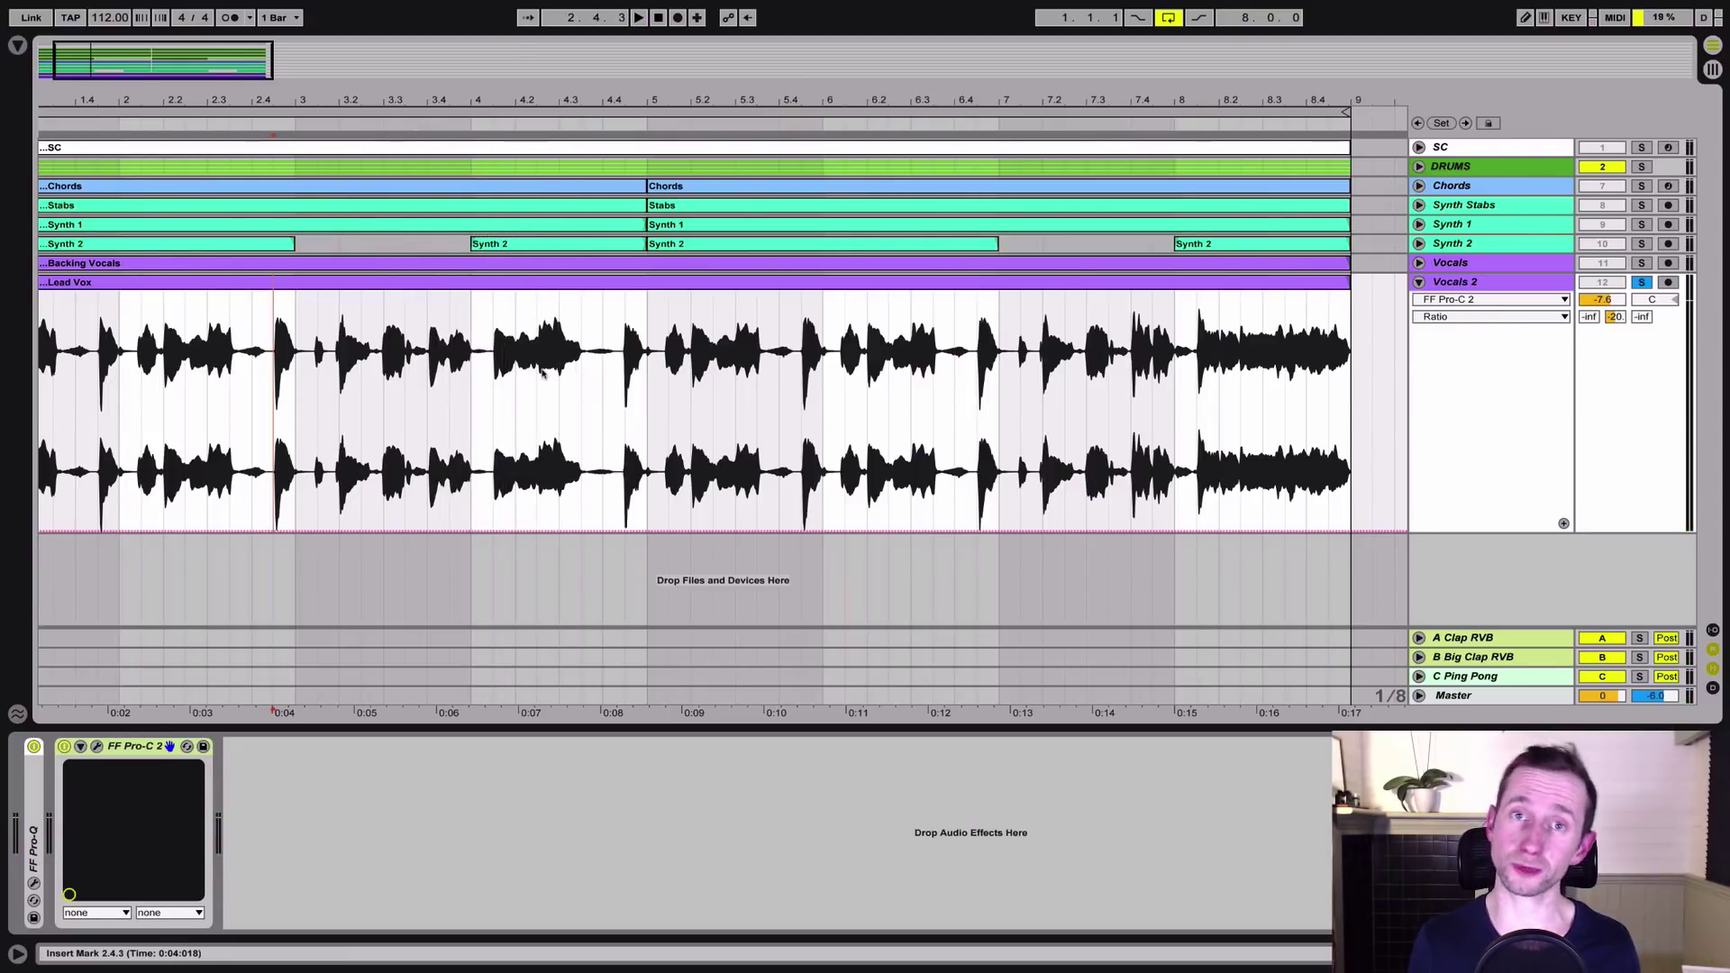
Open the Pro-C 2 compressor on Vocals 2 and lower its threshold to about -9 dB while the vocal plays.
left_click(97, 746)
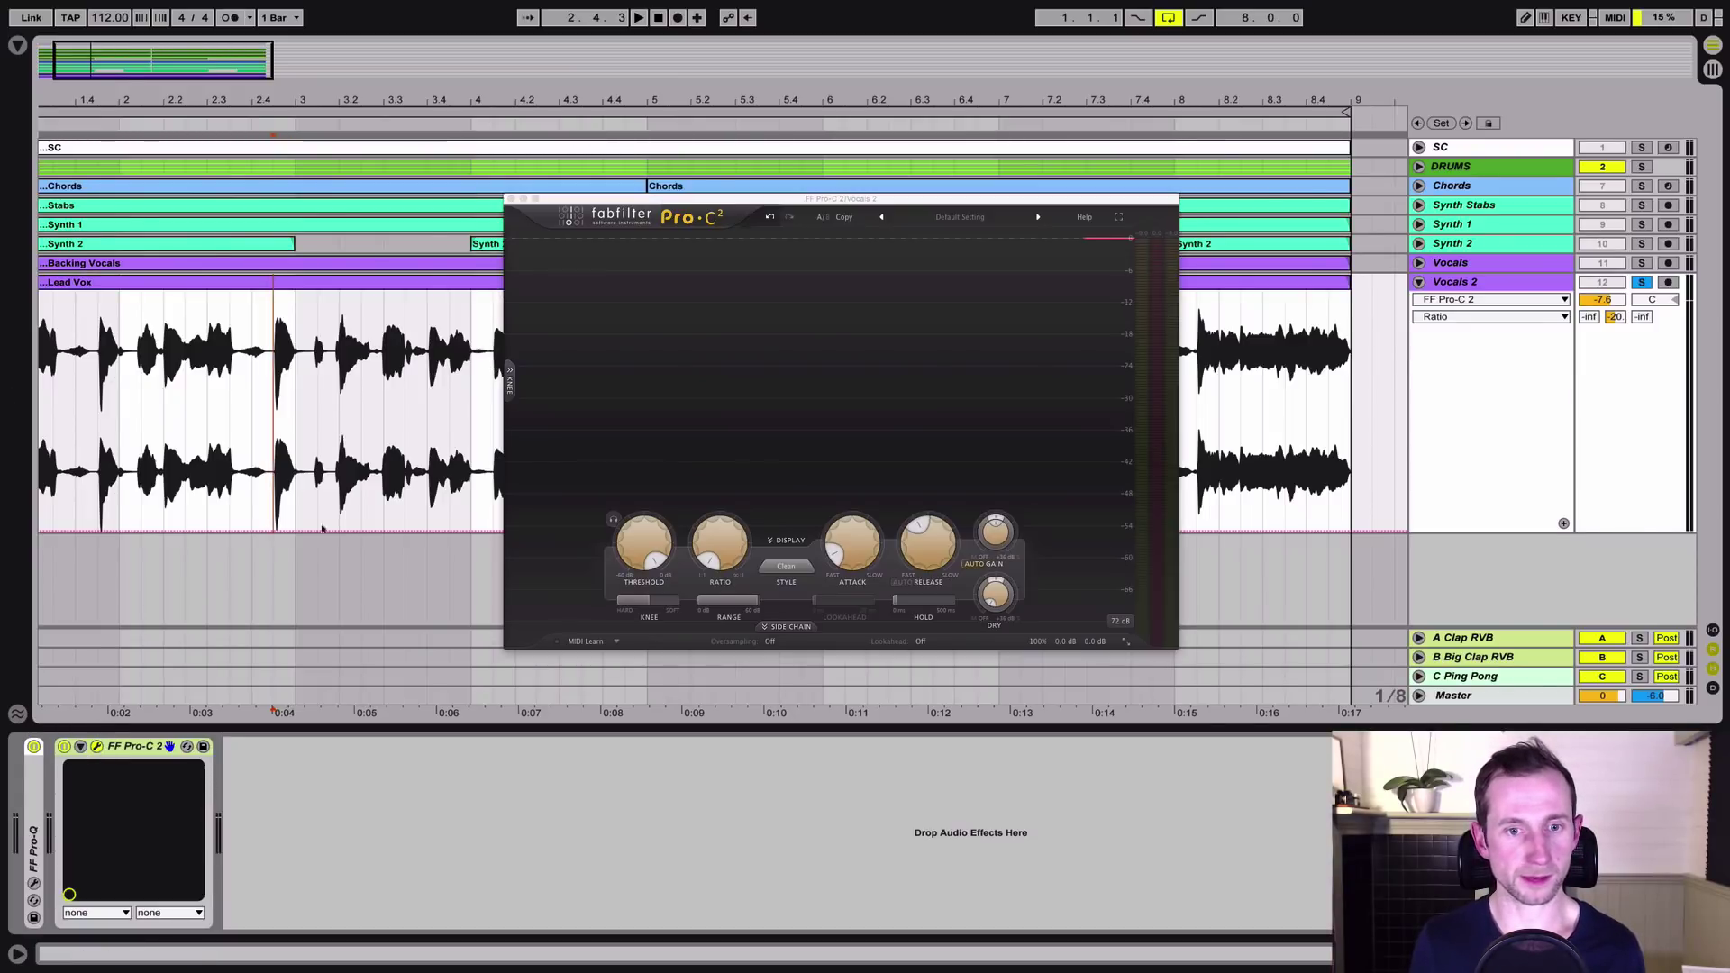
key("space")
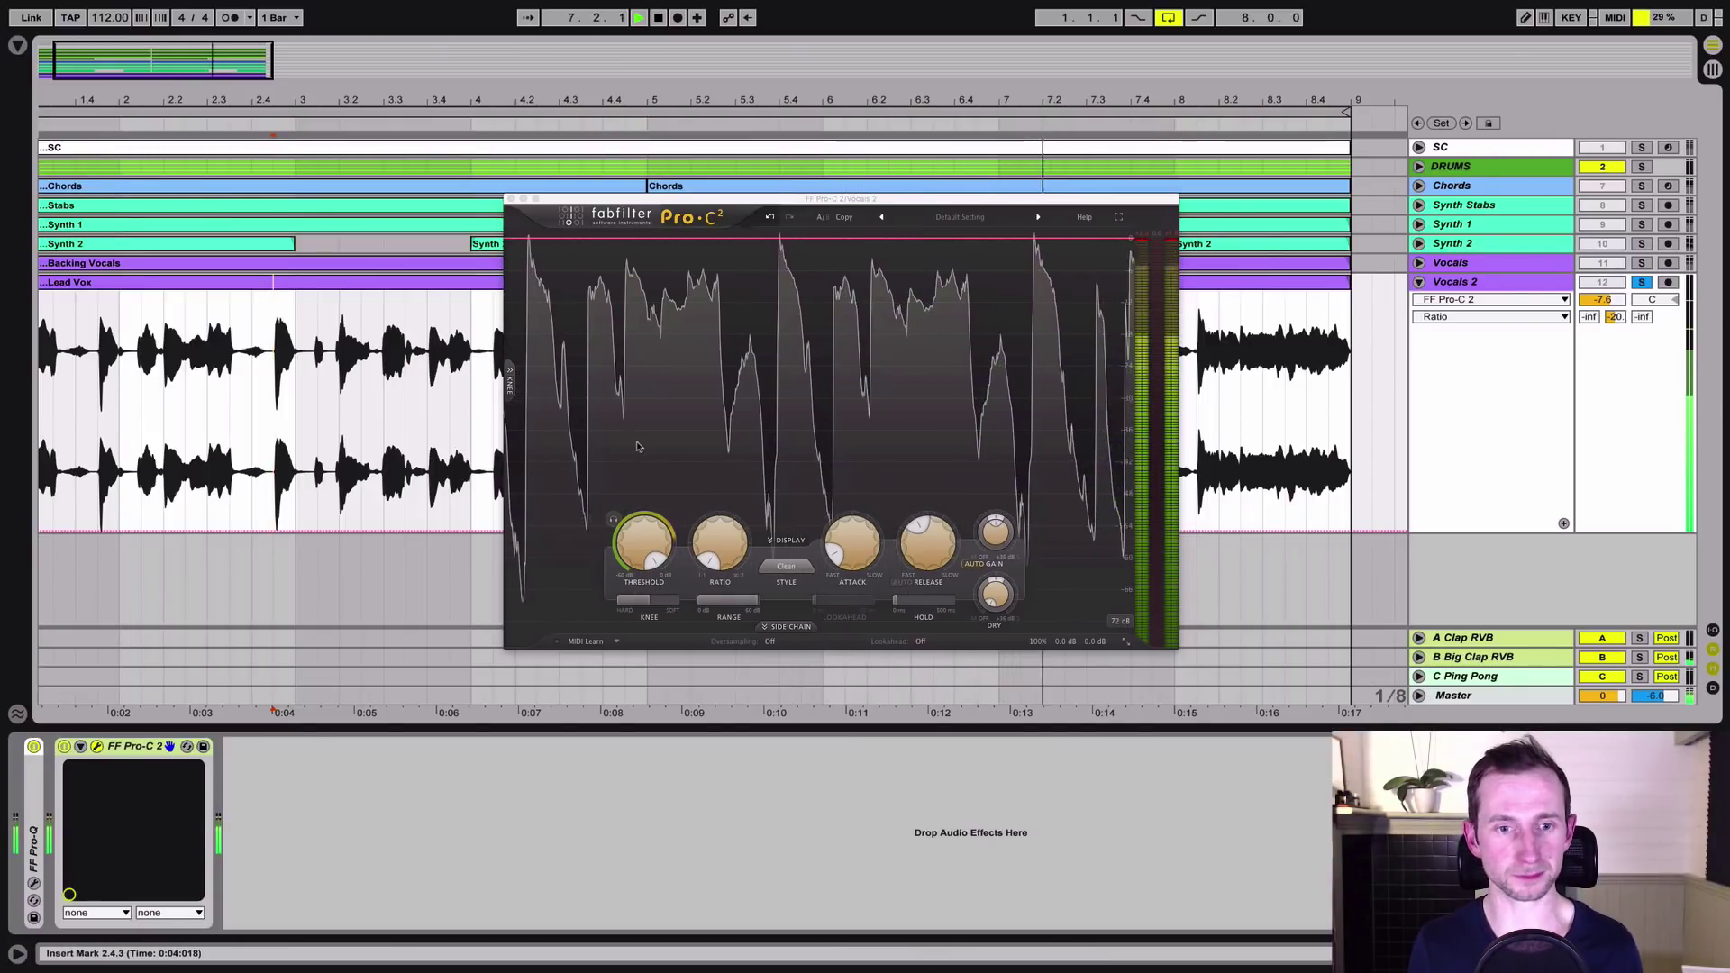
left_click_drag(641, 538, 642, 608)
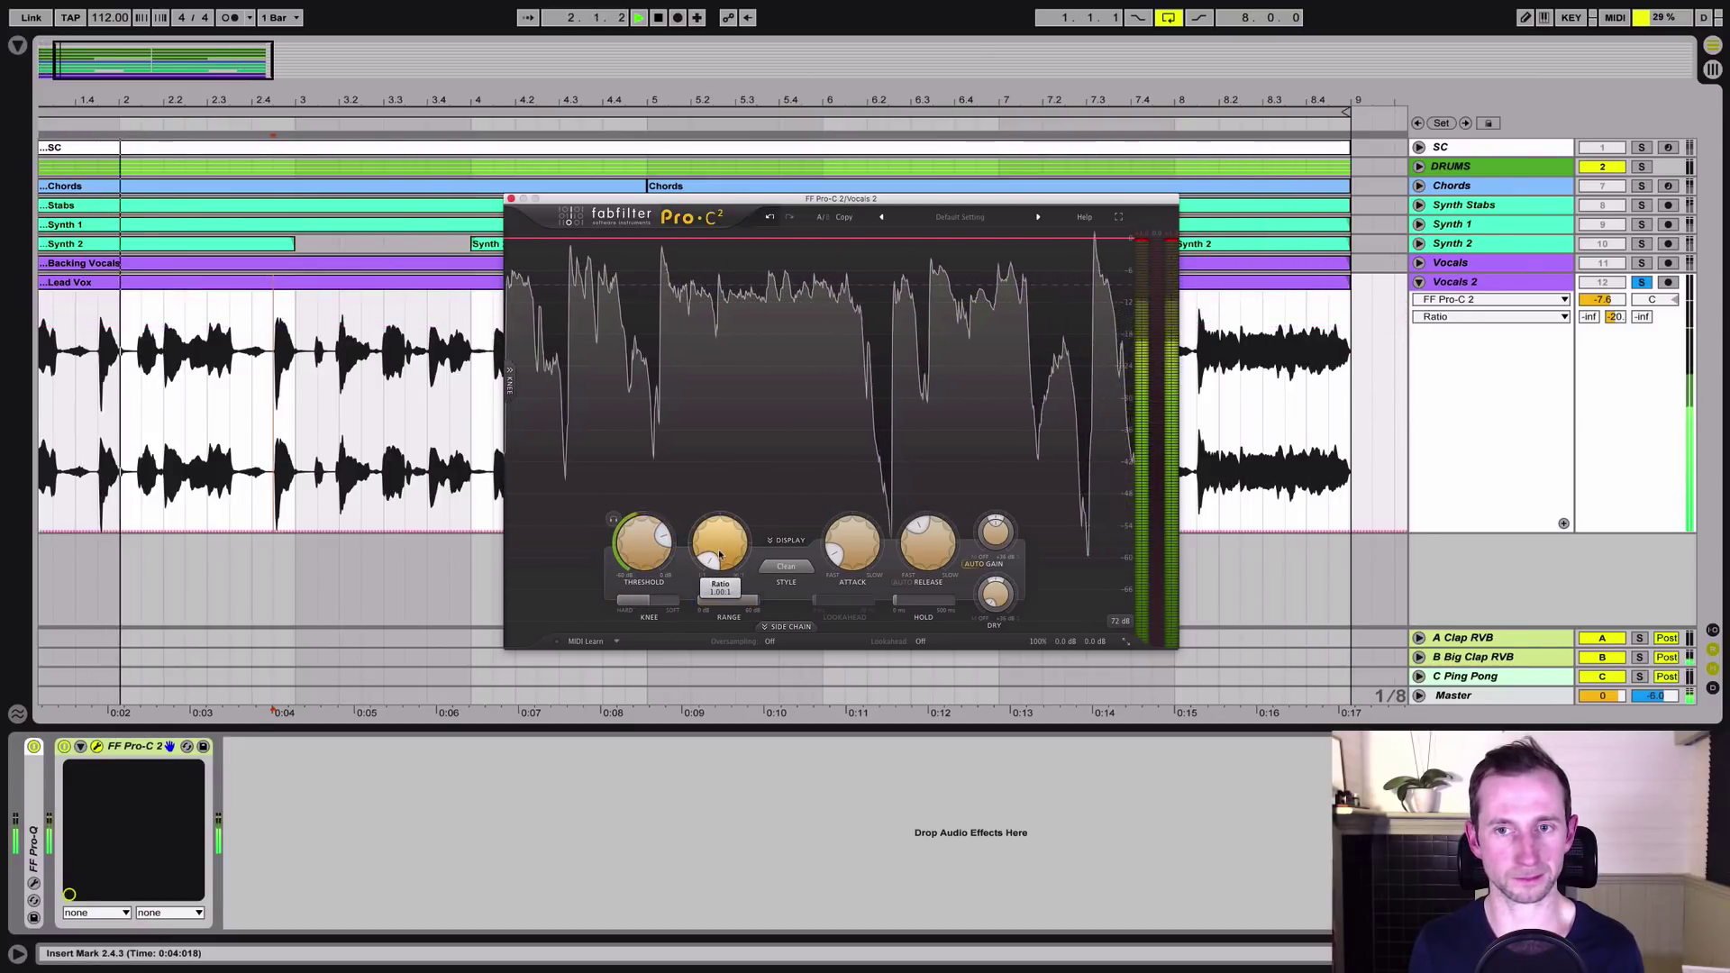
Raise the compressor's ratio to its maximum and set the fastest attack while the vocal plays, then stop playback and close the plug-in window.
left_click_drag(721, 544, 720, 524)
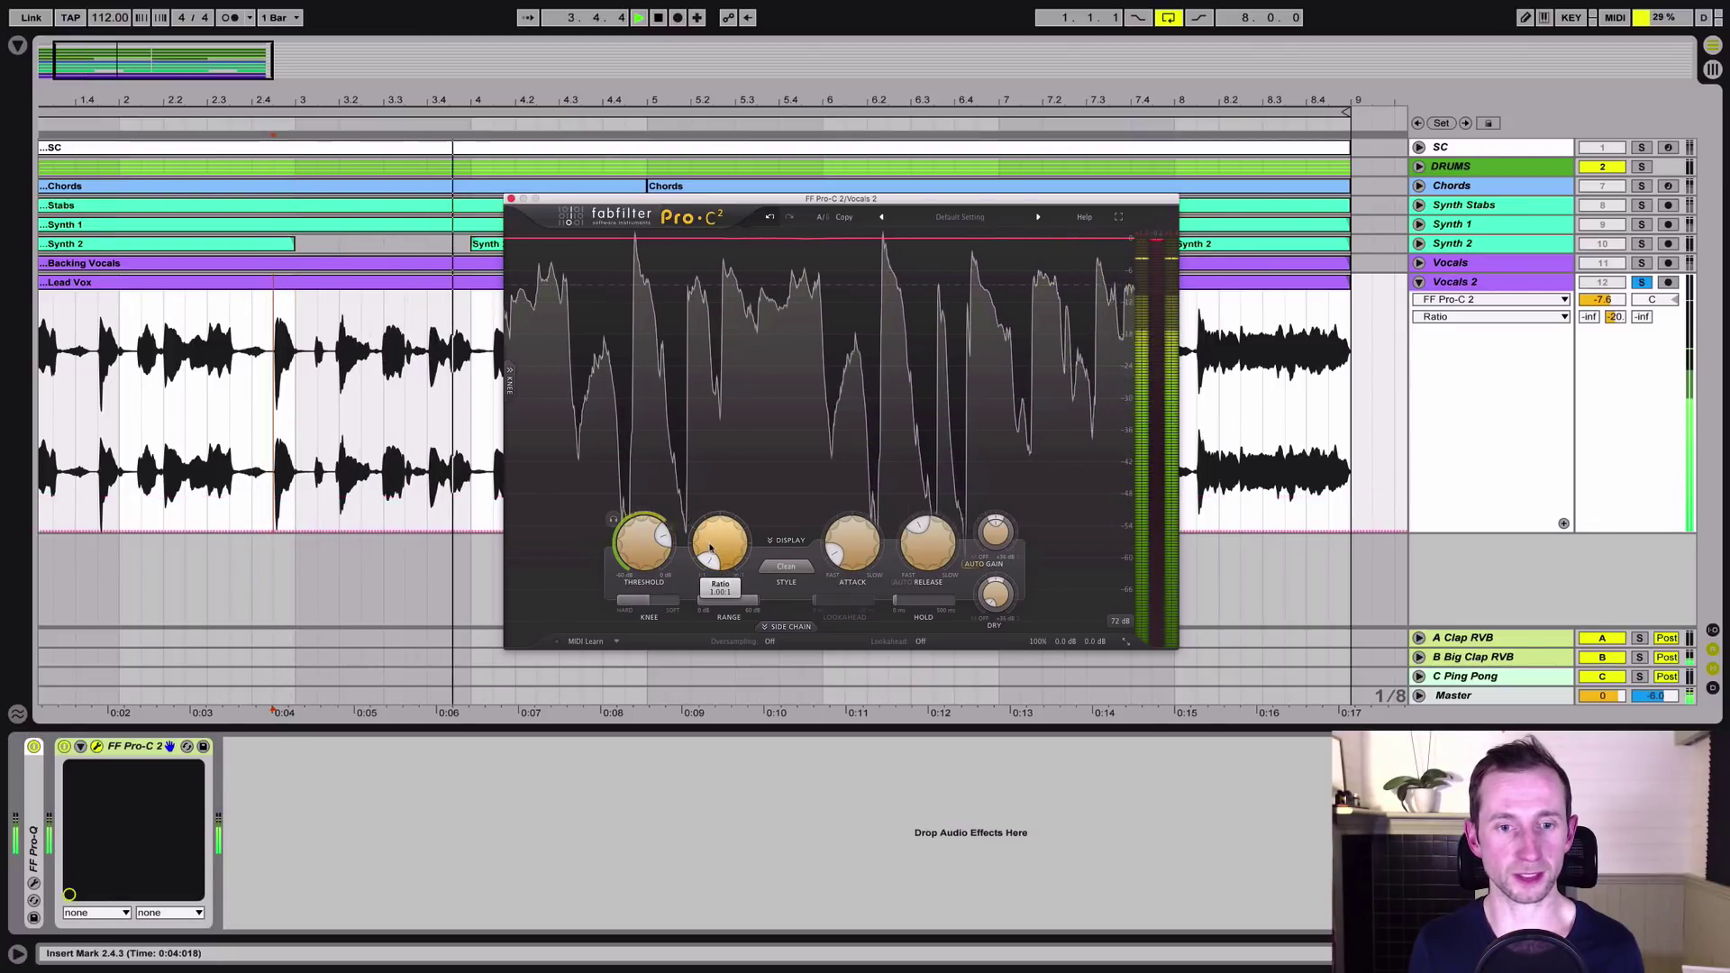
left_click_drag(712, 539, 693, 397)
left_click(852, 542)
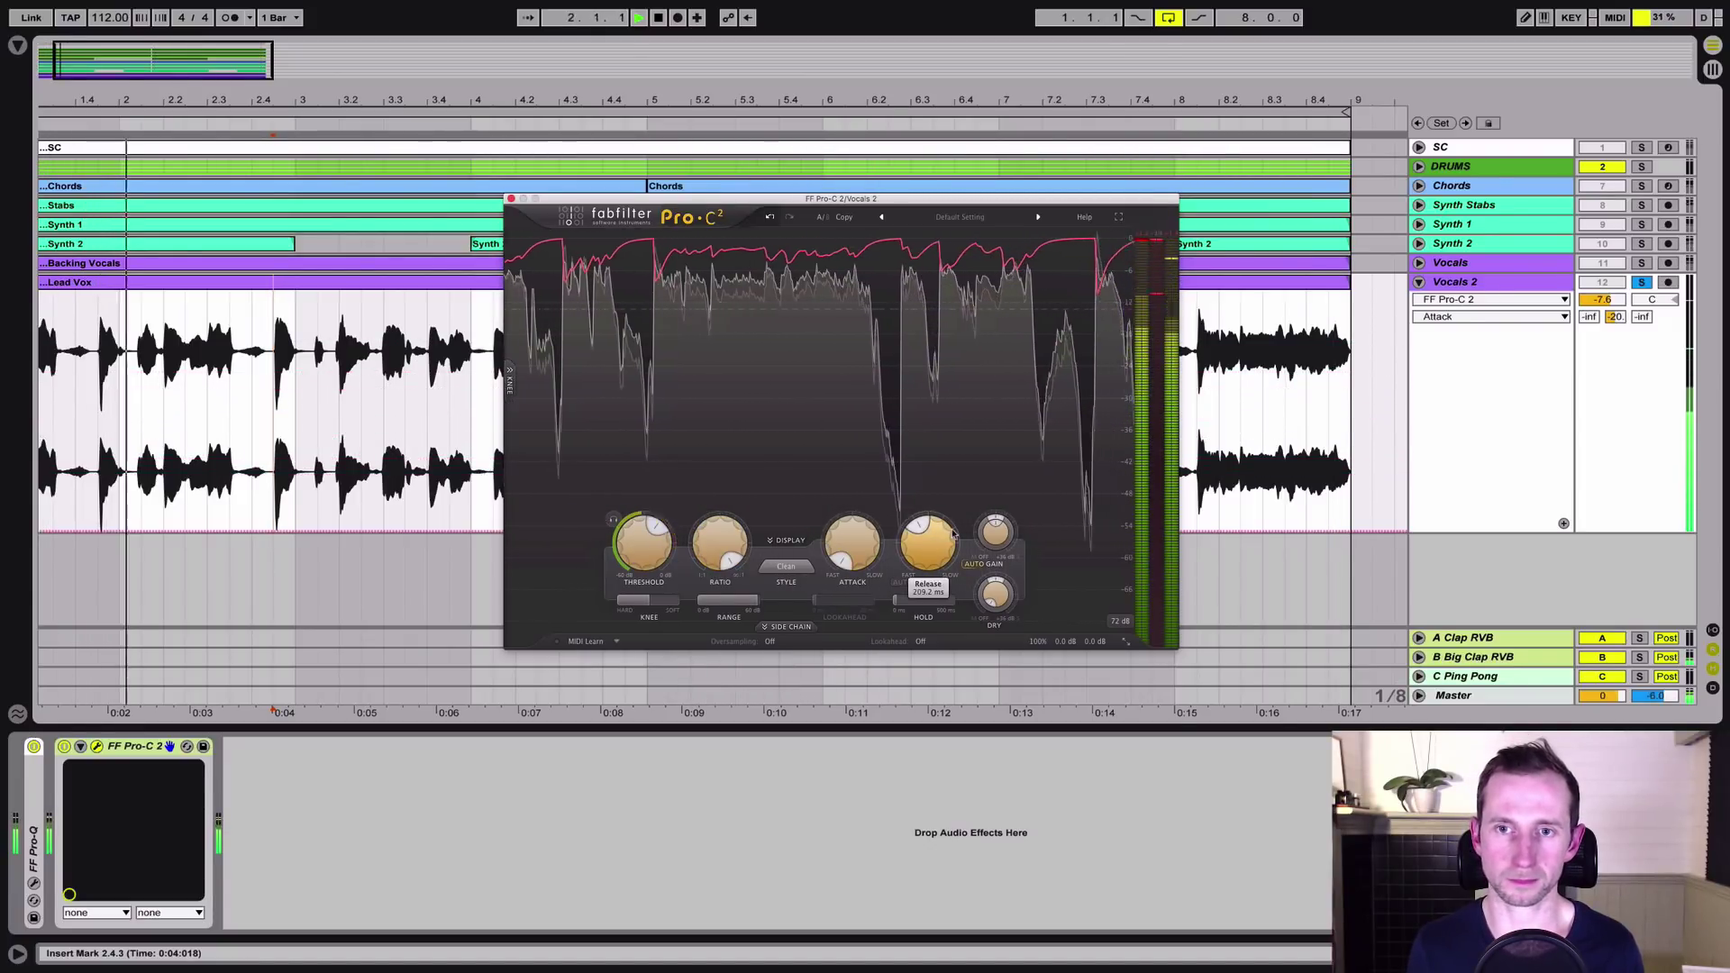
key("space")
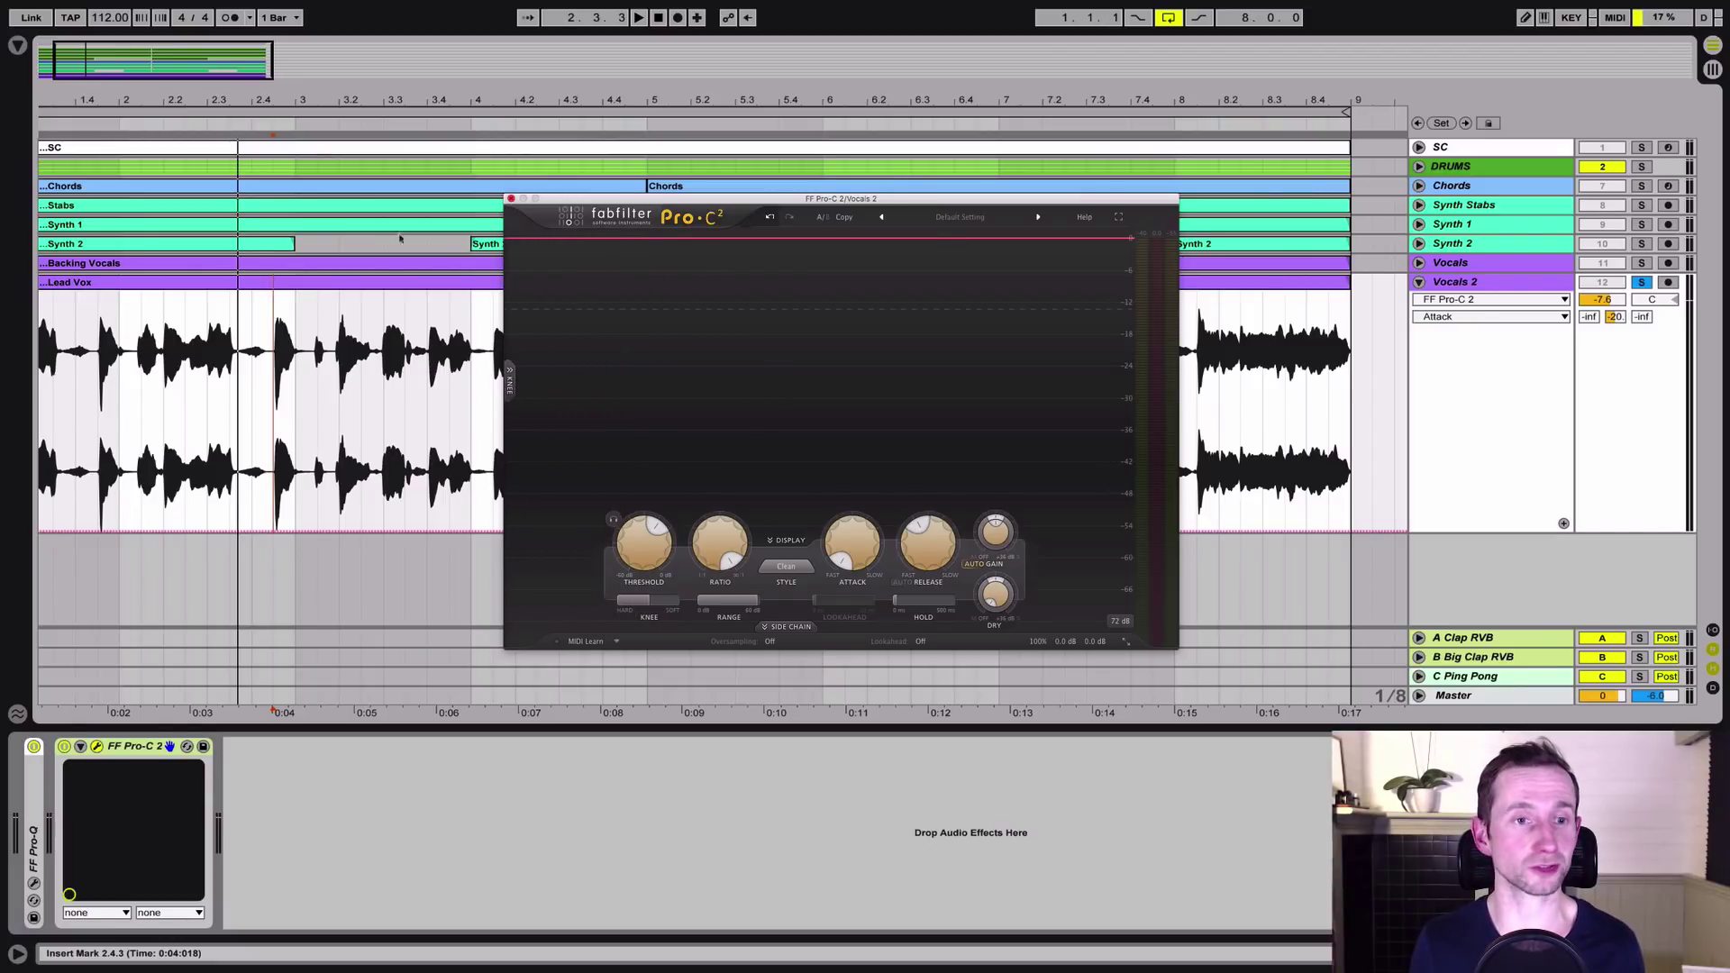
left_click(511, 198)
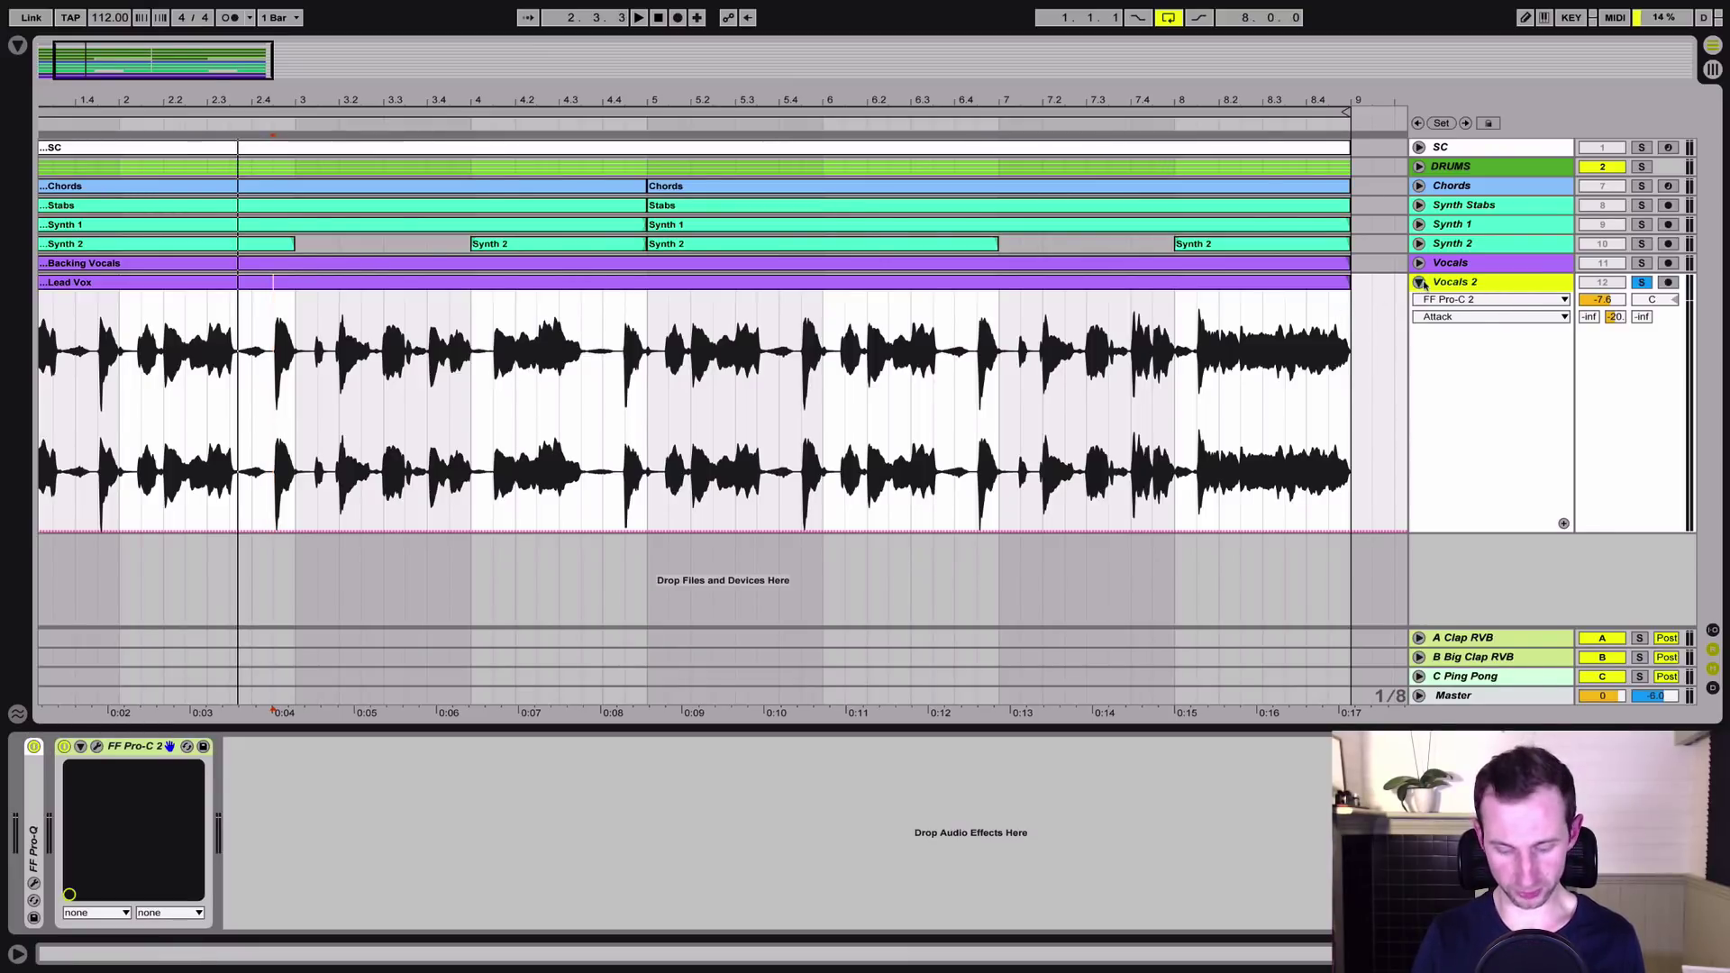
Add an audio track below Vocals 2 that takes its input from Vocals 2, Post Mixer, with monitoring set to In, and hide the return tracks.
key("ctrl+t")
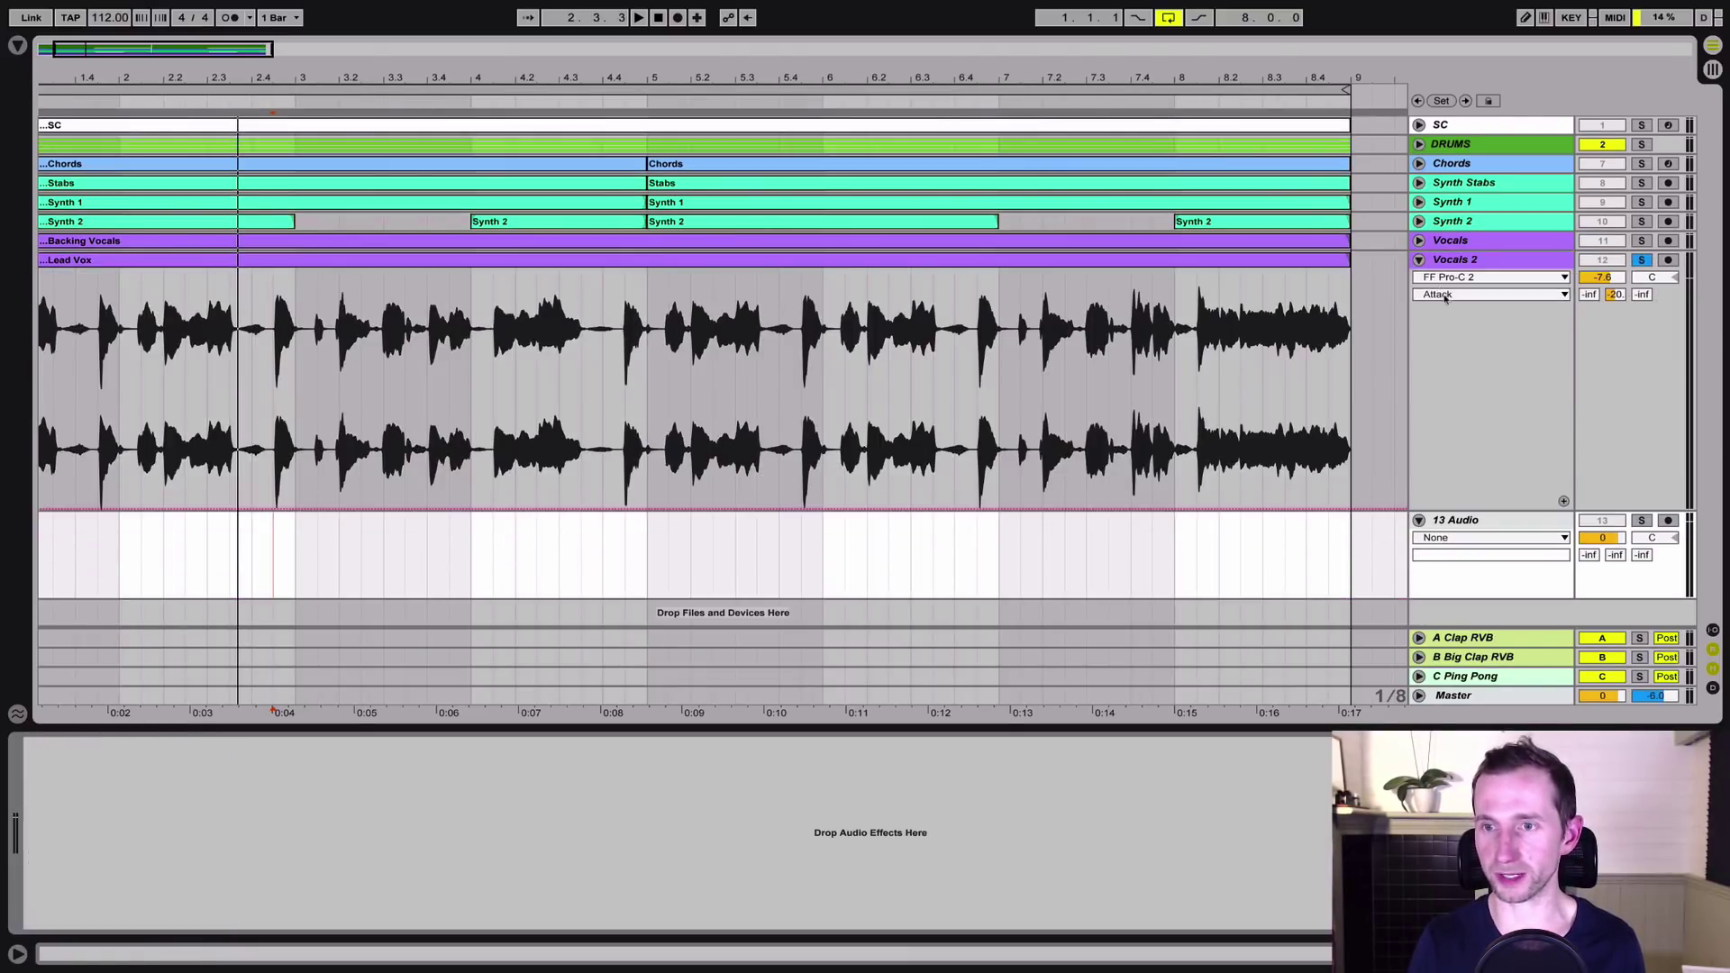
left_click(1713, 649)
left_click(1713, 630)
left_click(1535, 520)
left_click(1519, 563)
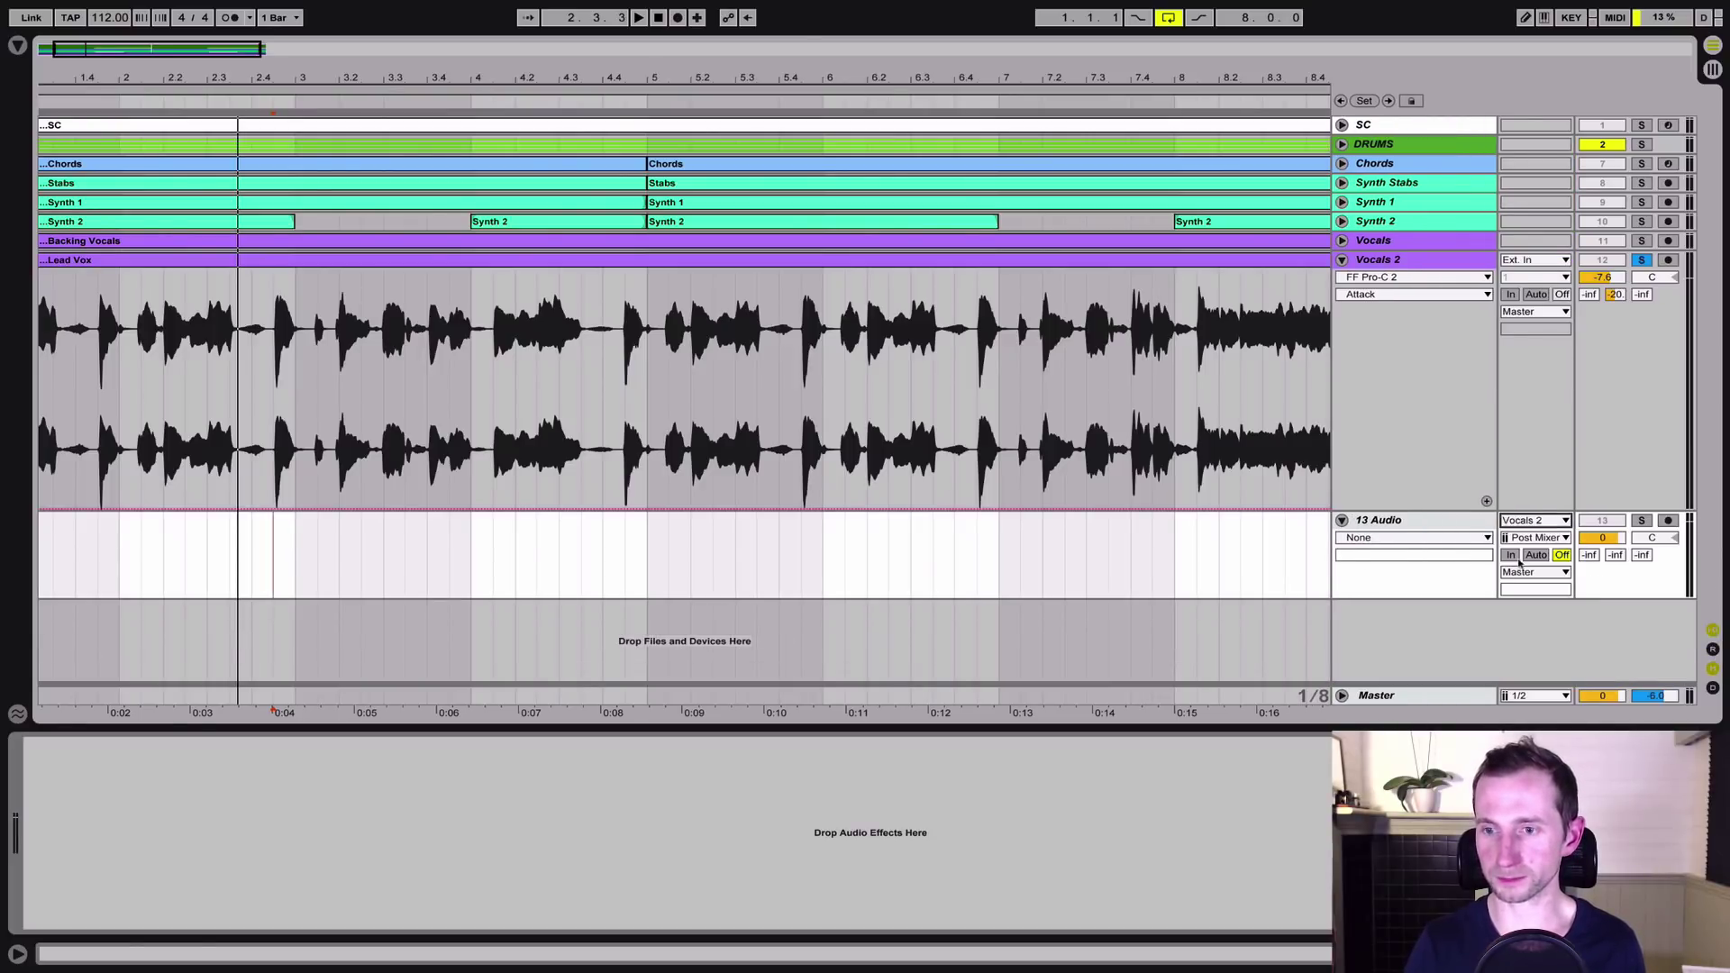
left_click(1511, 554)
Record the compressed vocal onto the new audio track from bar 1 to the end of bar 8.
key("F9")
key("minus")
key("minus")
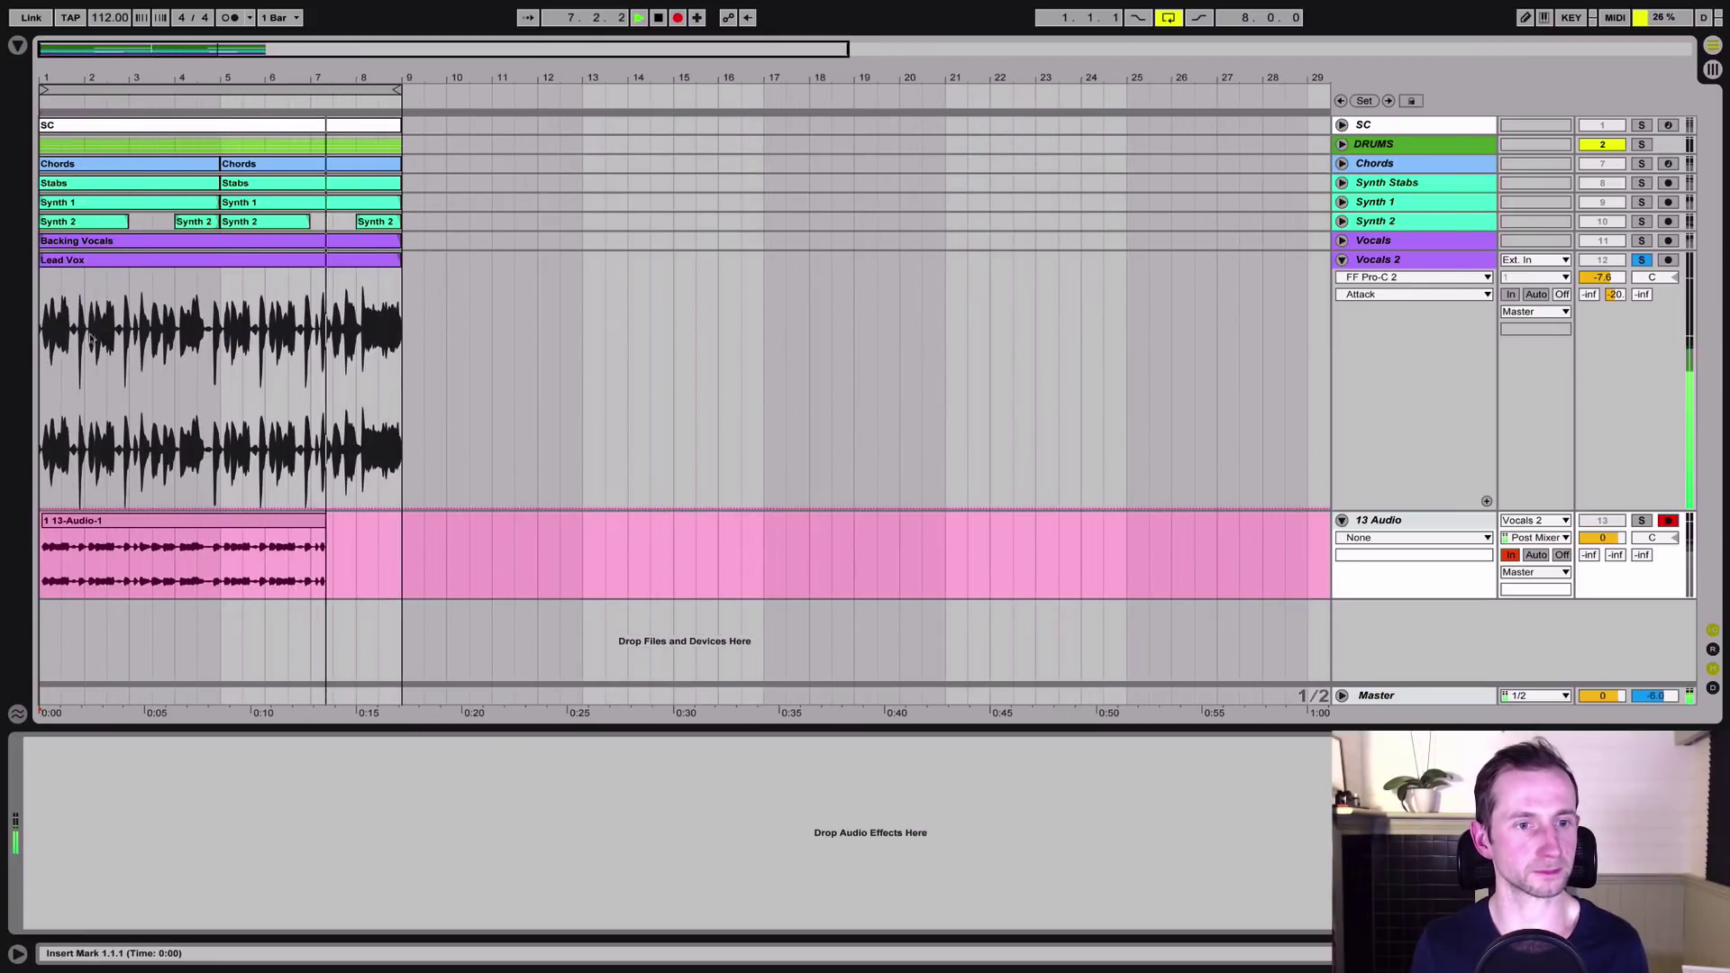
key("space")
key("plus")
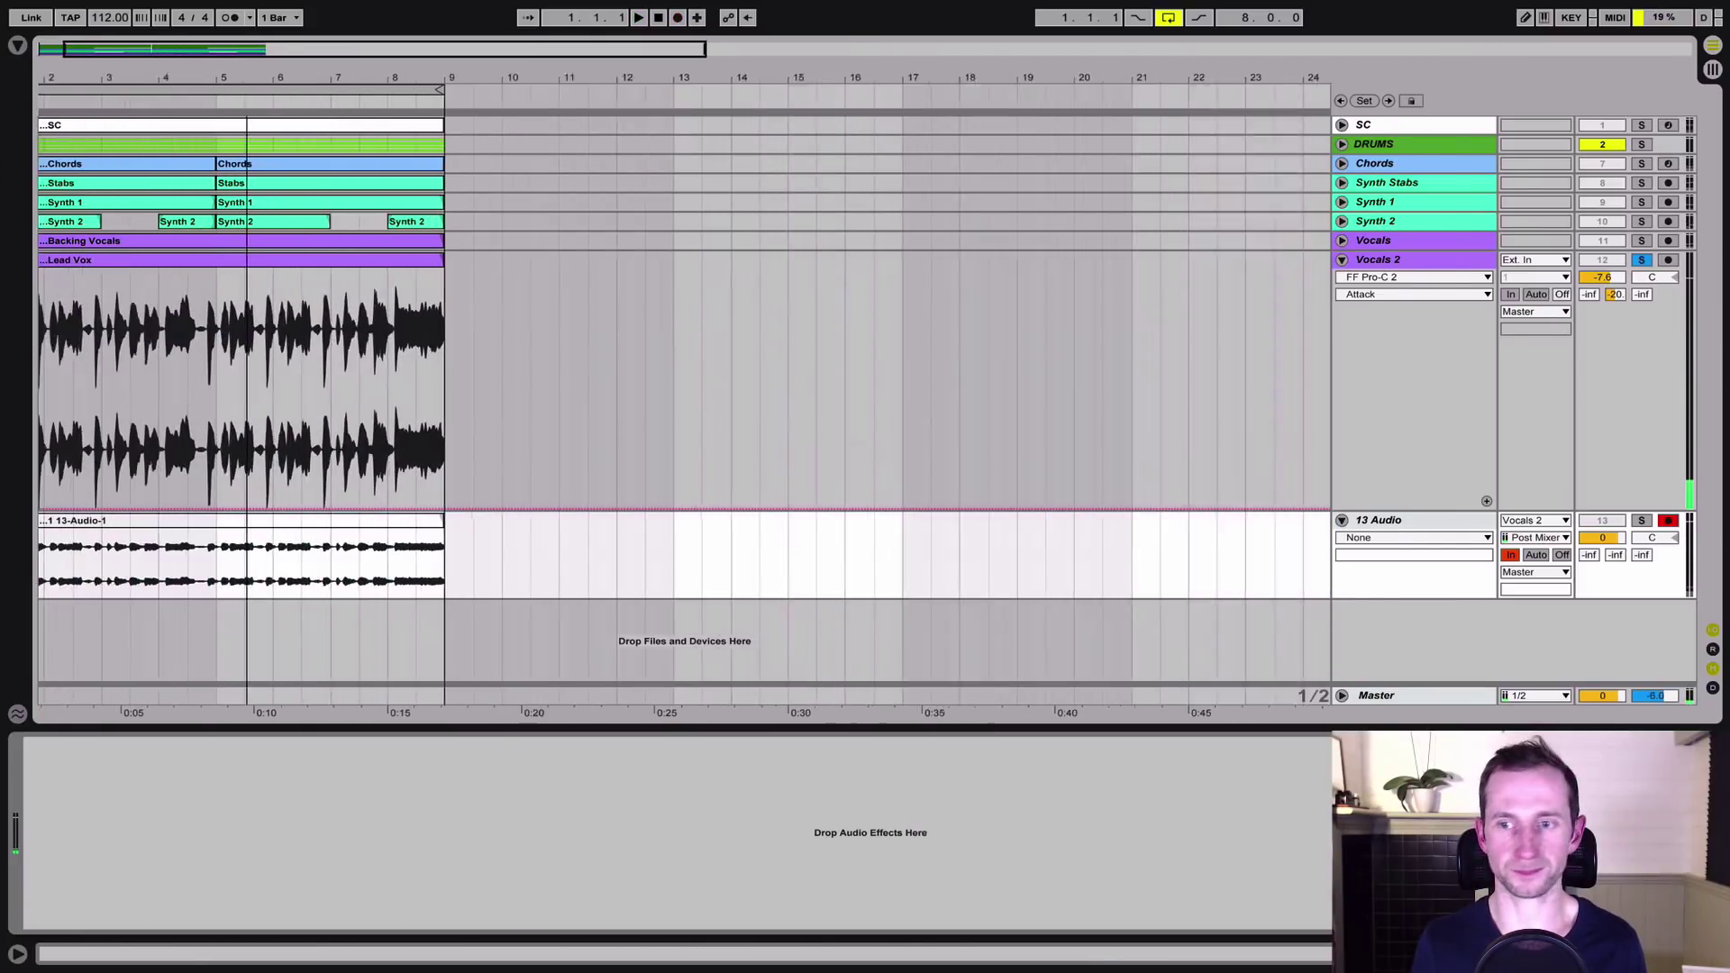
key("plus")
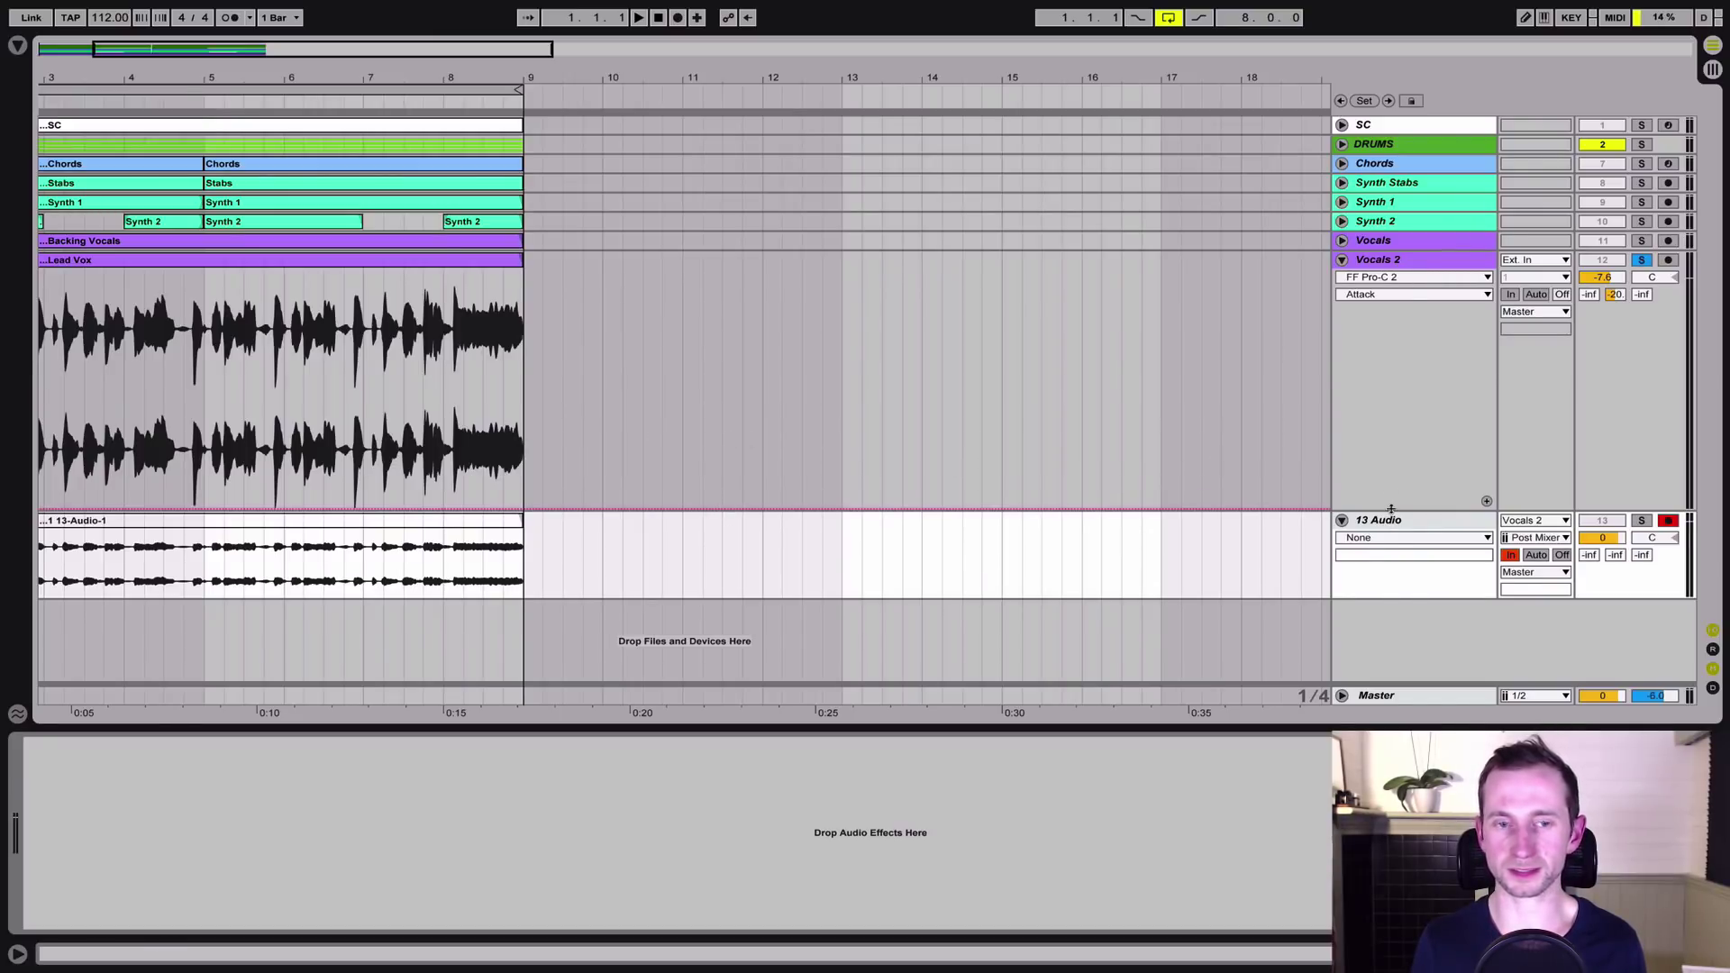
Resize the Vocals 2 and new audio track lanes so both waveforms show at a comparable height.
left_click_drag(1391, 509, 1392, 389)
left_click_drag(1417, 477, 1415, 615)
left_click_drag(1415, 389, 1415, 446)
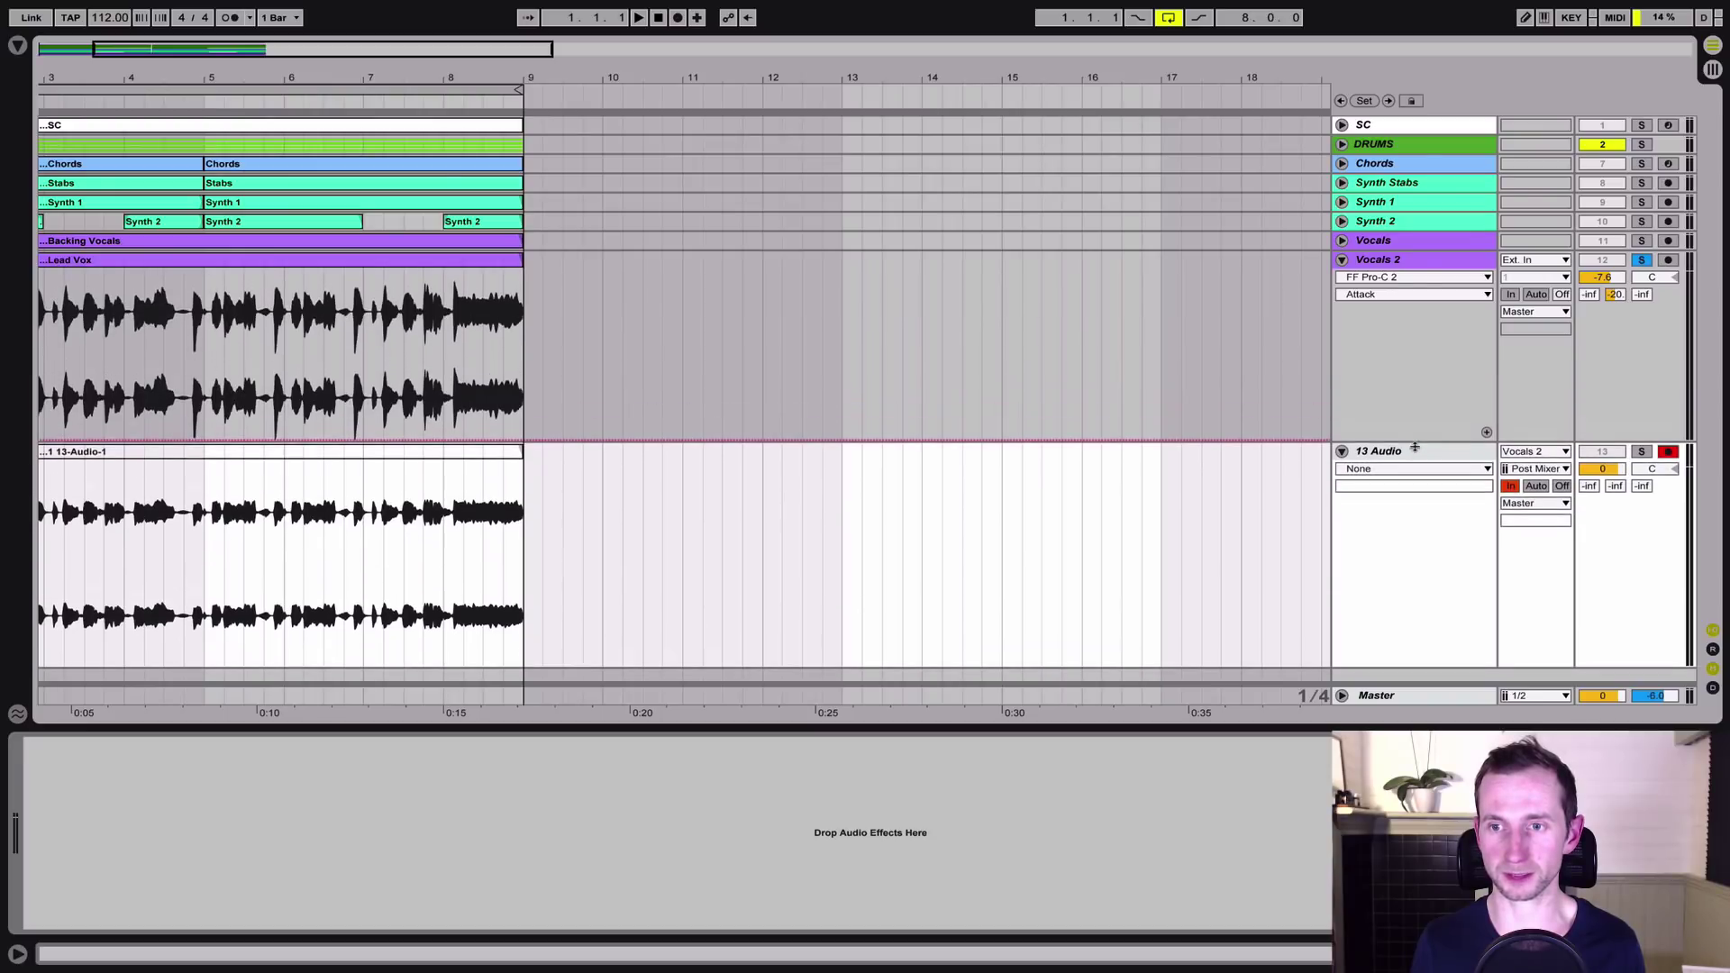
Bypass the Pro-C 2 compressor on Vocals 2 and compare the original and recorded waveforms around bars 6 to 8.
left_click(1428, 266)
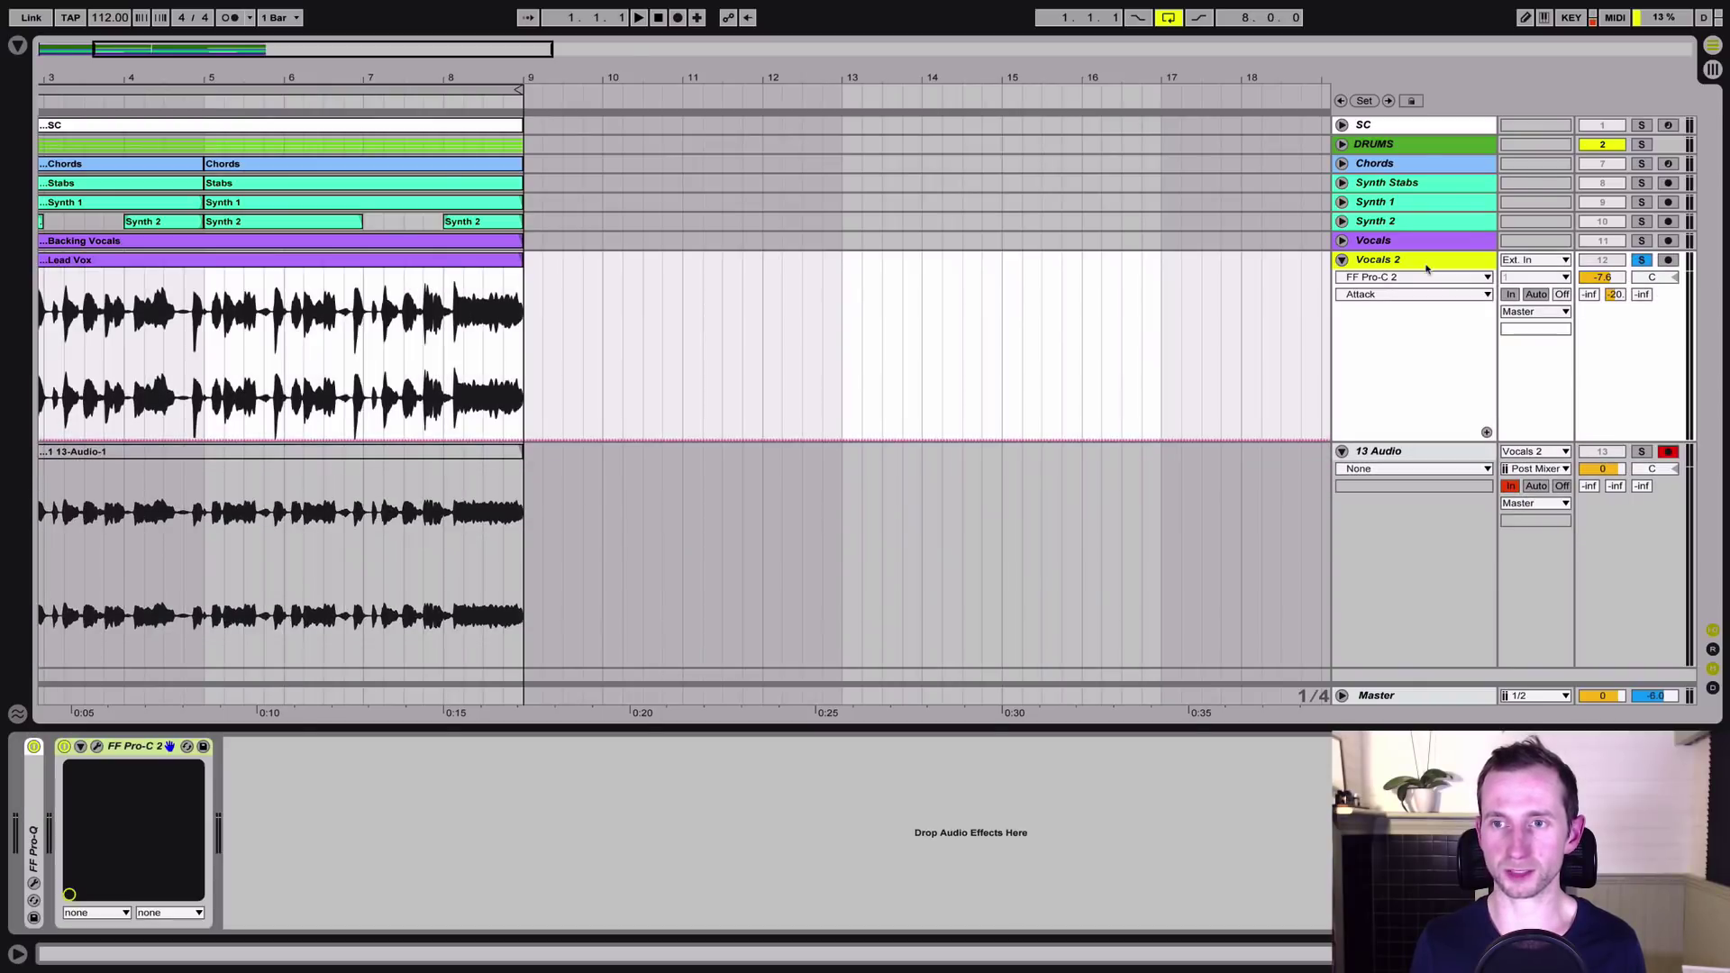
left_click(64, 747)
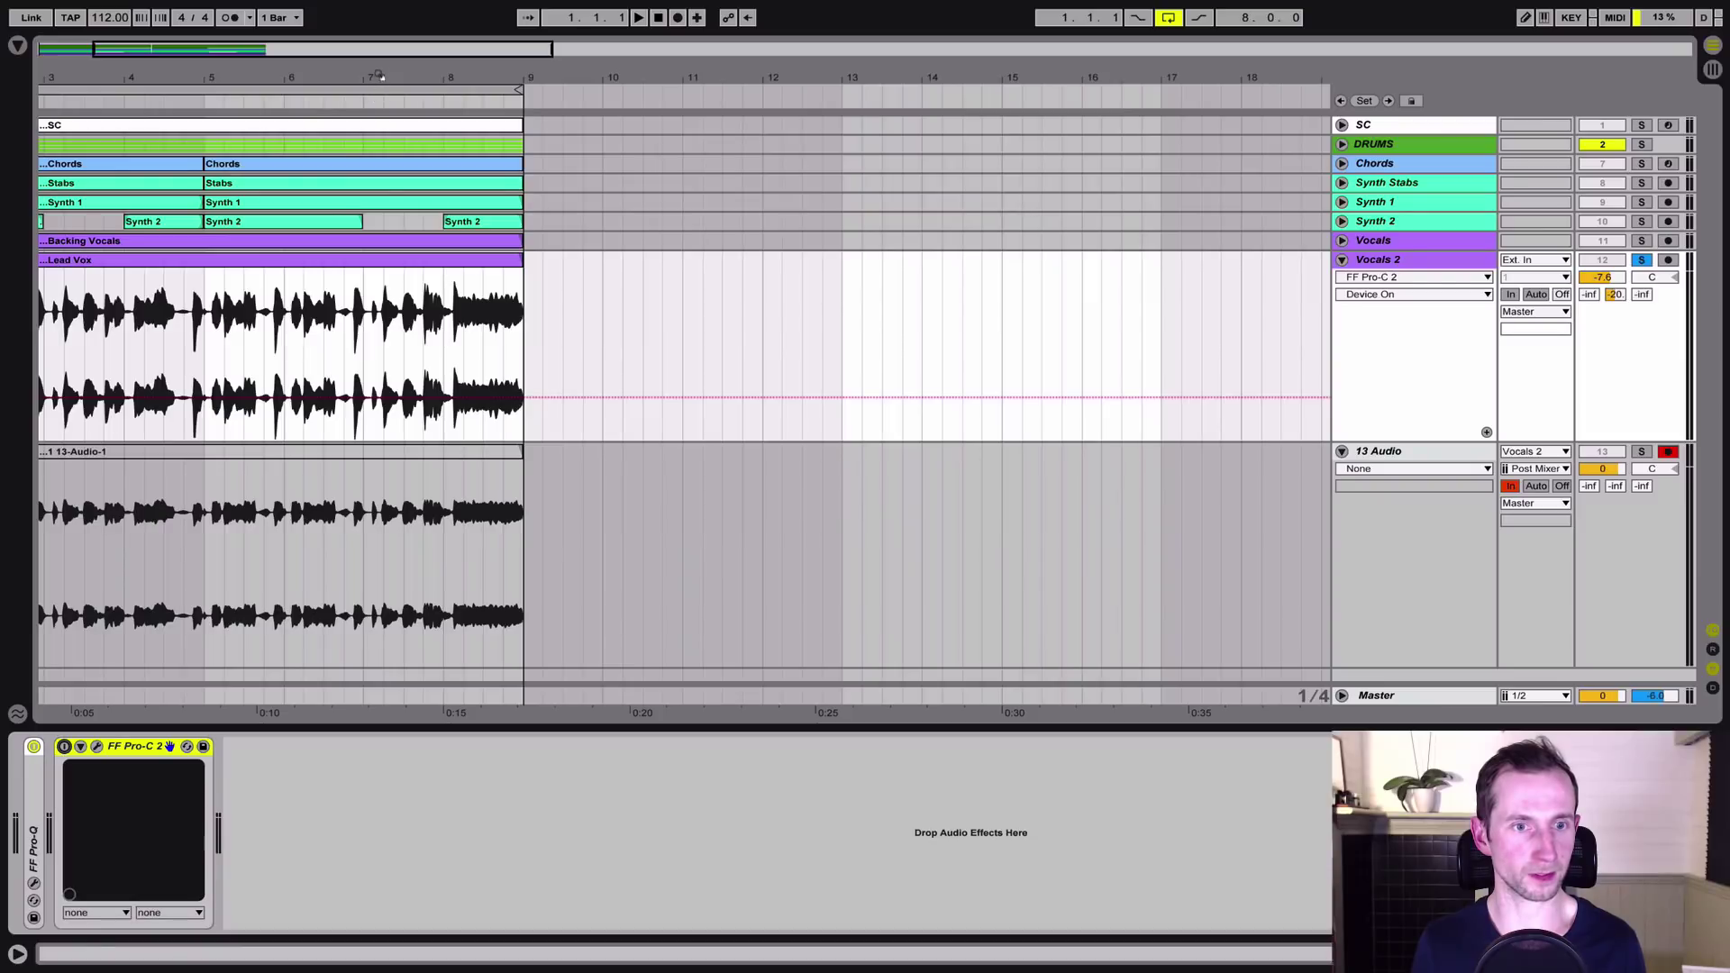
left_click_drag(381, 76, 623, 277)
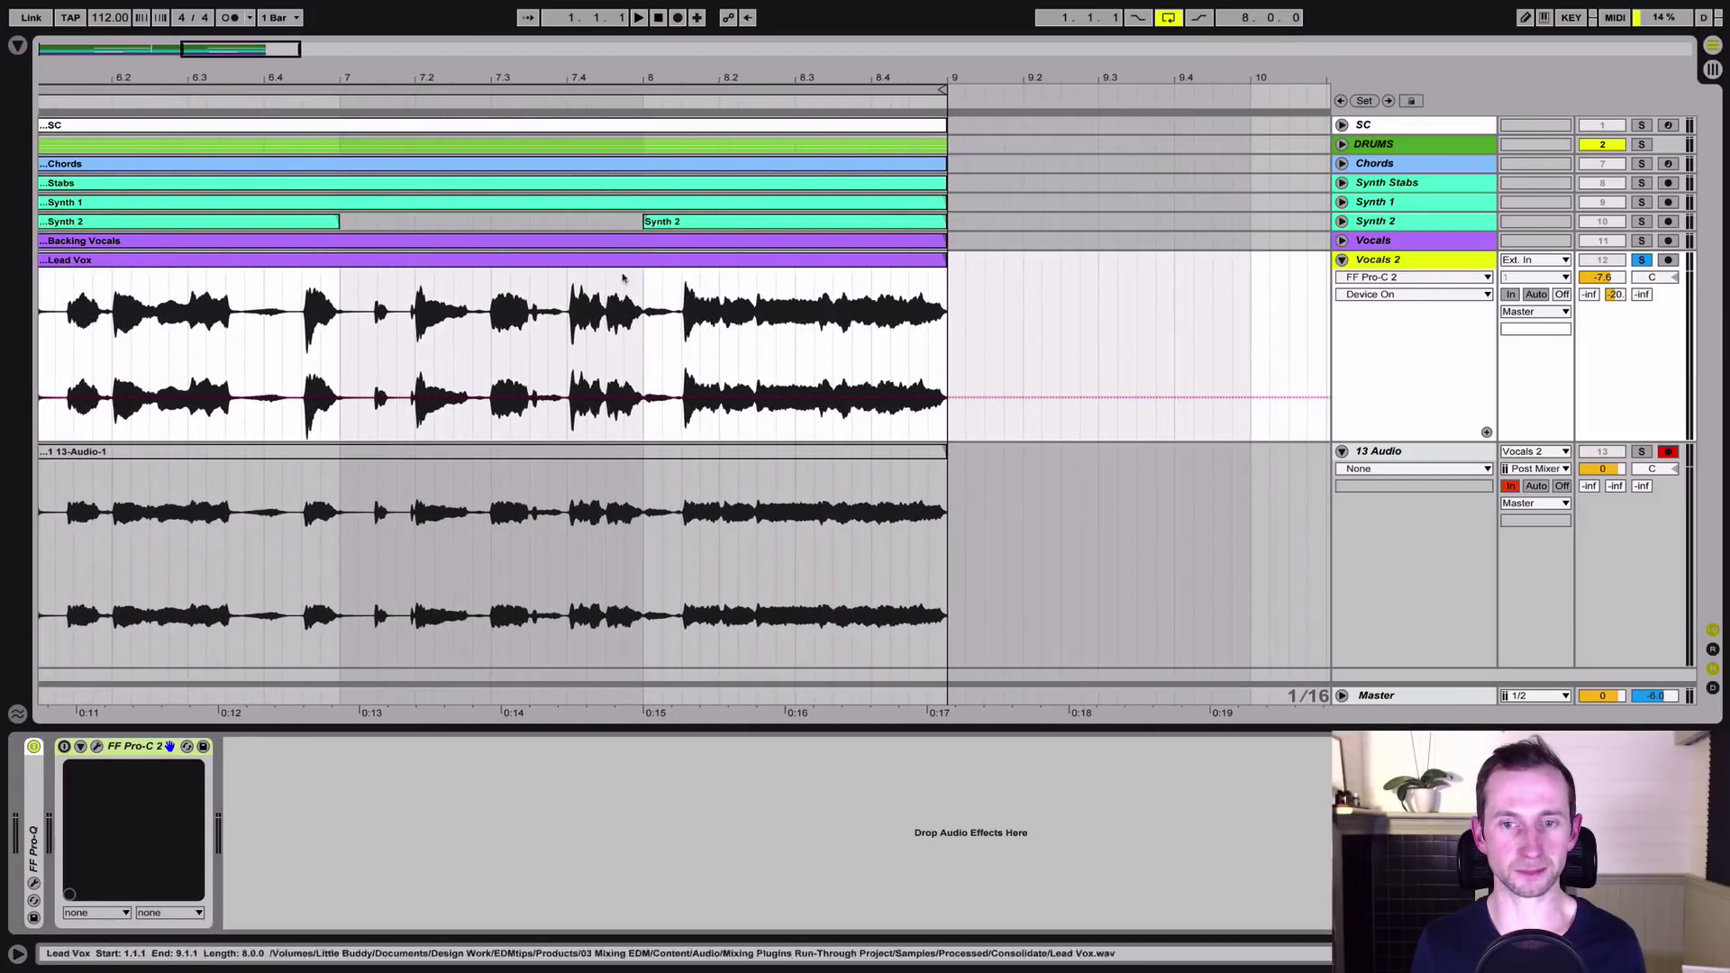
Open the recorded vocal clip, resize its detail view and raise the clip gain to 9.19 dB.
left_click(888, 454)
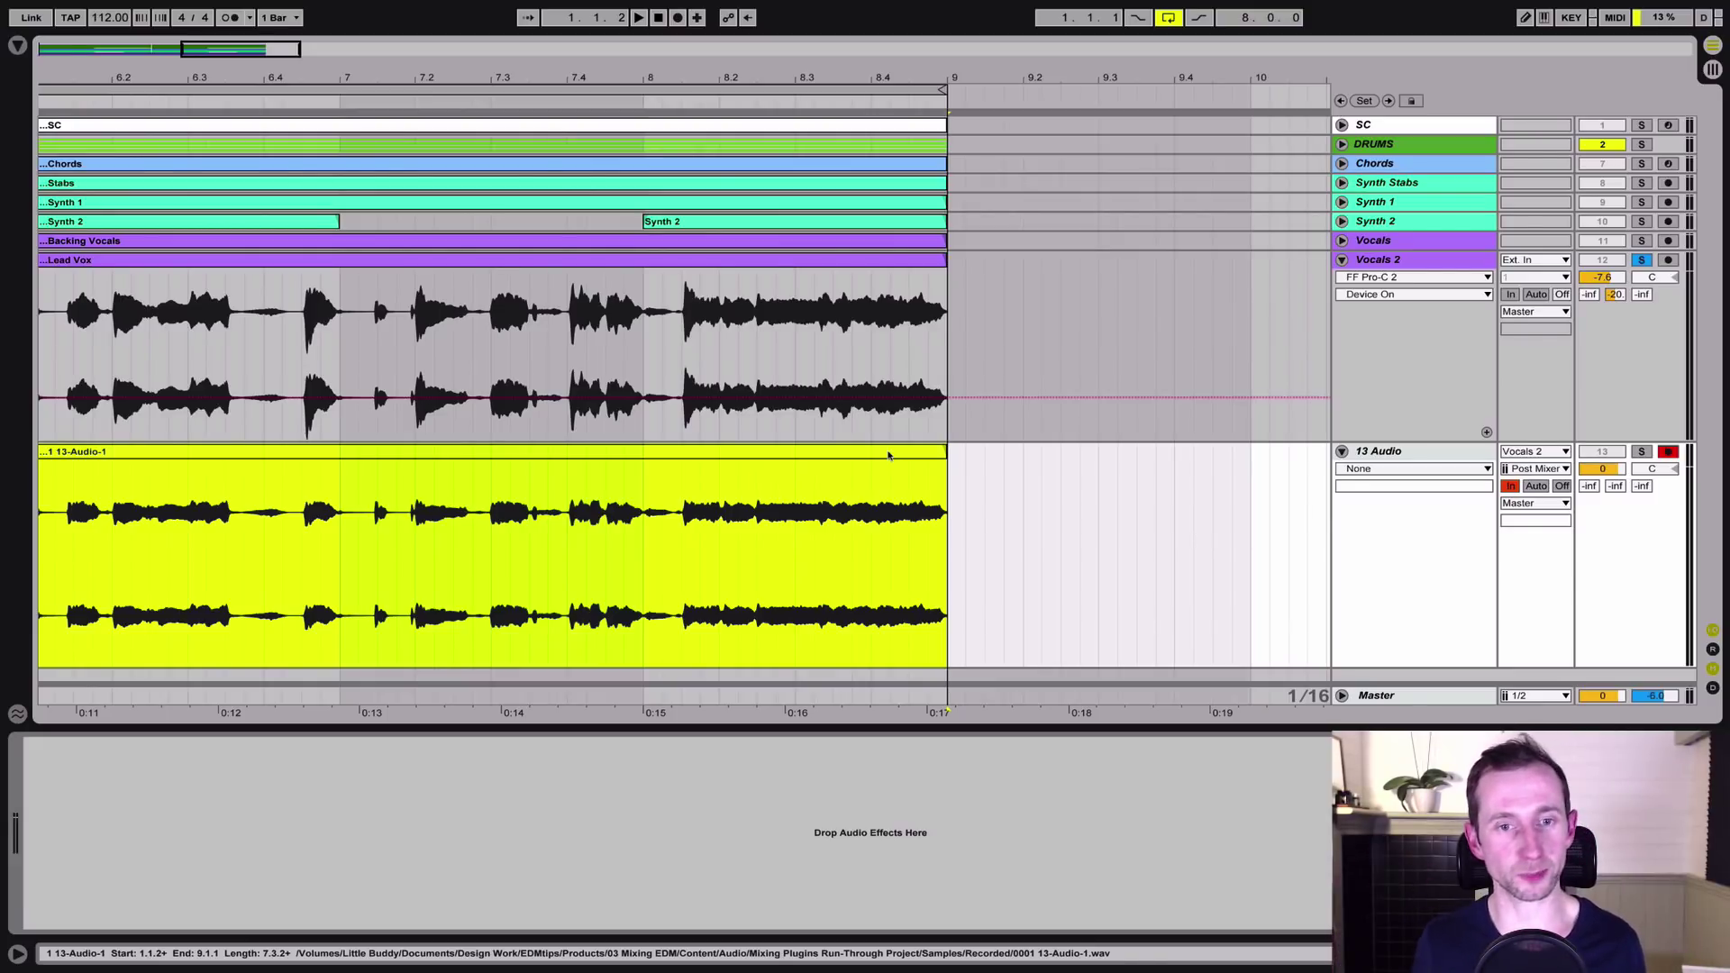
double_click(888, 453)
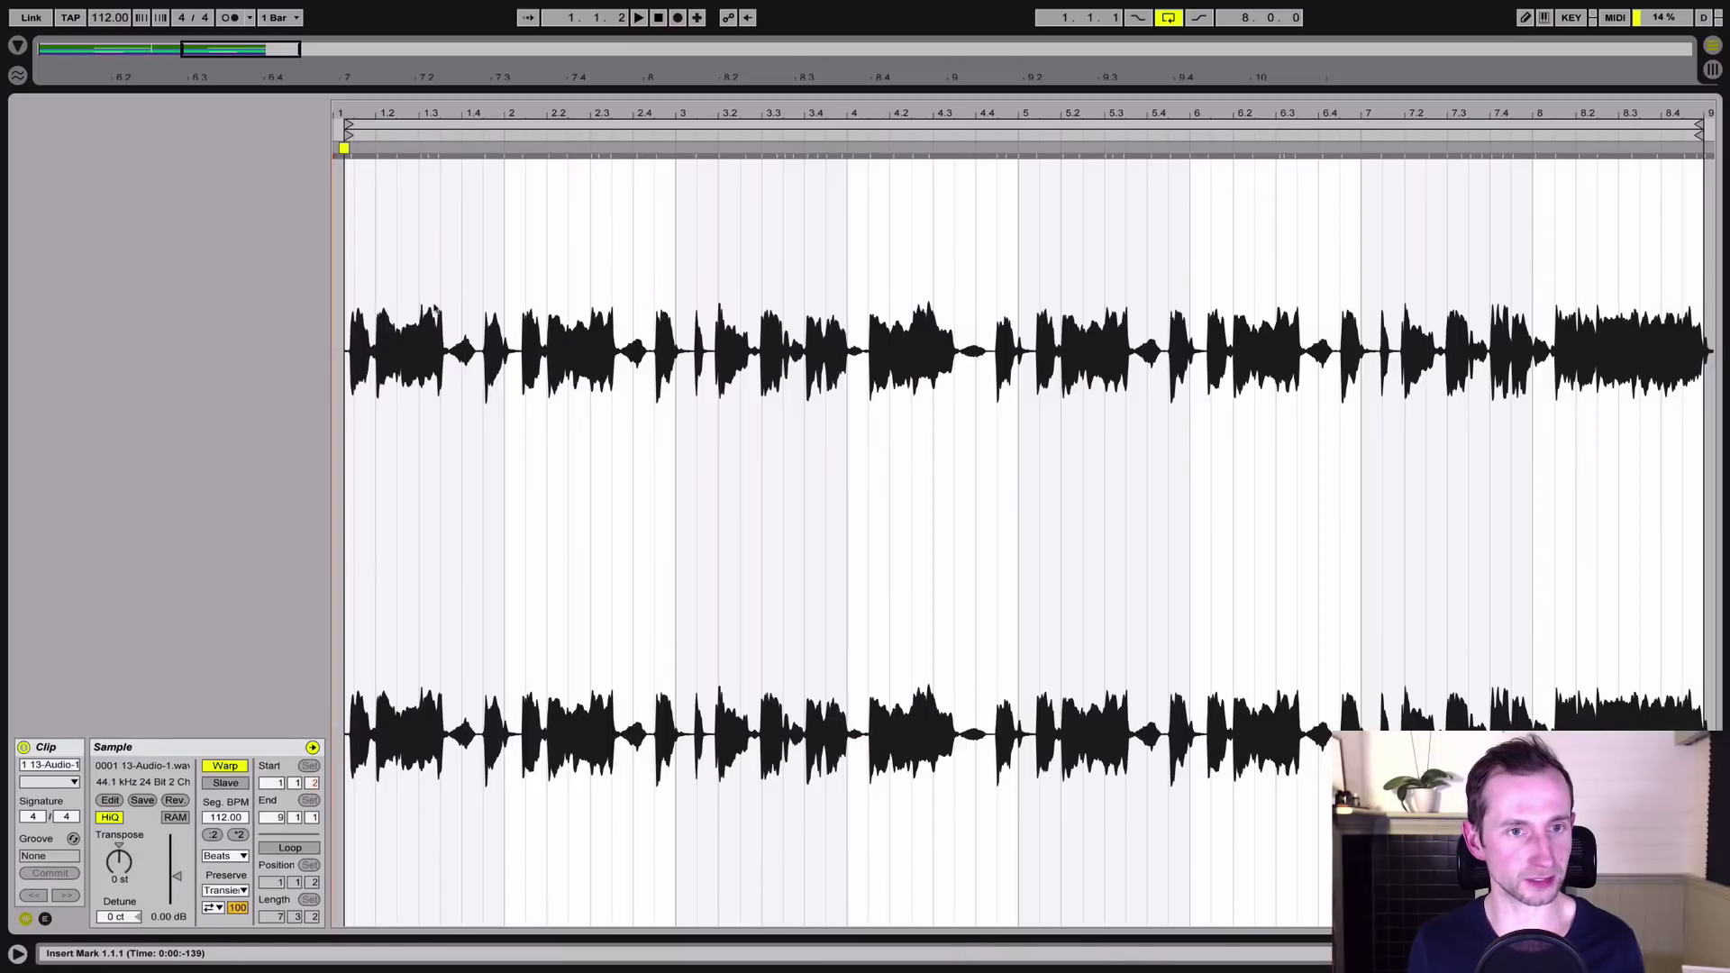
left_click_drag(551, 87, 561, 547)
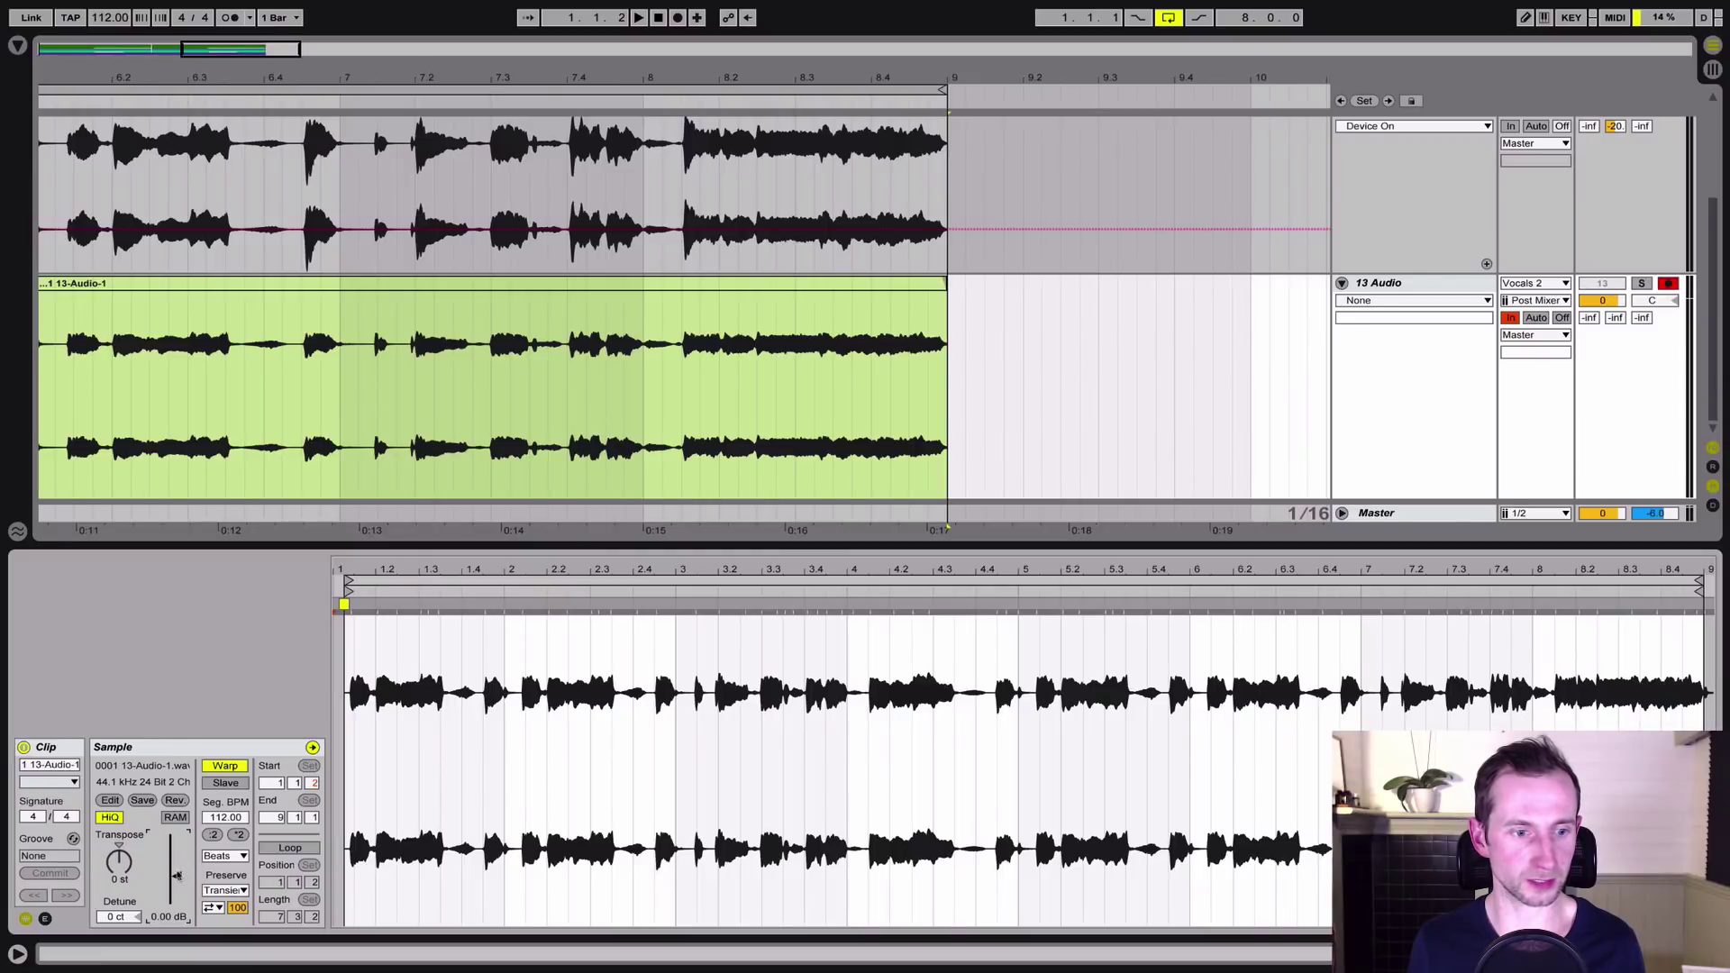
left_click_drag(177, 876, 178, 867)
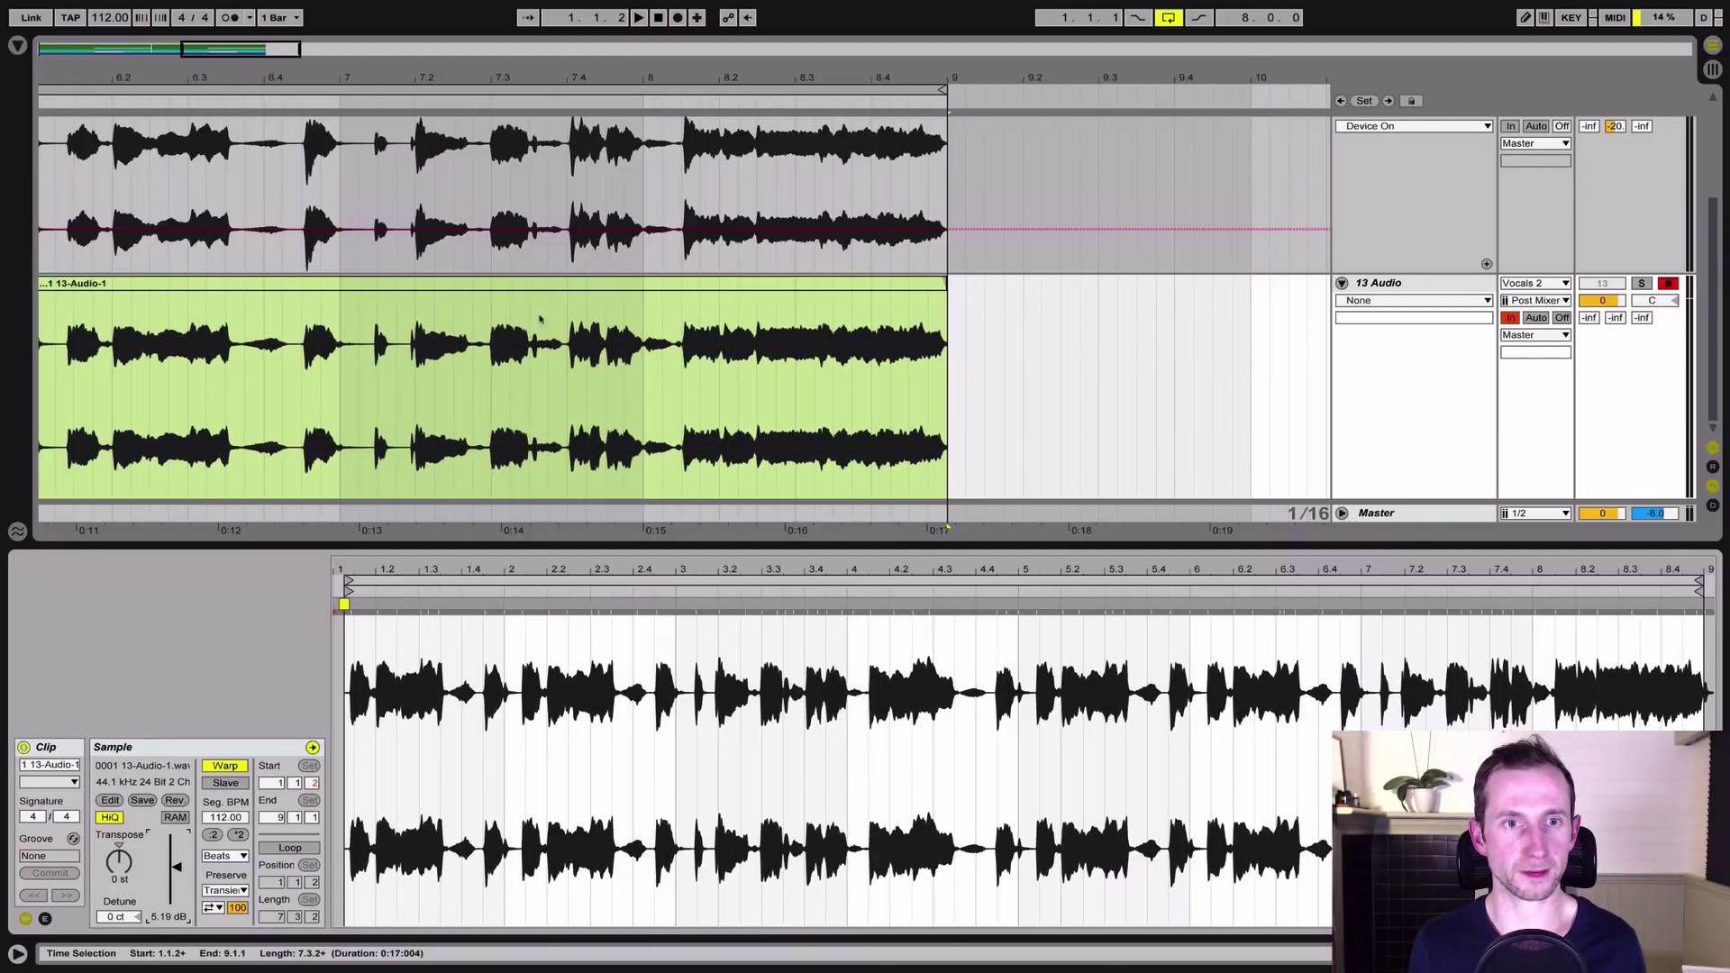
left_click_drag(695, 72, 695, 77)
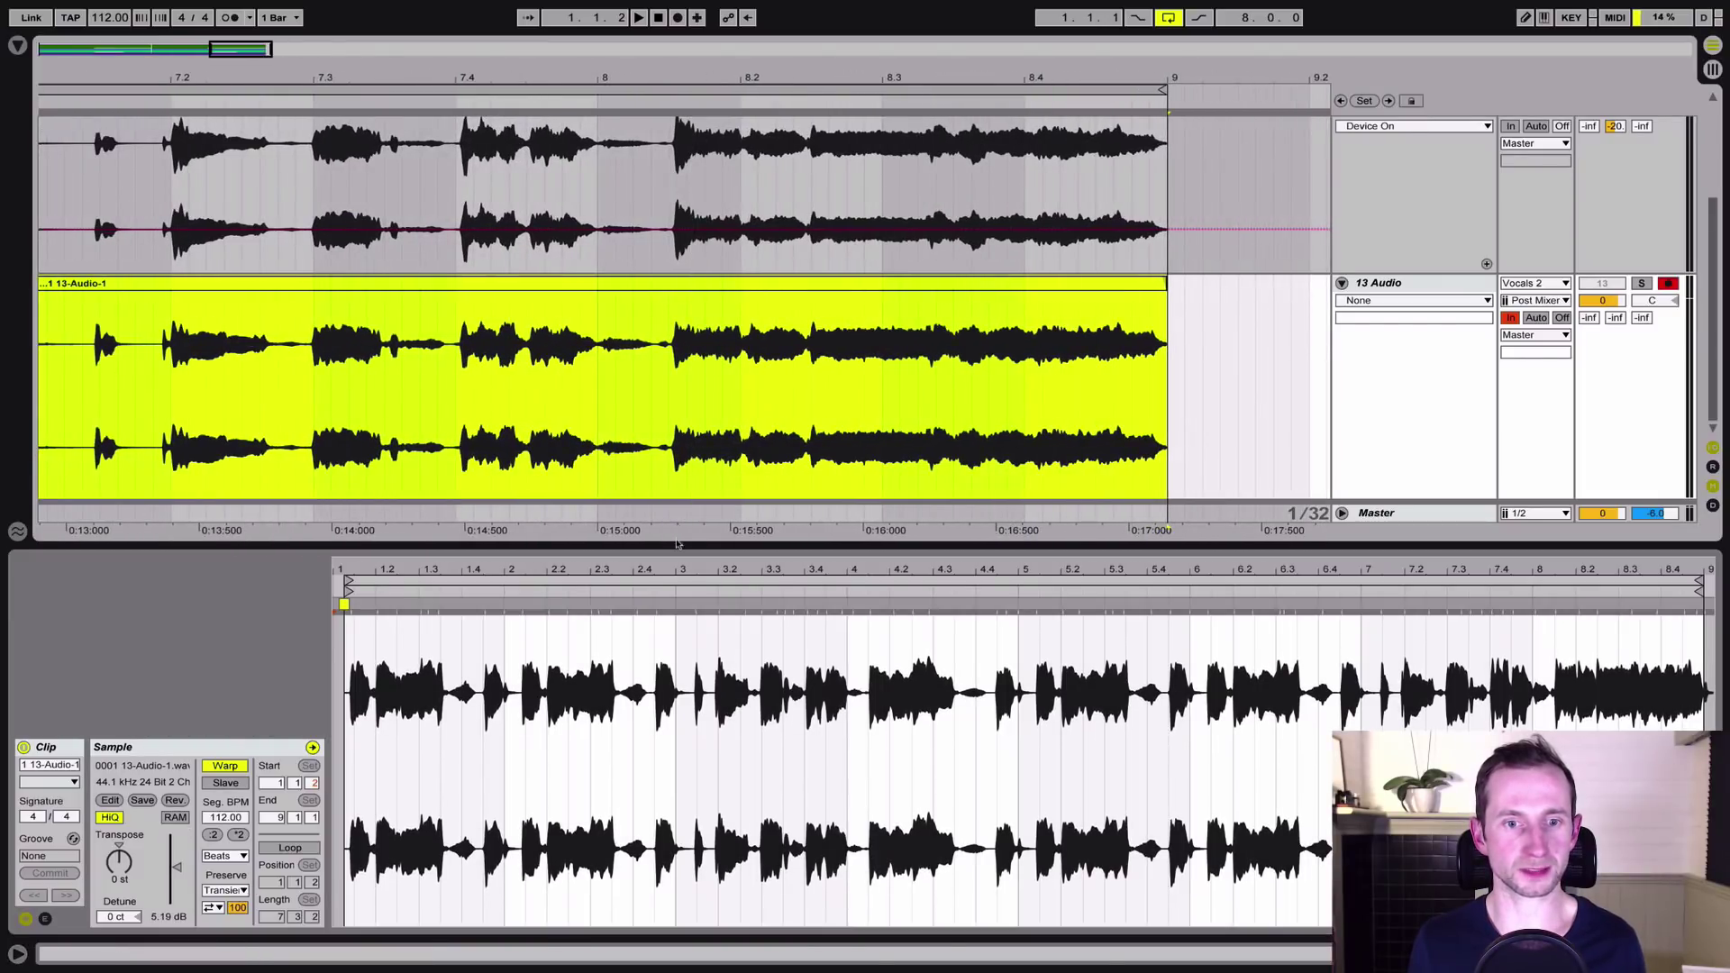
left_click_drag(675, 545, 675, 671)
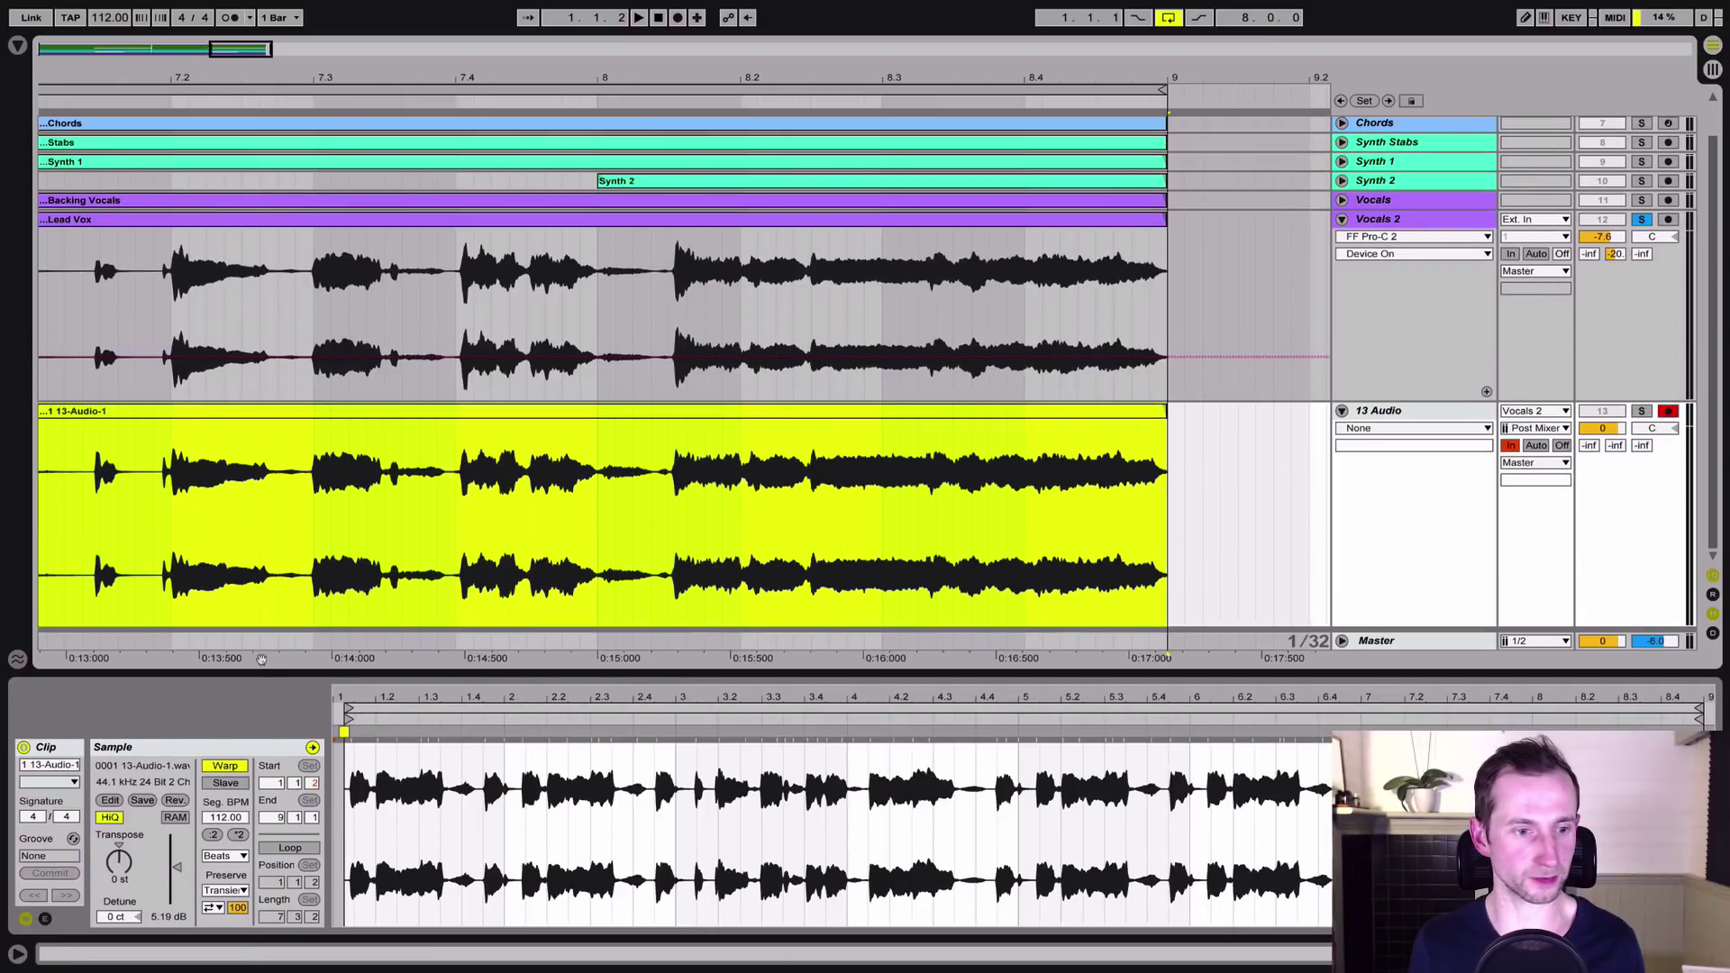
left_click_drag(177, 865, 177, 844)
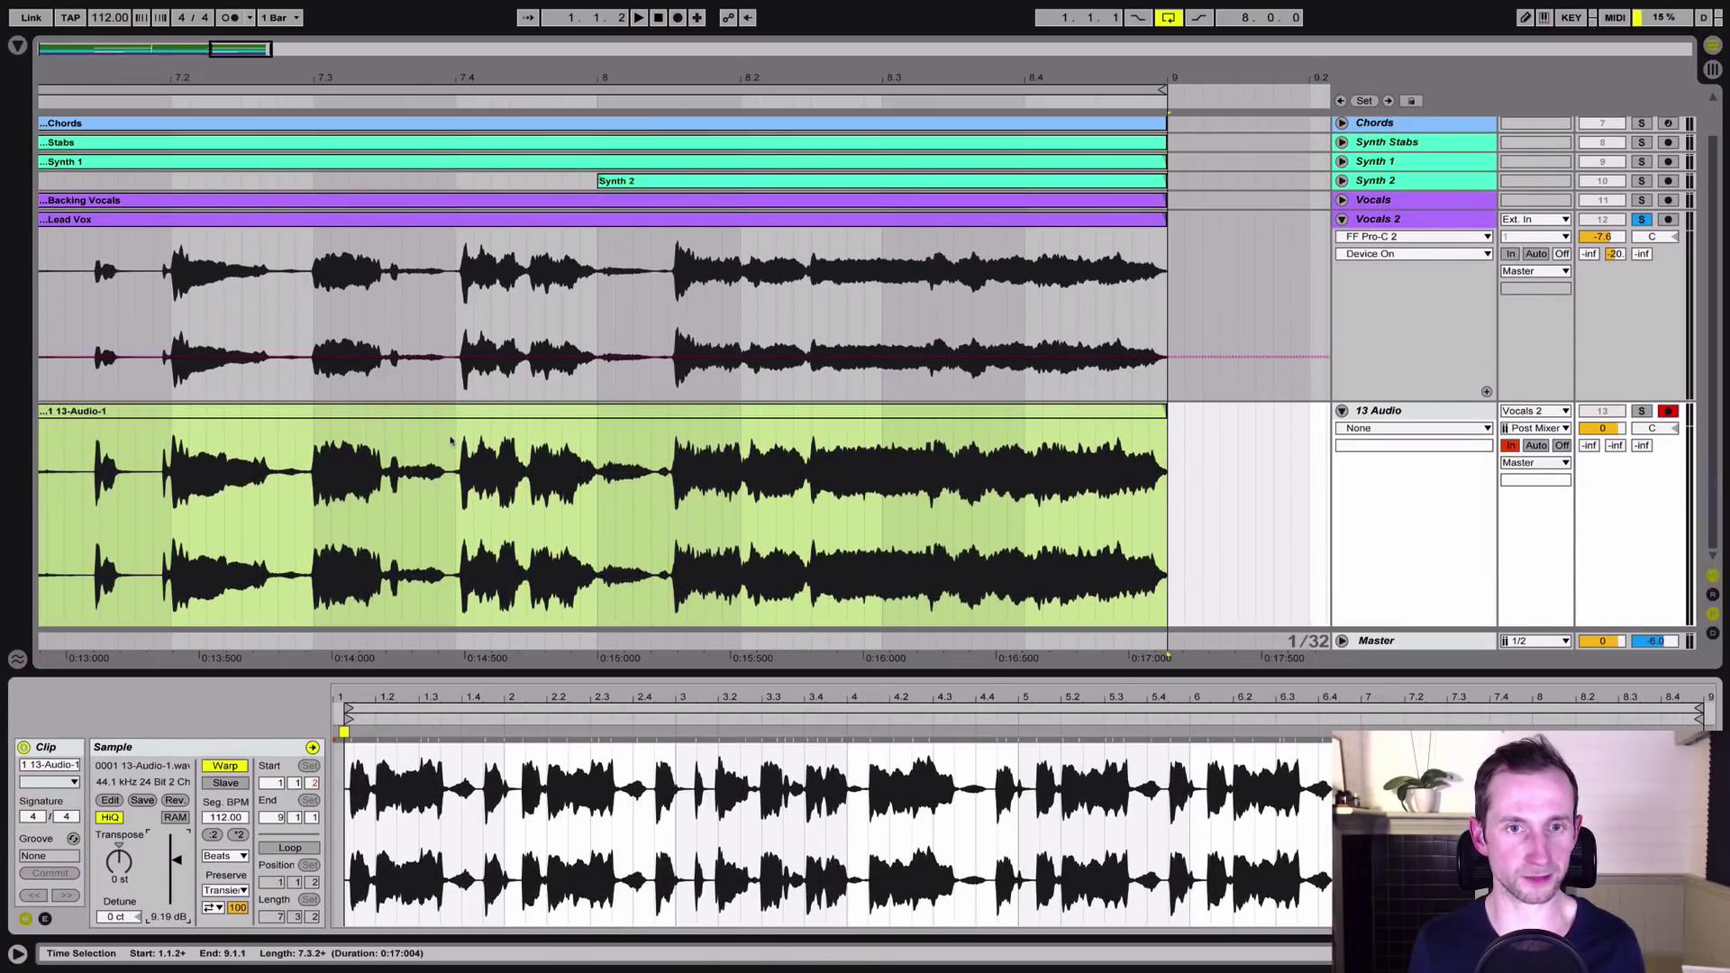
Set the Lead Vox clip's gain to 2.06 dB and audition it against the compressed recording.
left_click(553, 223)
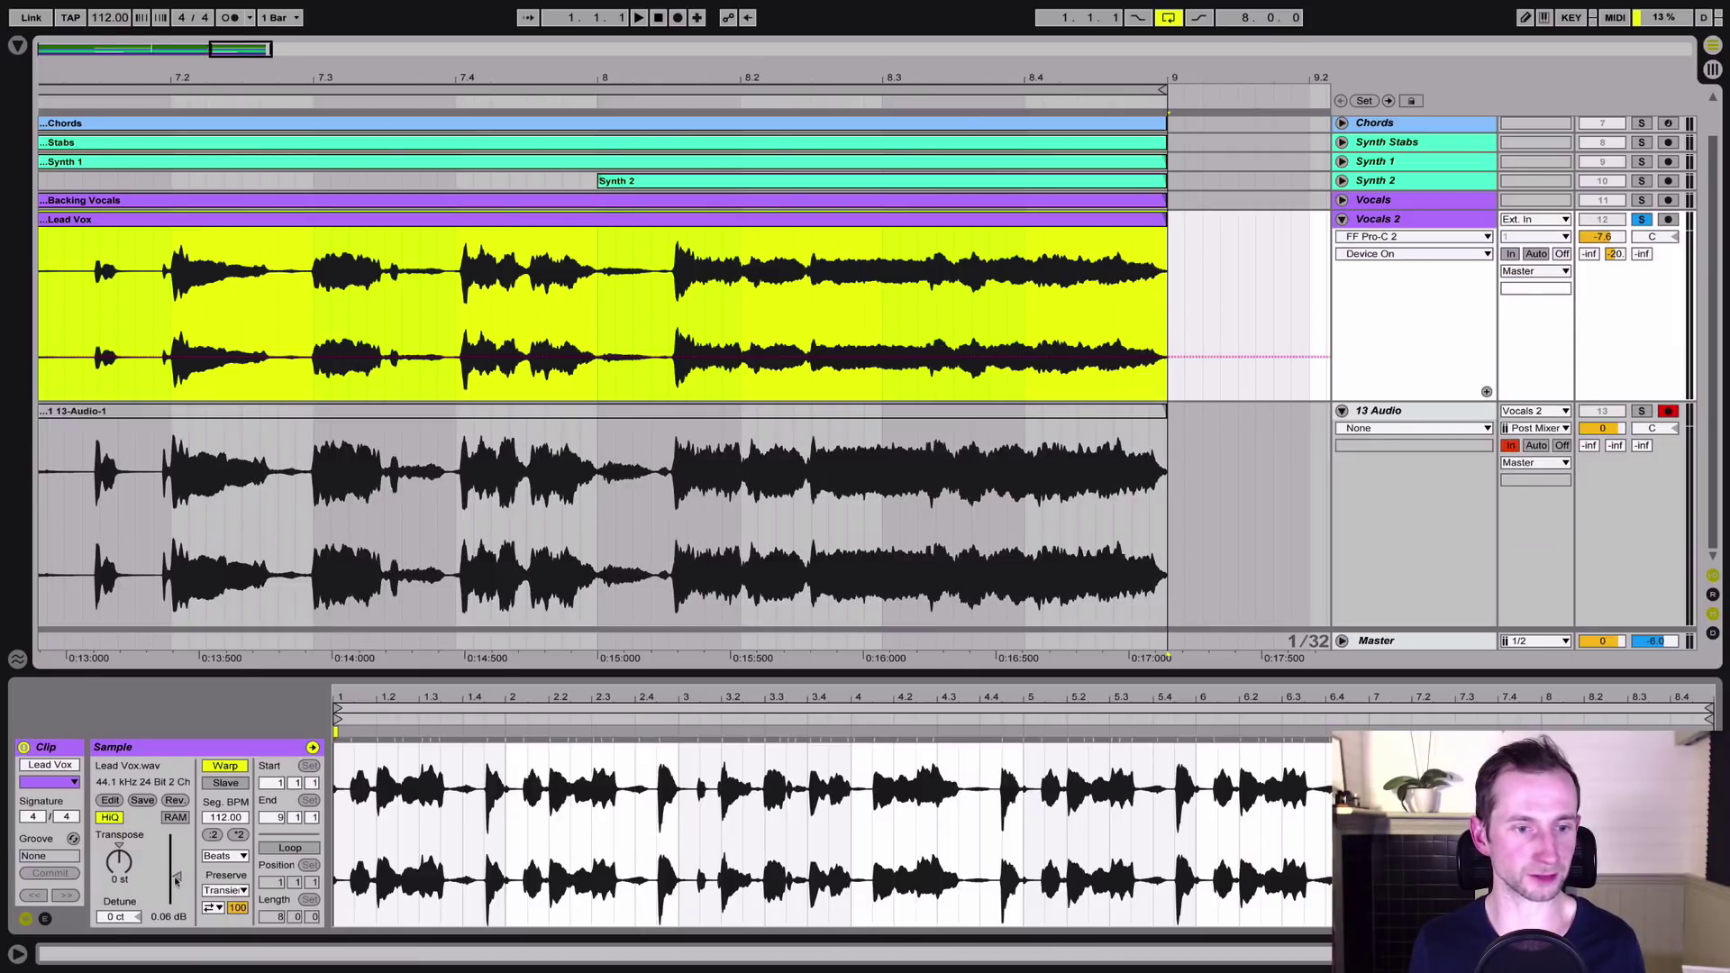
left_click_drag(177, 882, 177, 872)
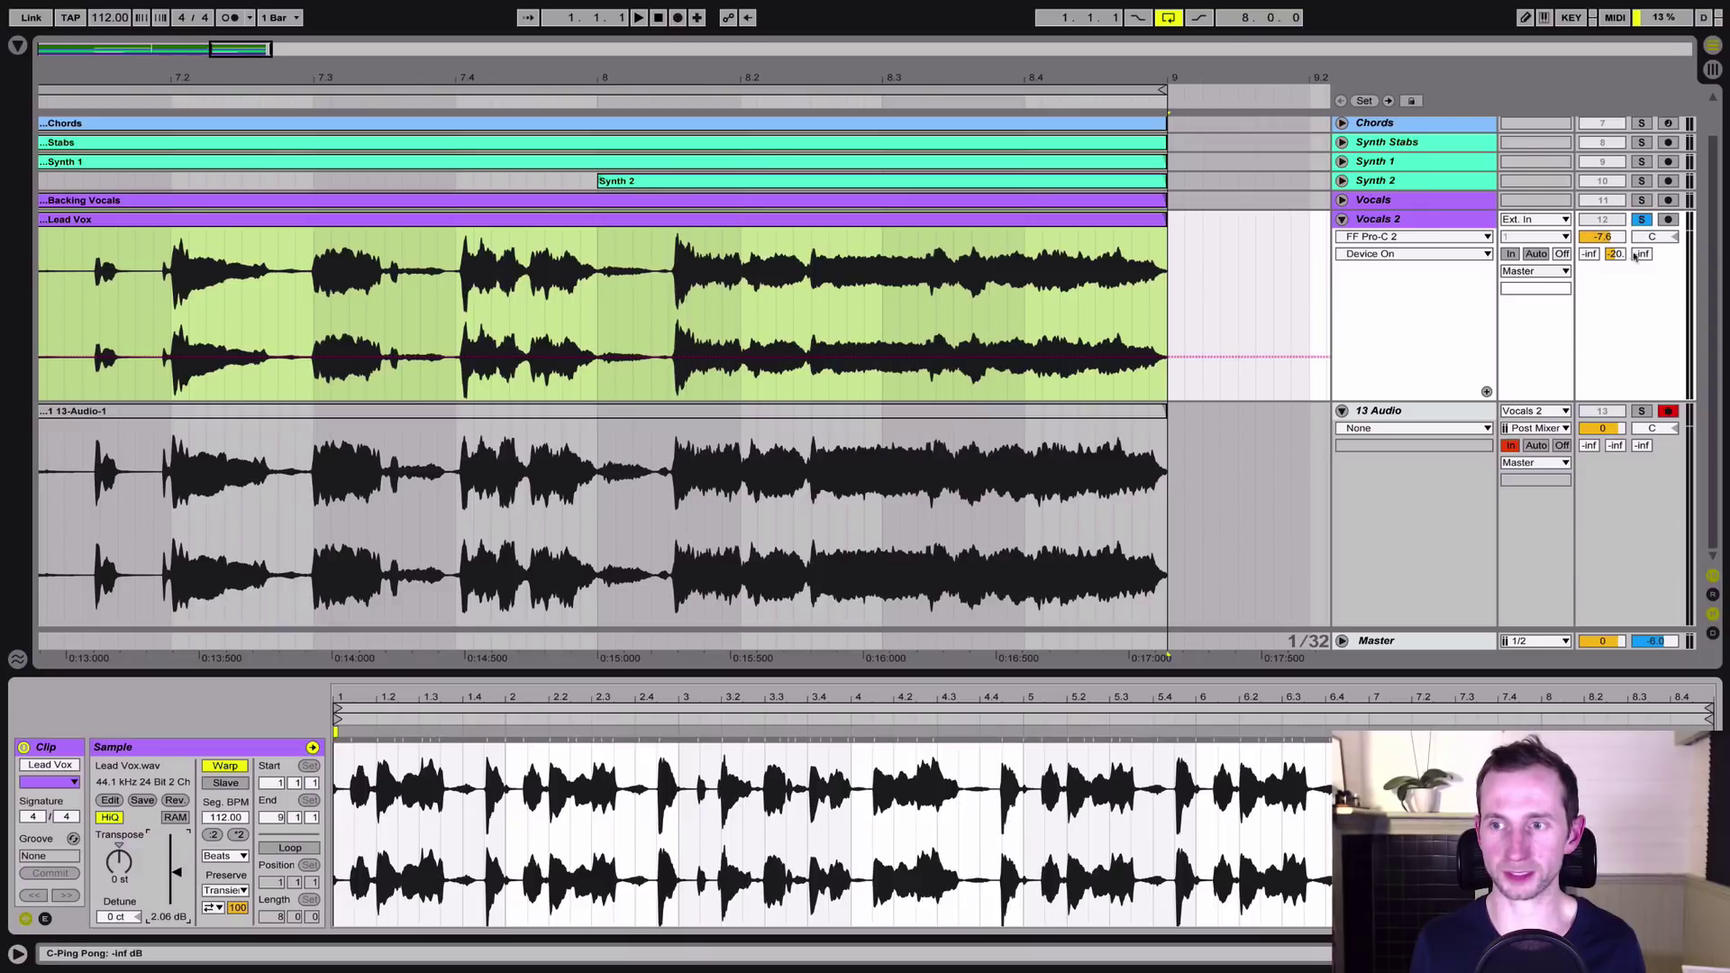
key("space")
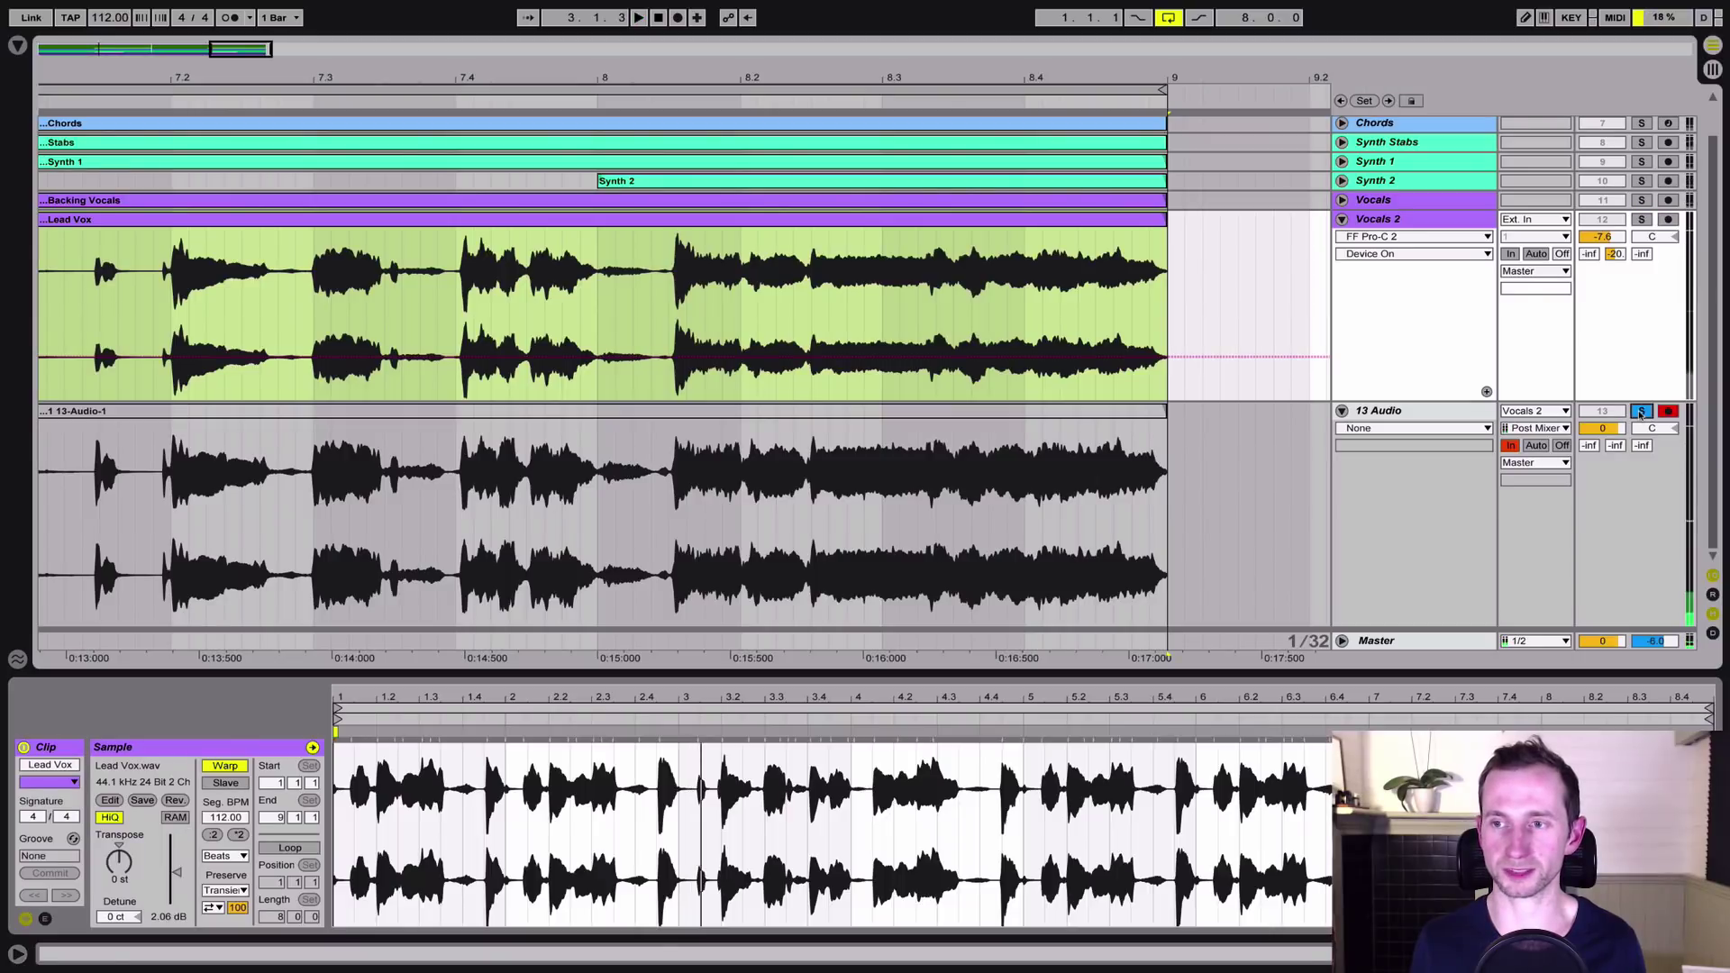
Audition the full mix with the compressed lead vocal, then stop playback.
scroll(1074, 375, "down", 5)
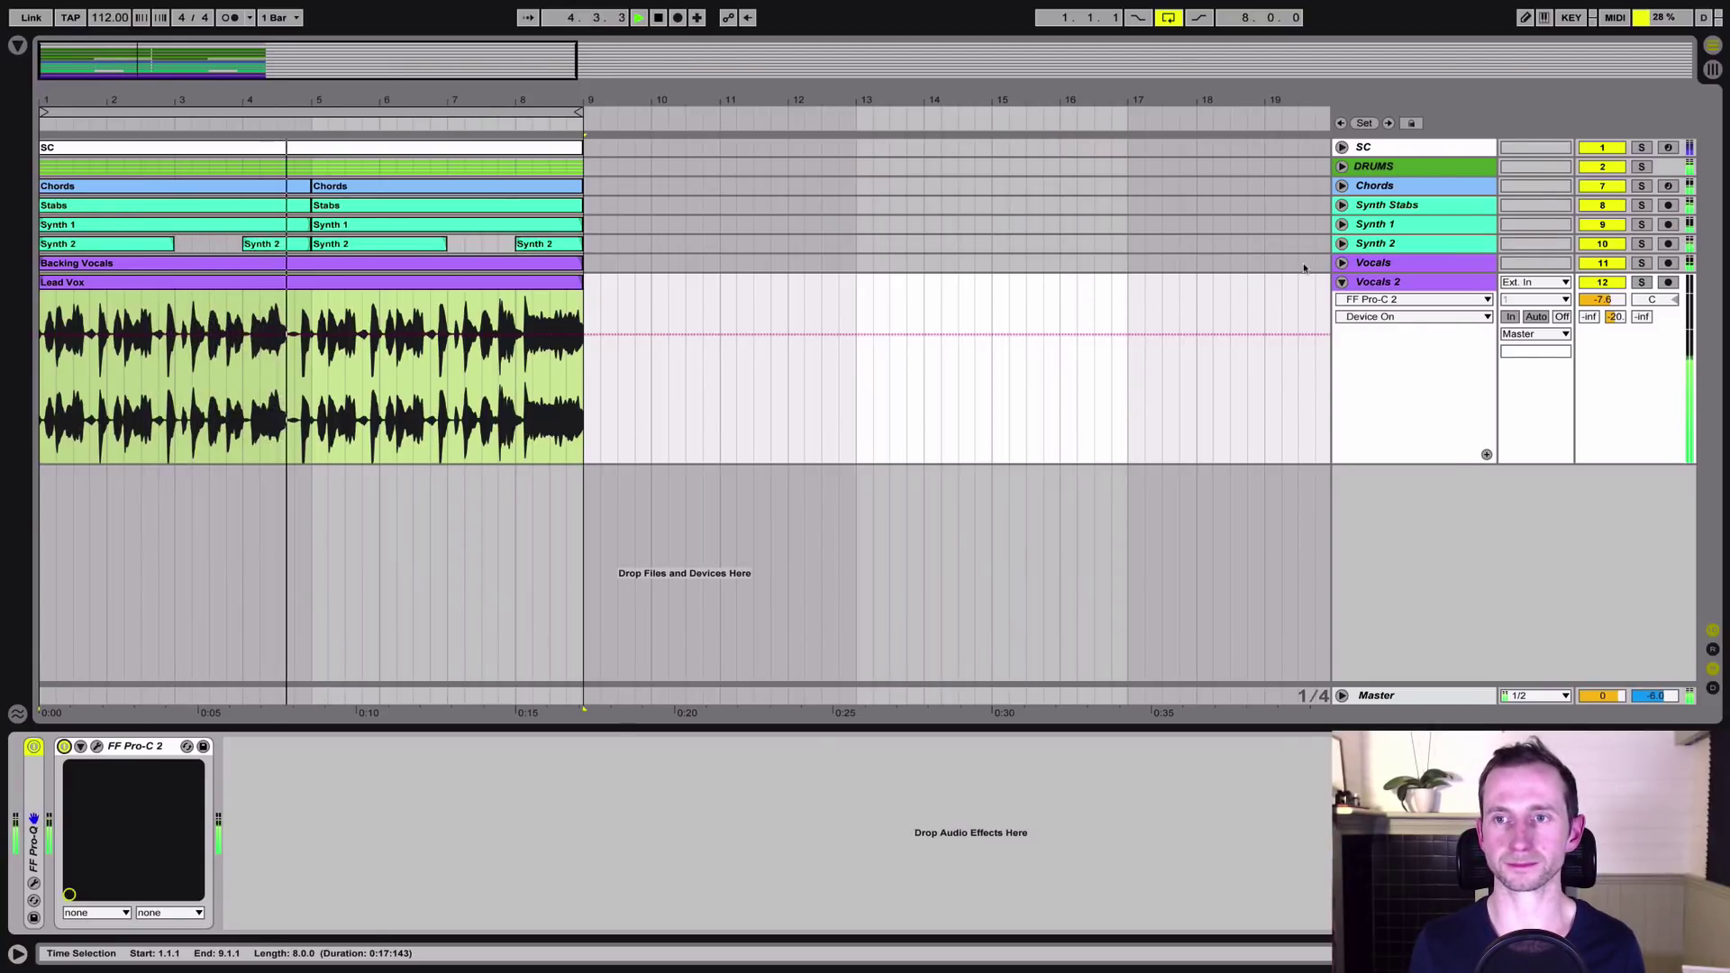
key("space")
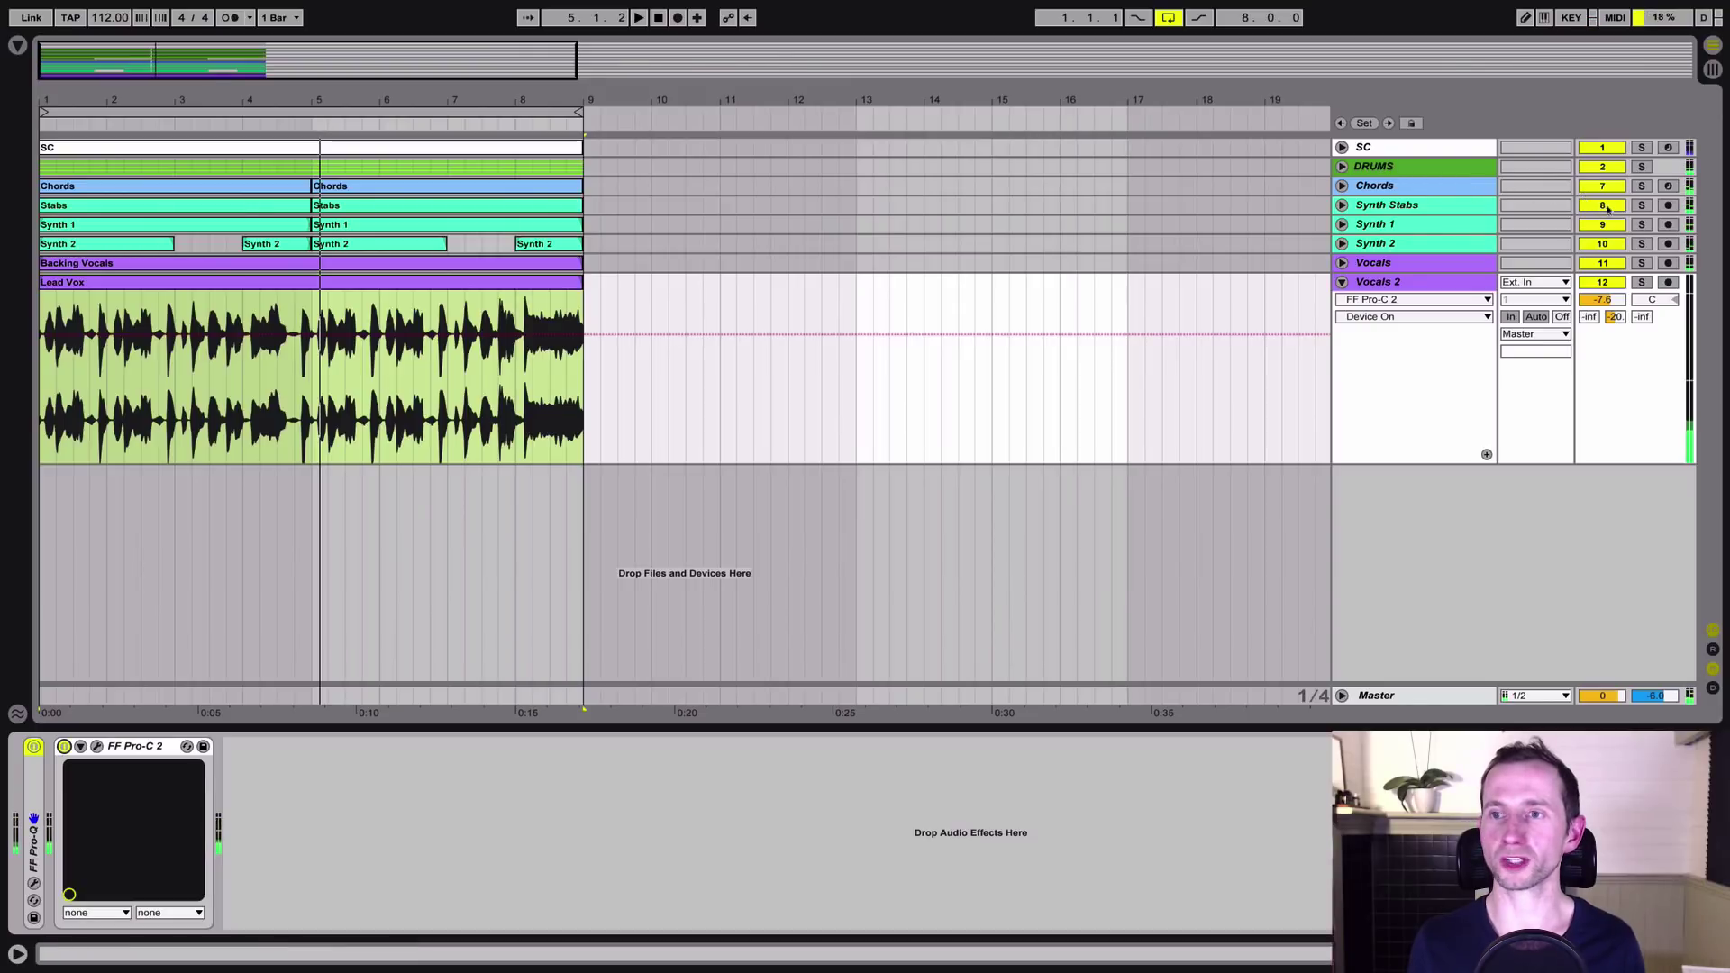
Solo the Synth Stabs track, audition it and display its device chain.
left_click(1641, 205)
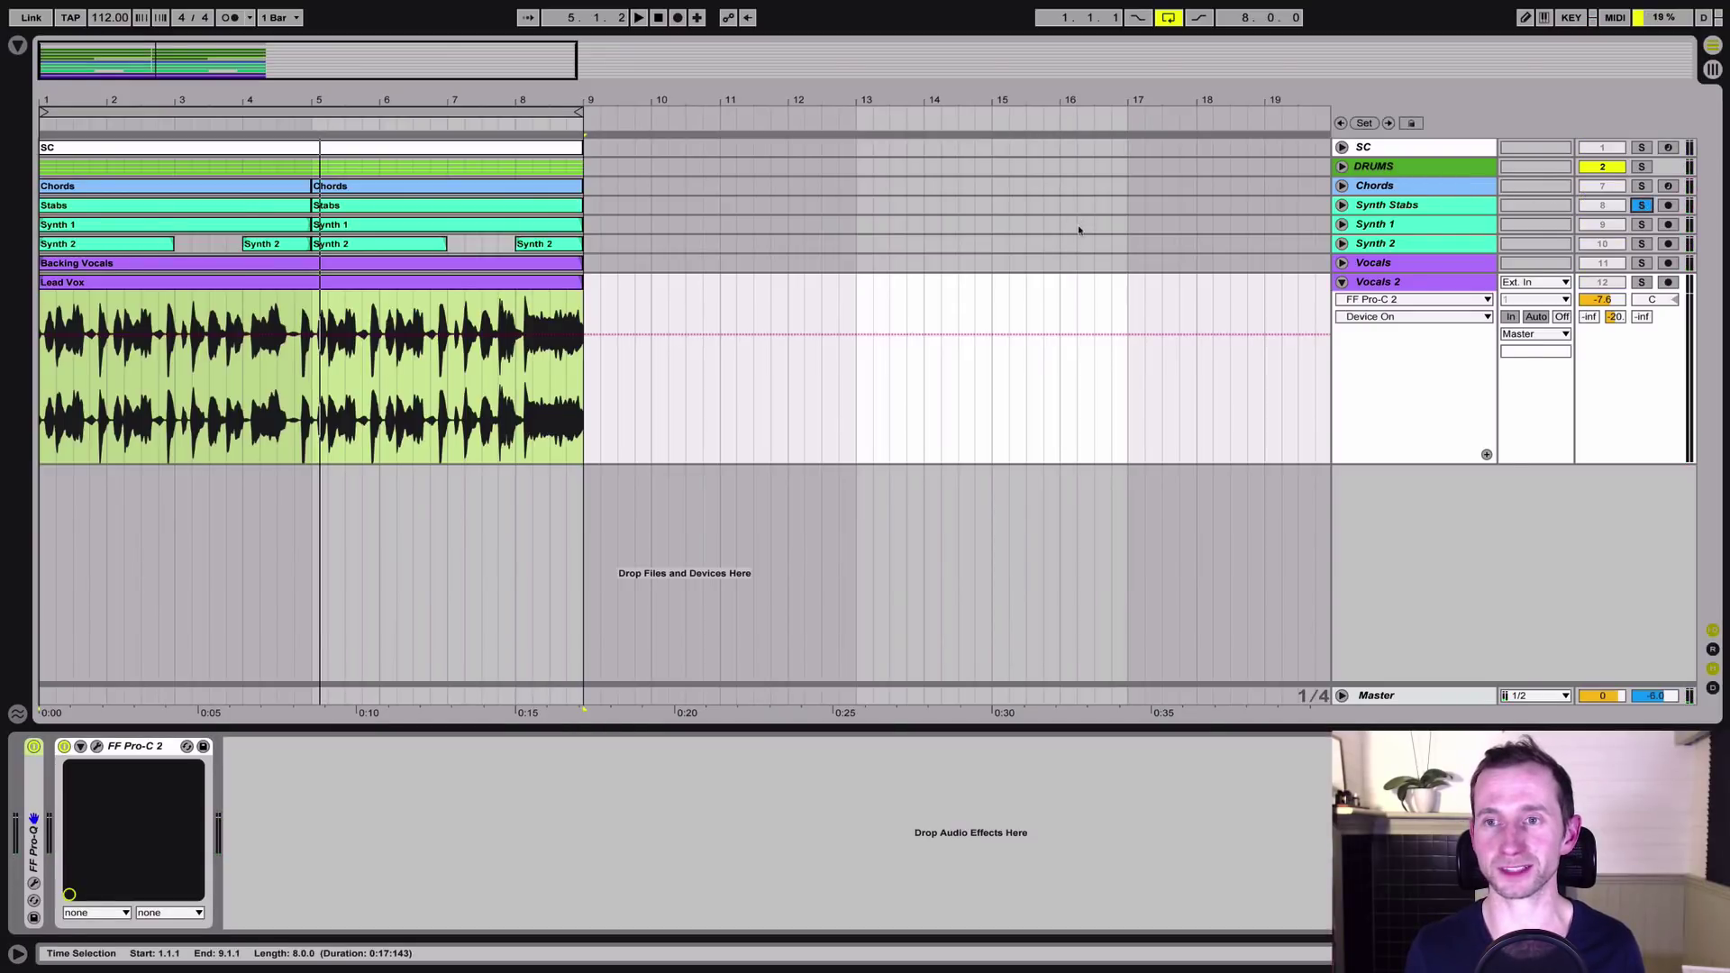
key("space")
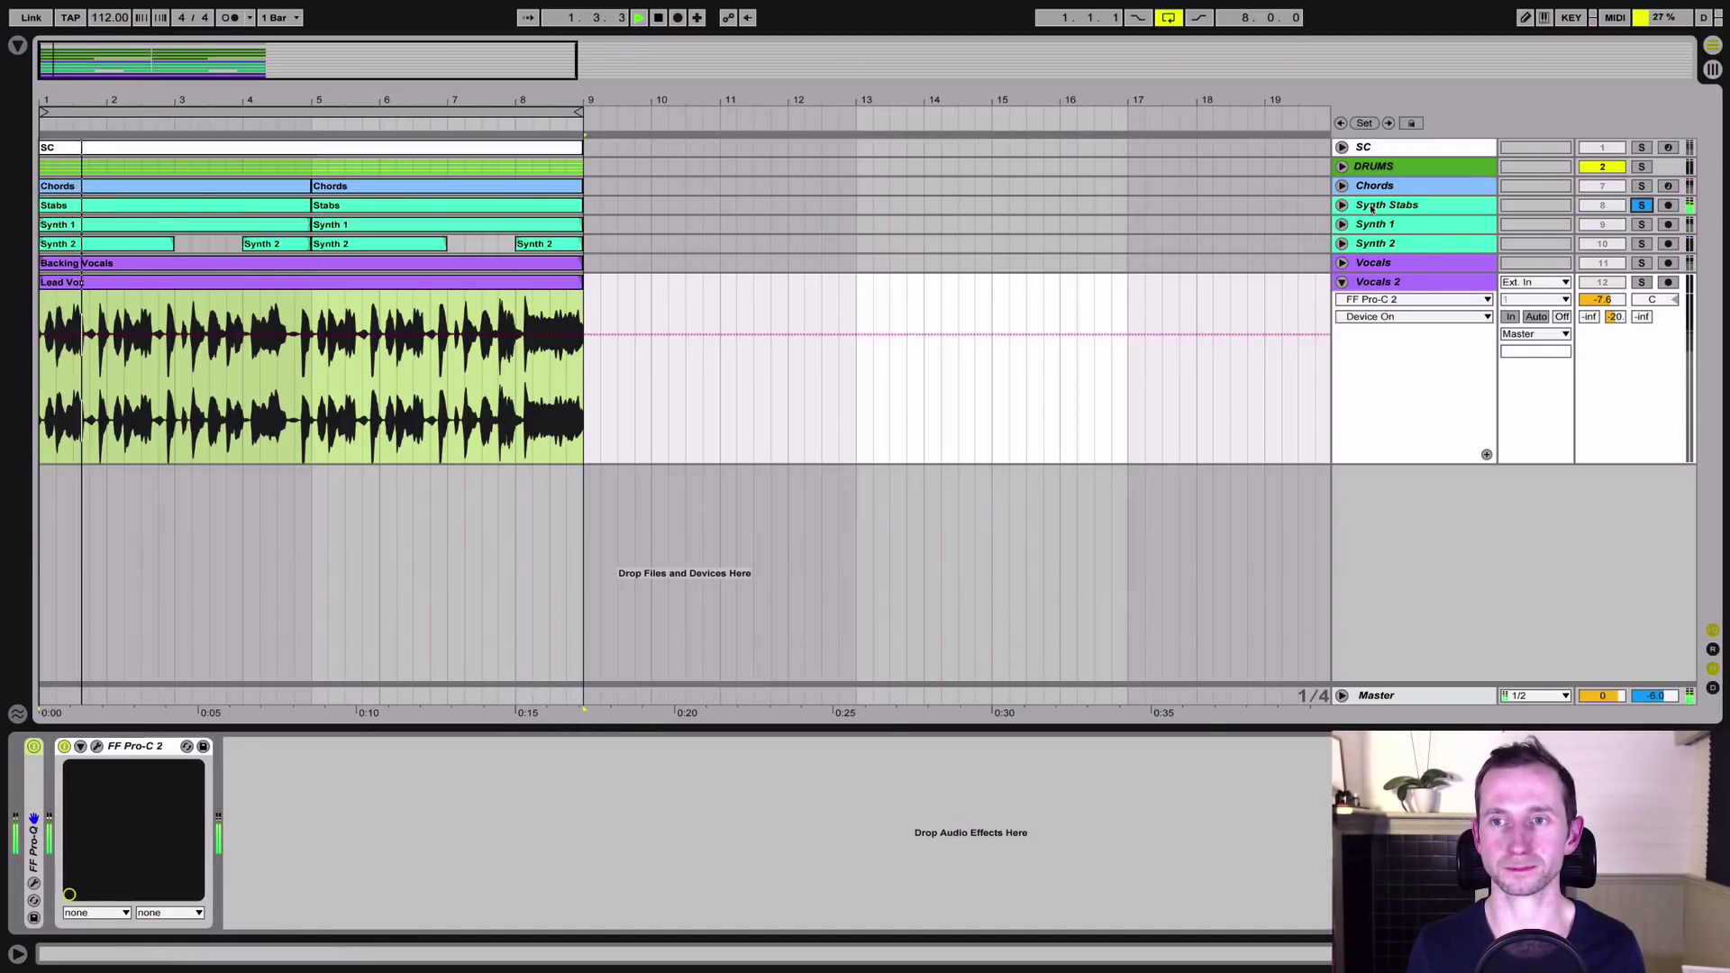
left_click(1428, 207)
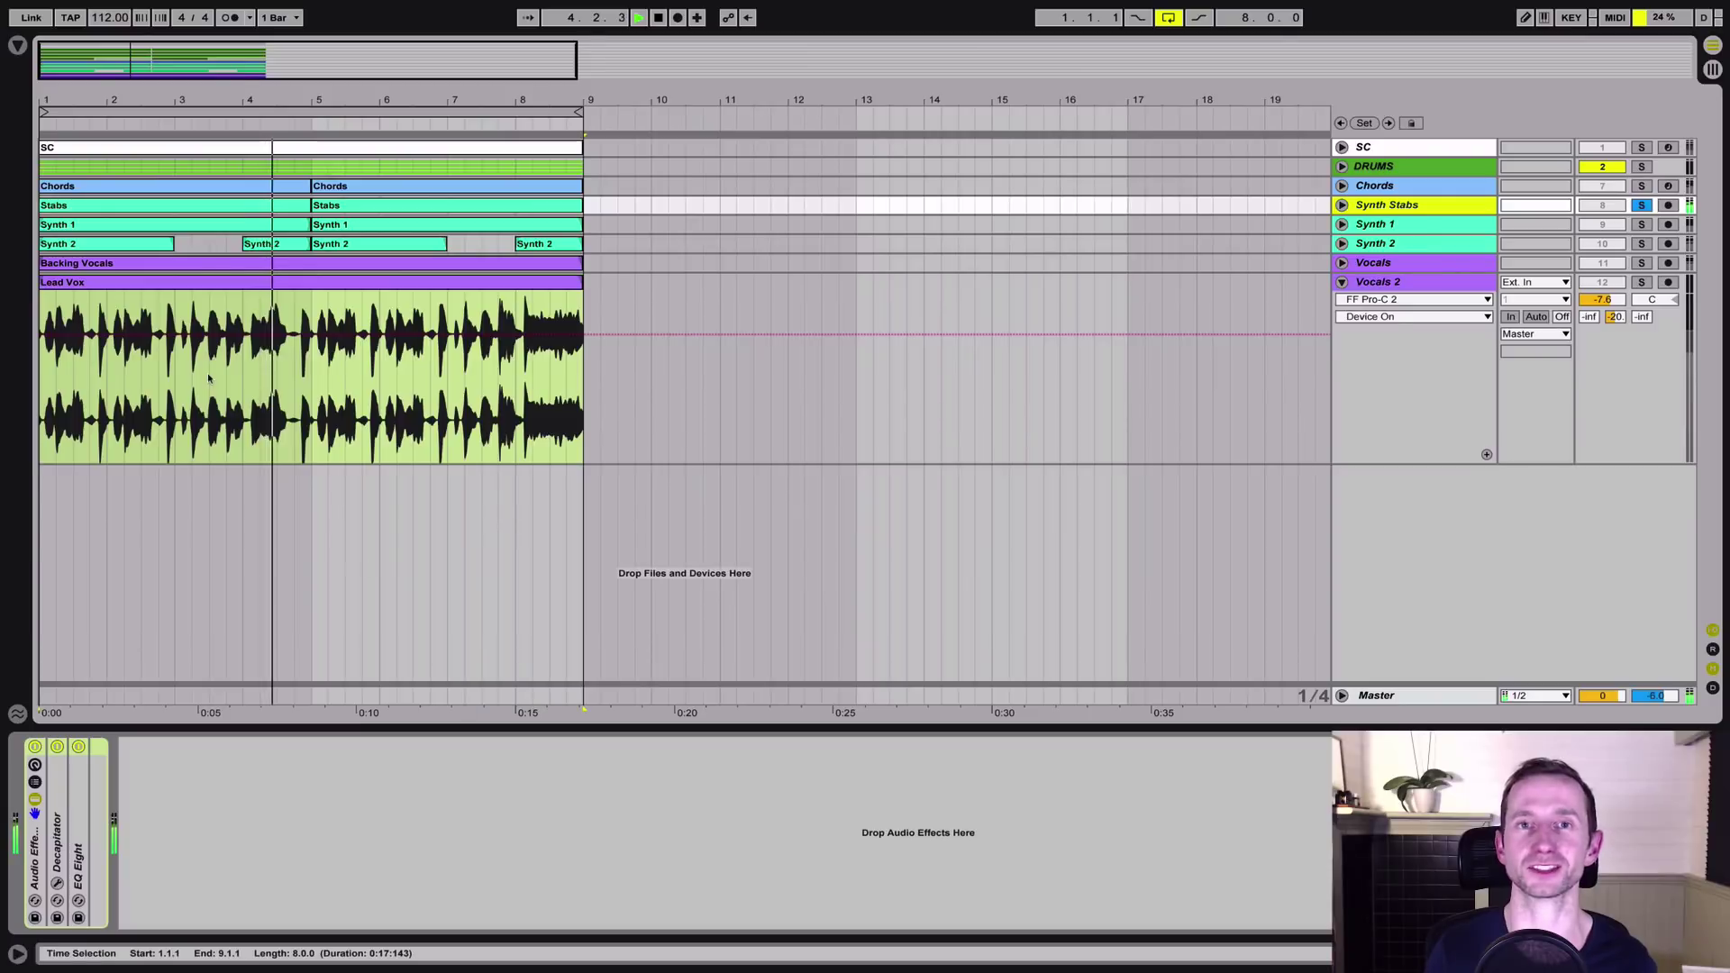
Add the FF Pro-C 2 compressor after EQ Eight on Synth Stabs, then hide the browser.
left_click(17, 45)
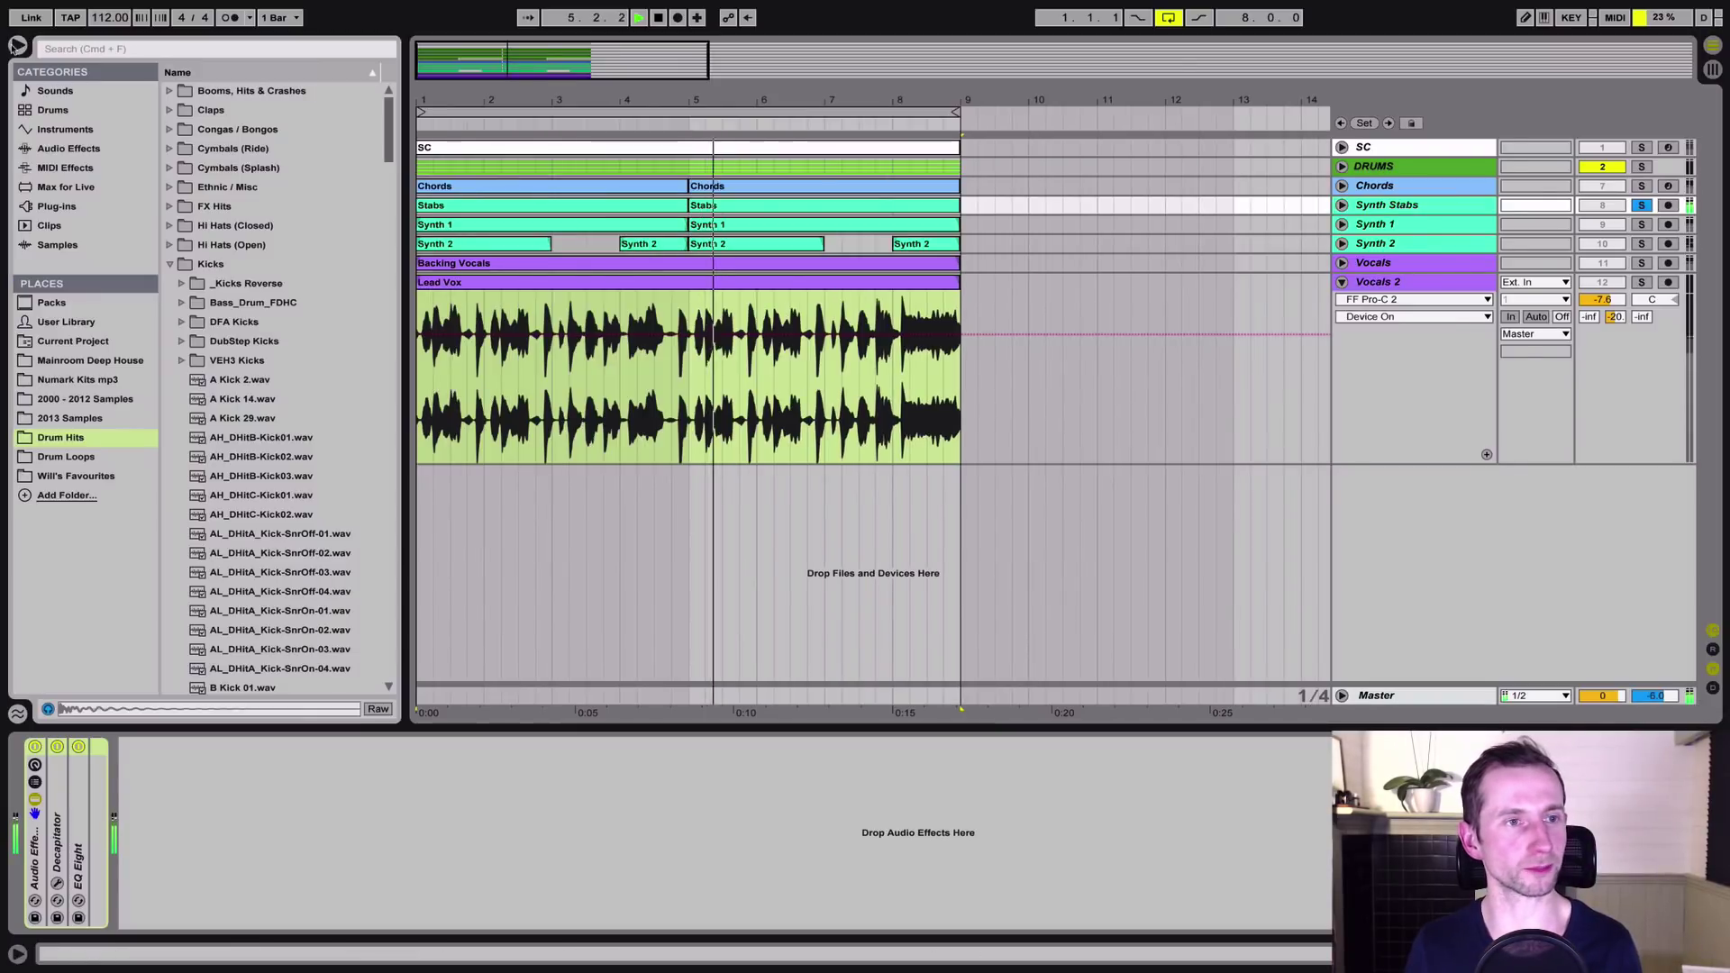
left_click(64, 207)
left_click_drag(232, 208, 255, 810)
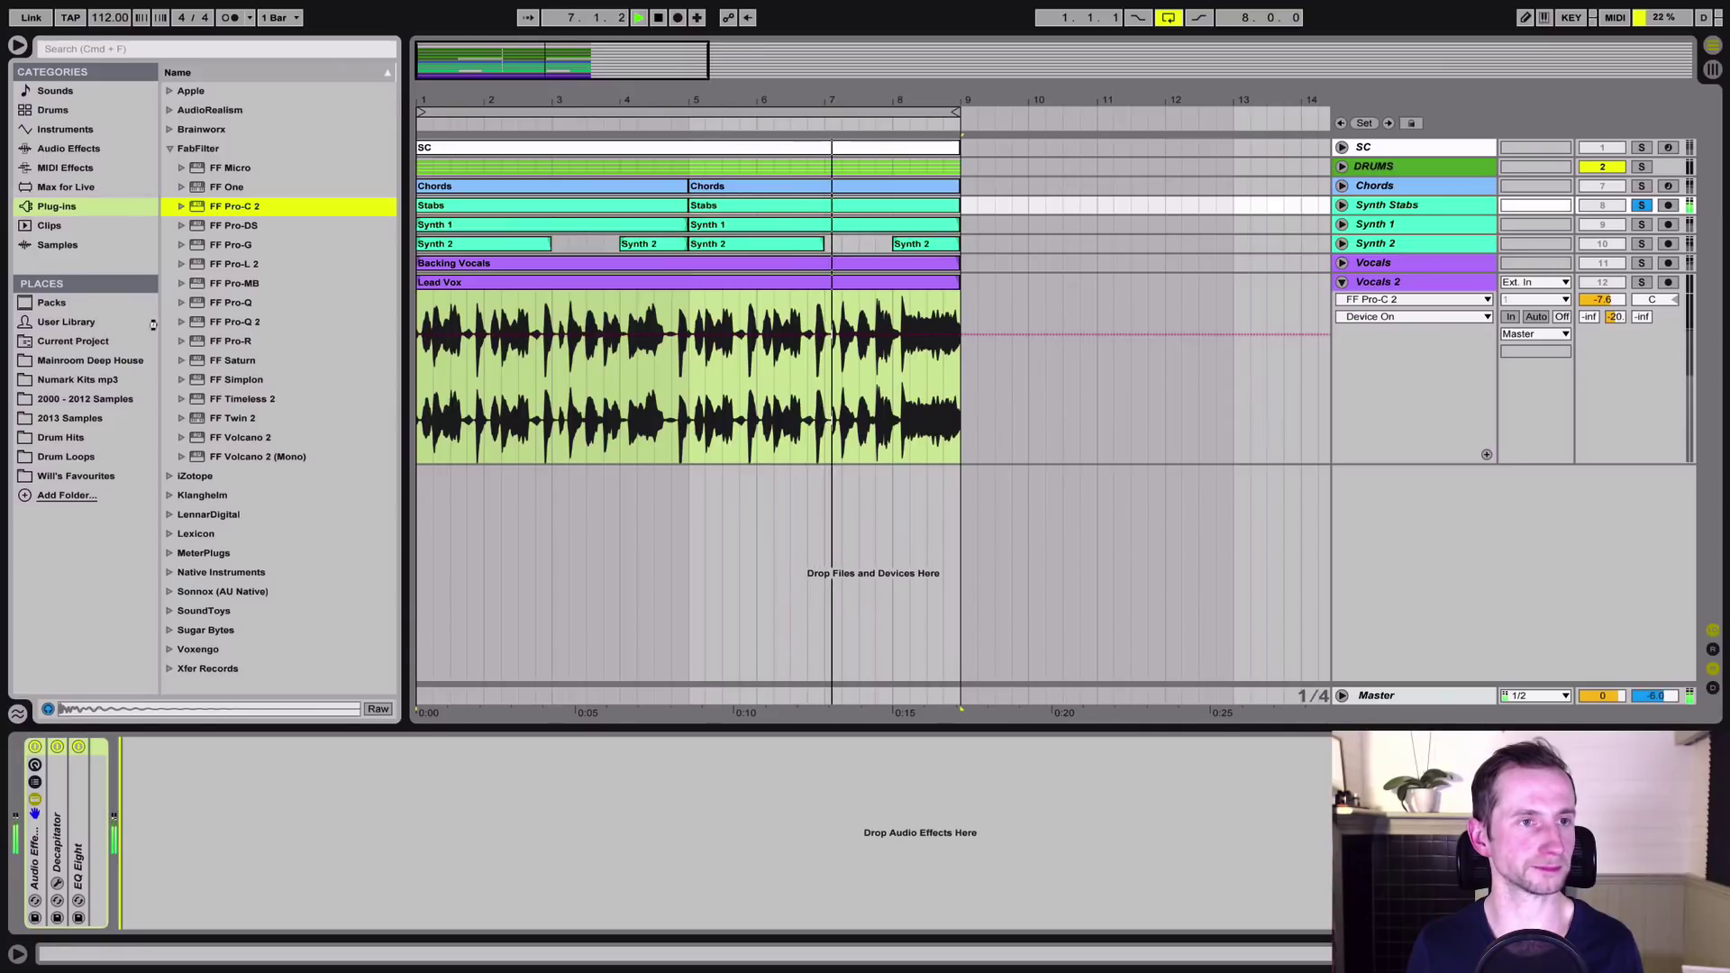
key("super+alt+b")
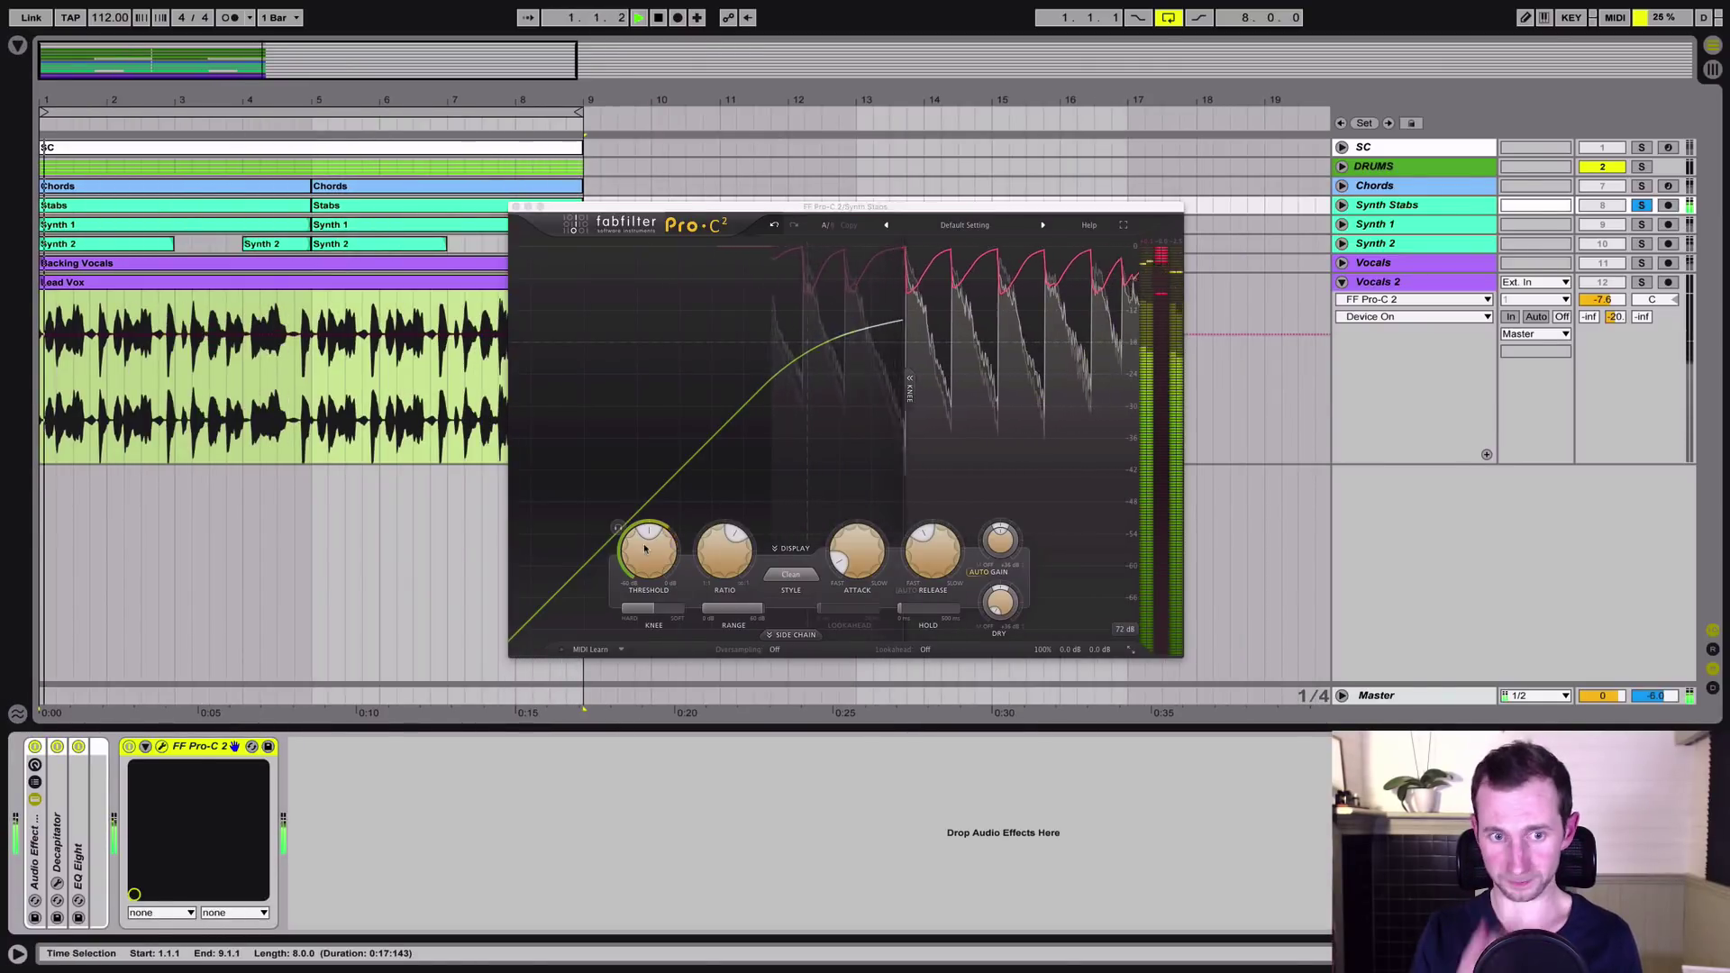
Set the stabs' compressor to a 100:1 ratio and about -24 dB threshold, with a very fast attack and a shorter release.
mouse_move(645, 547)
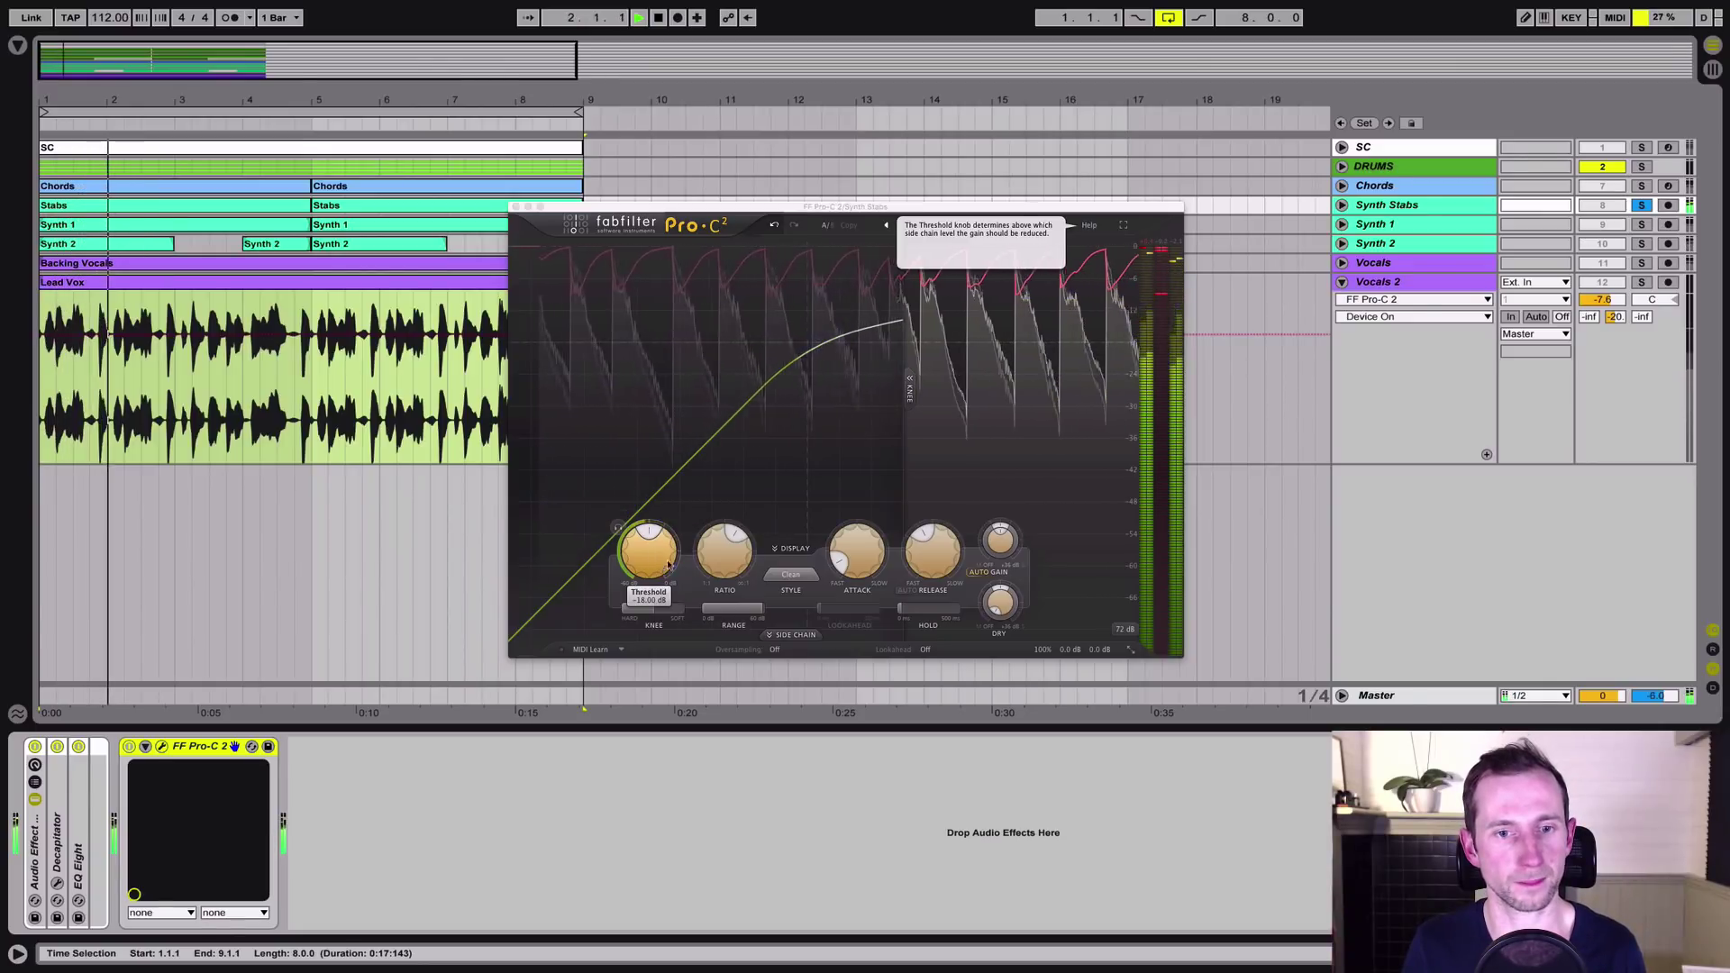
left_click_drag(725, 552, 713, 485)
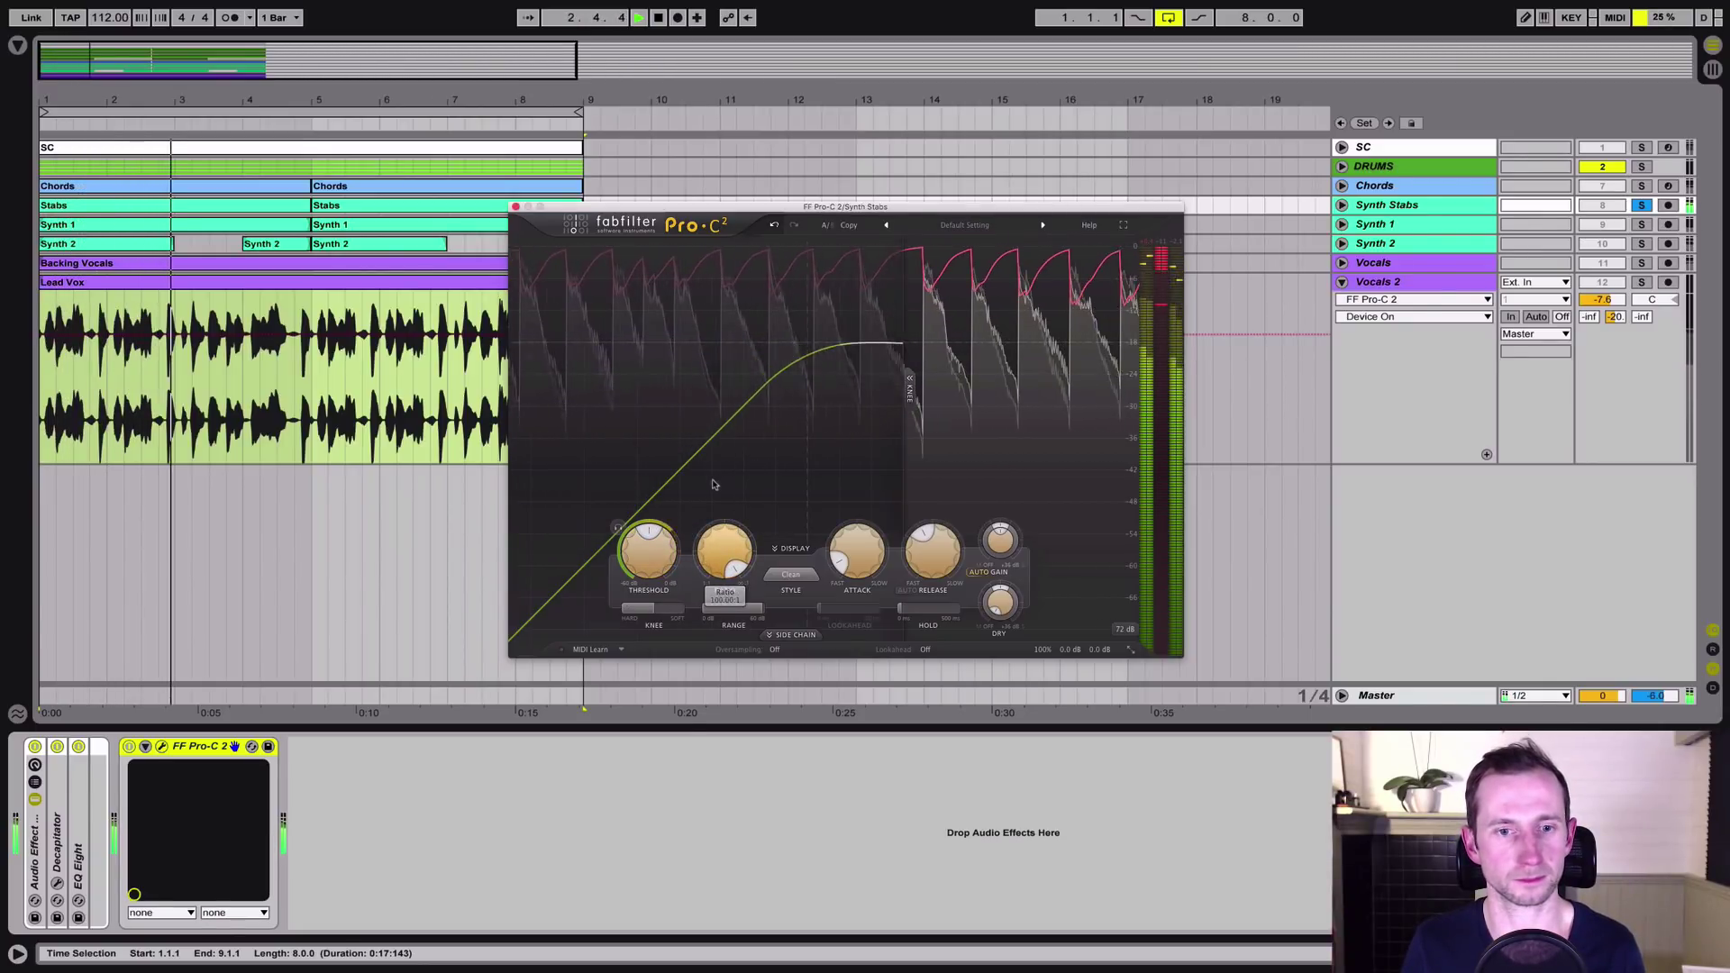
mouse_move(654, 553)
left_click_drag(654, 570, 655, 574)
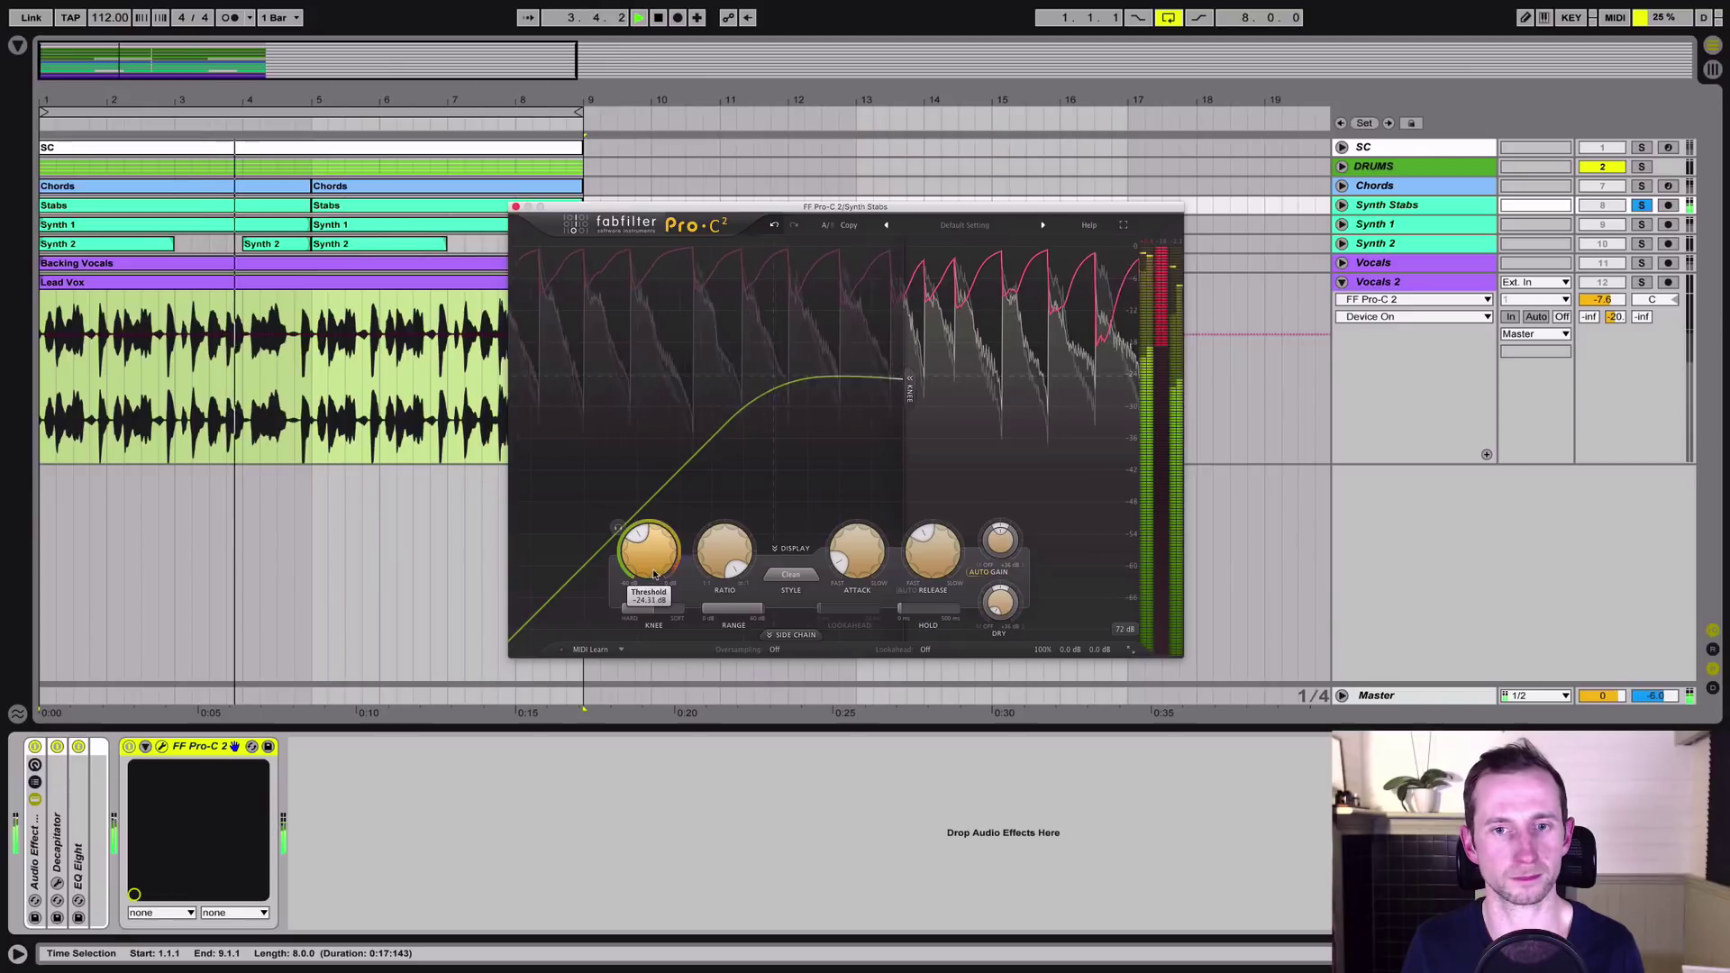
mouse_move(861, 570)
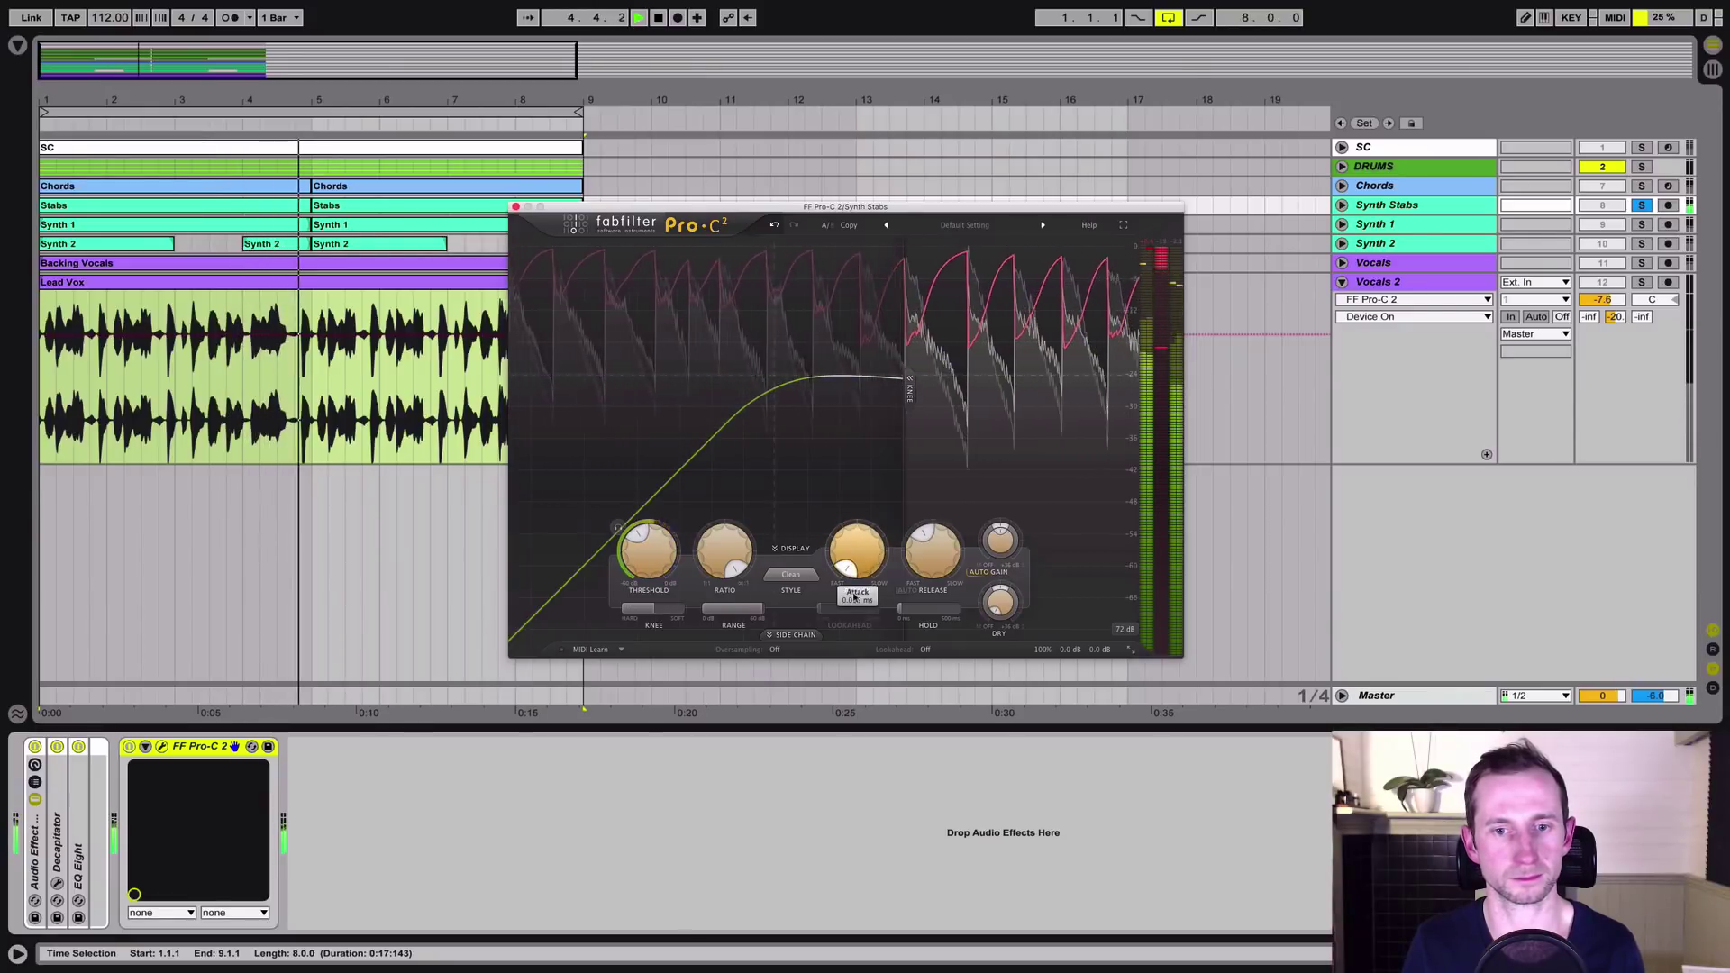
mouse_move(931, 557)
left_mouse_down()
mouse_move(934, 600)
mouse_move(919, 558)
left_mouse_up()
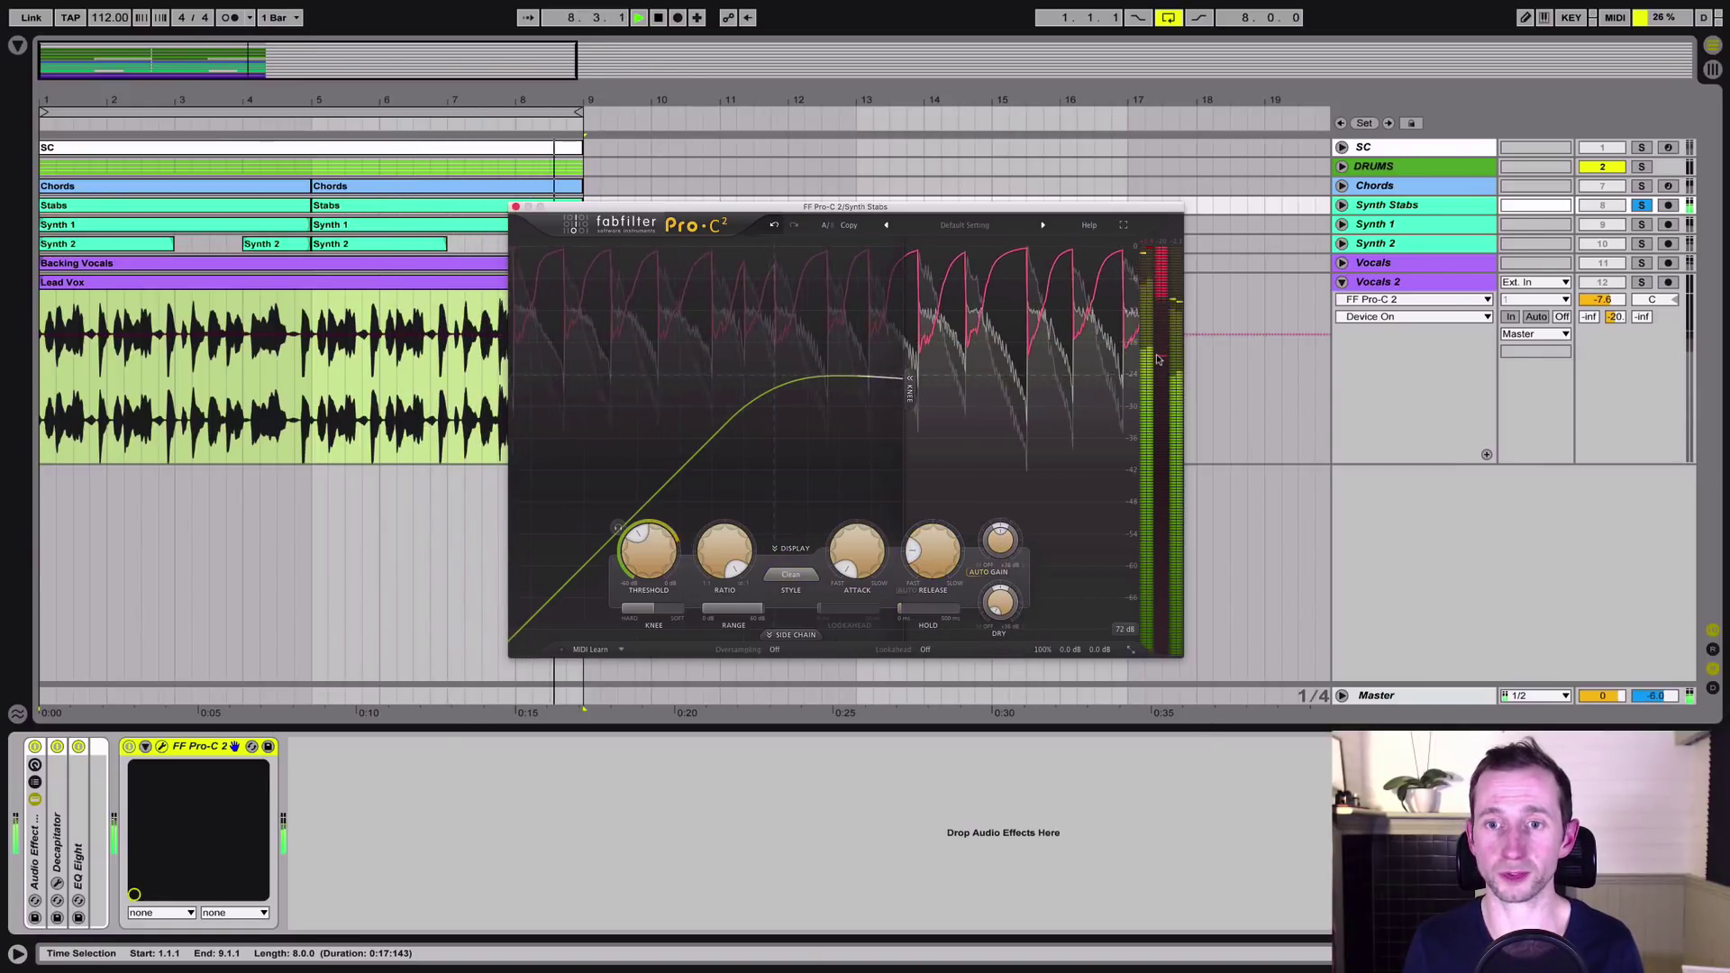
Raise the wet gain of the Synth Stabs compressor to about 13 dB to make up for the gain reduction.
mouse_move(1159, 261)
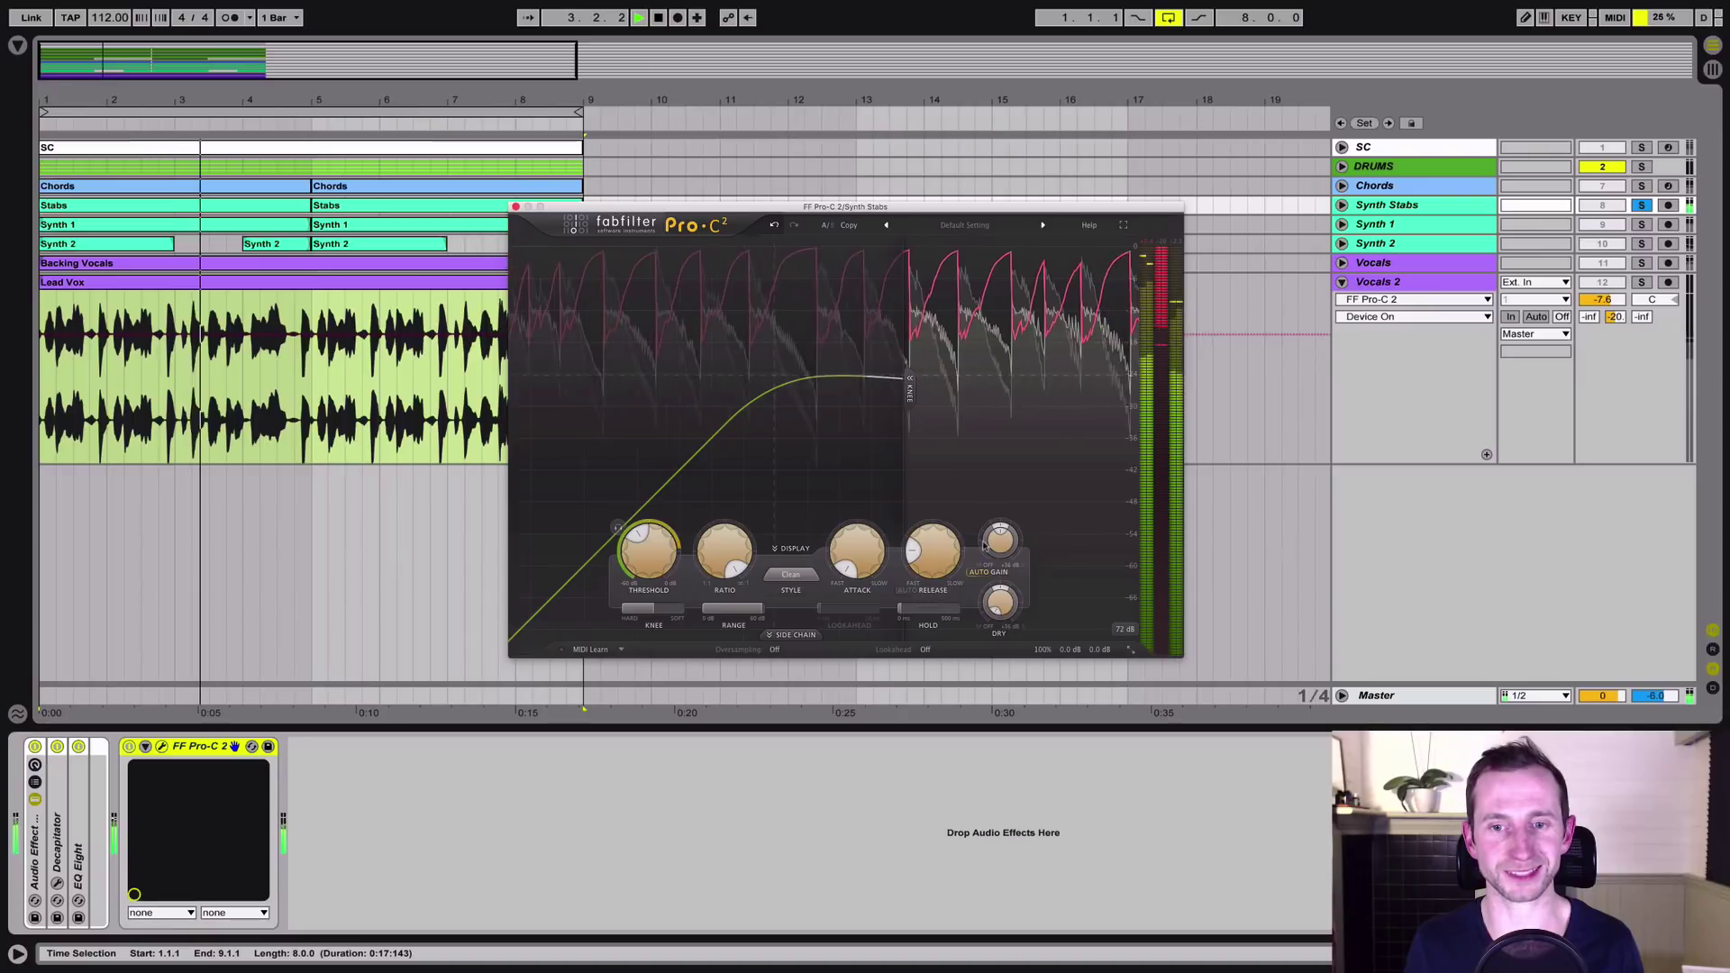
mouse_move(1003, 548)
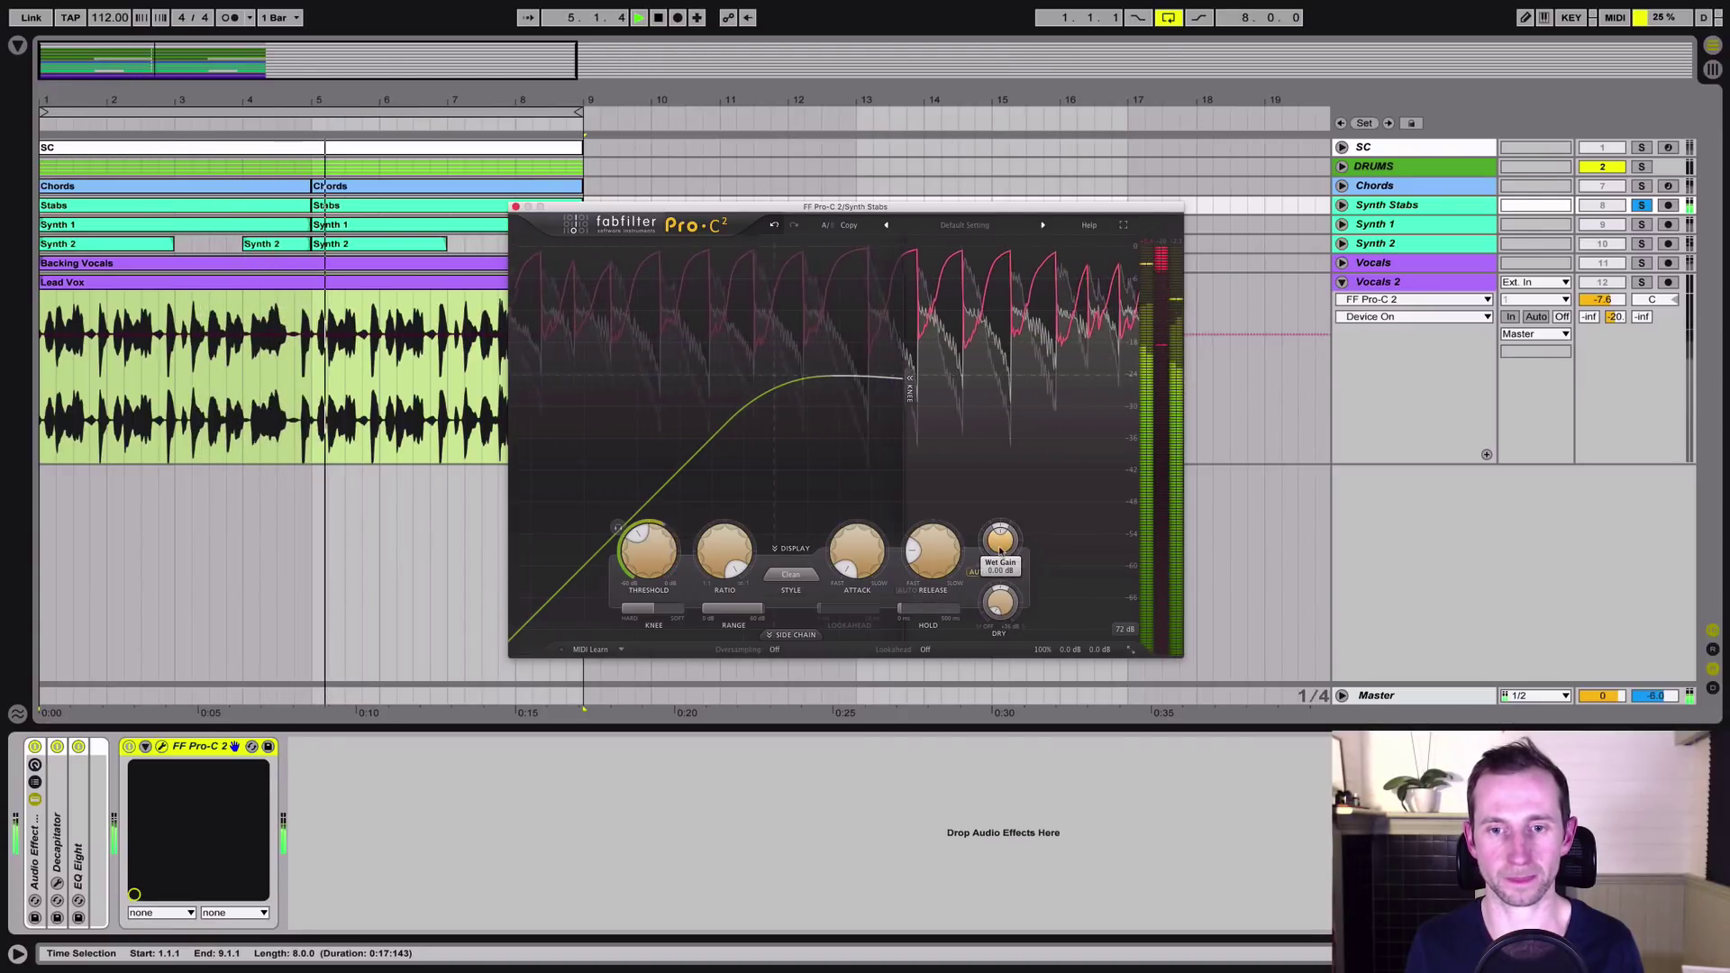
left_click_drag(1001, 548, 1012, 463)
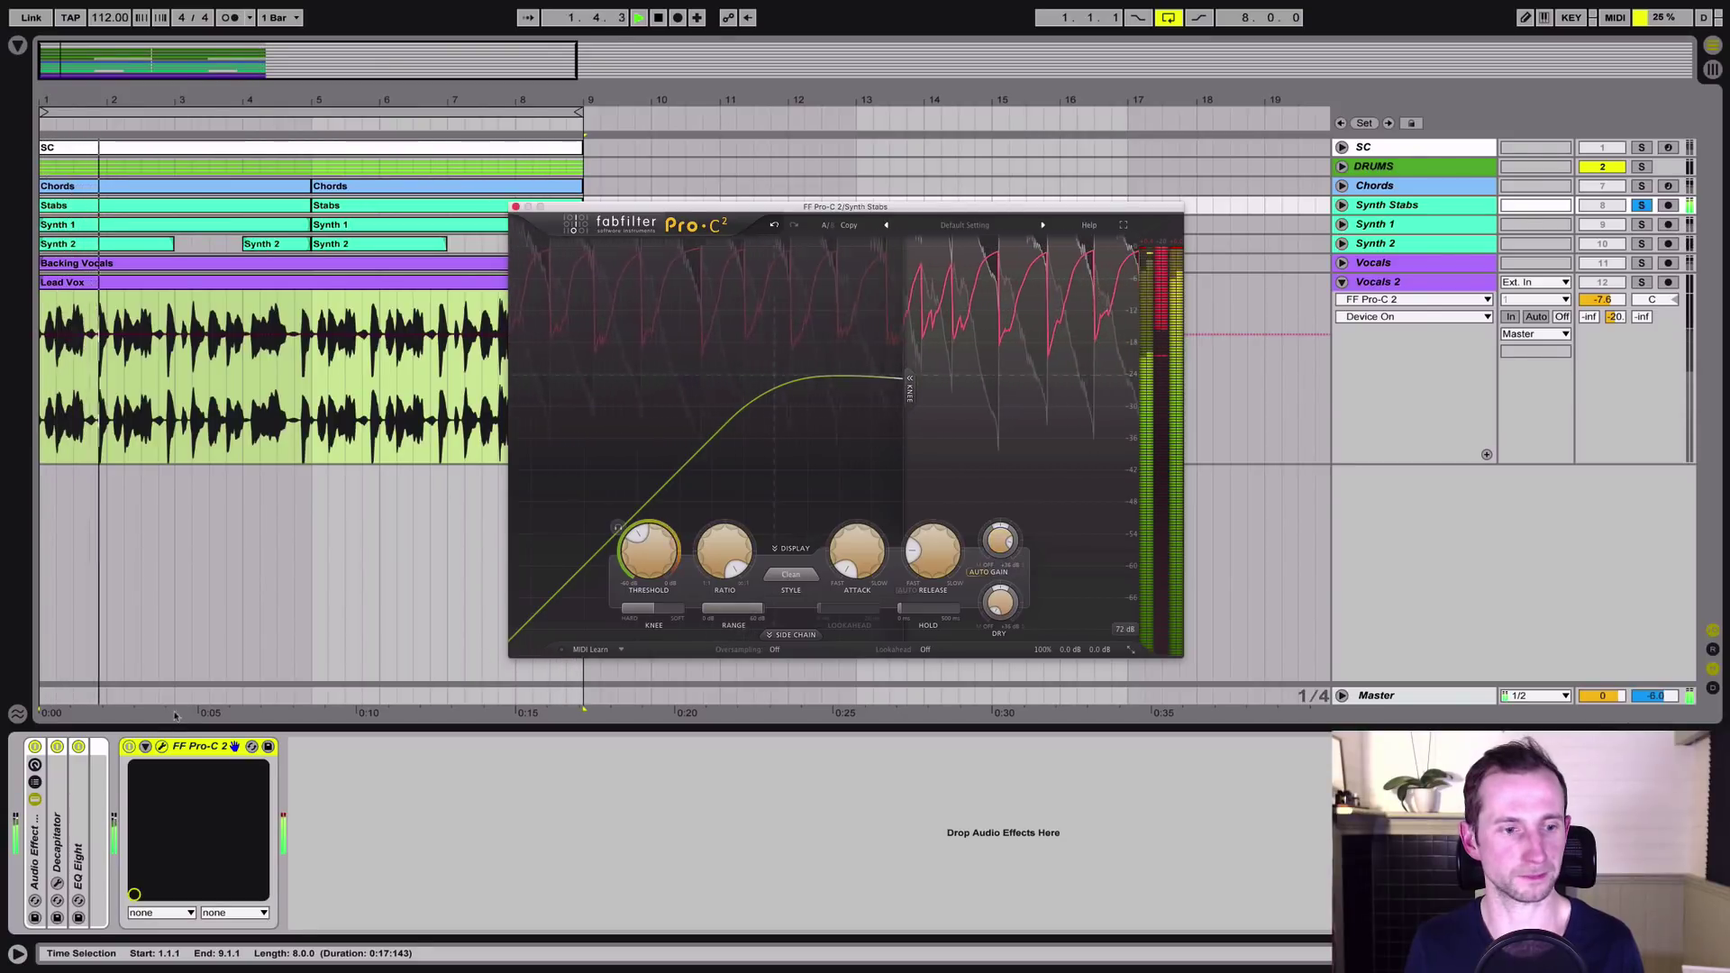
Compare the synth stabs with Pro-C 2 bypassed and active, then stop playback and close the plug-in window.
left_click(130, 747)
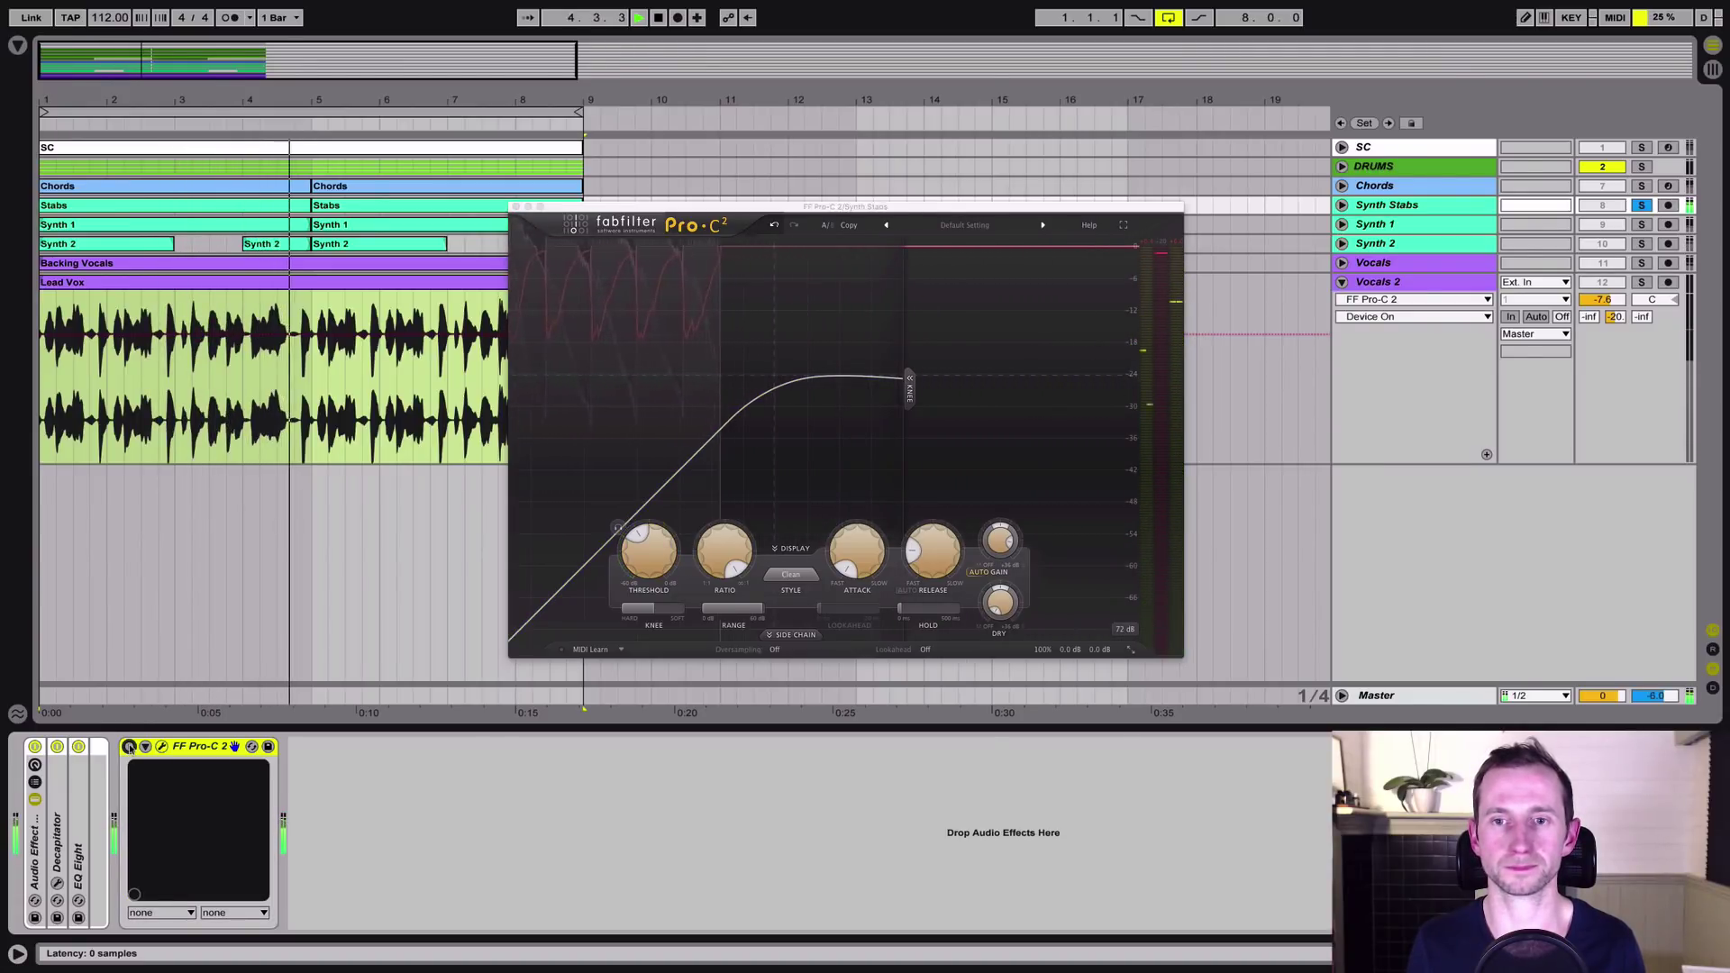
left_click(130, 747)
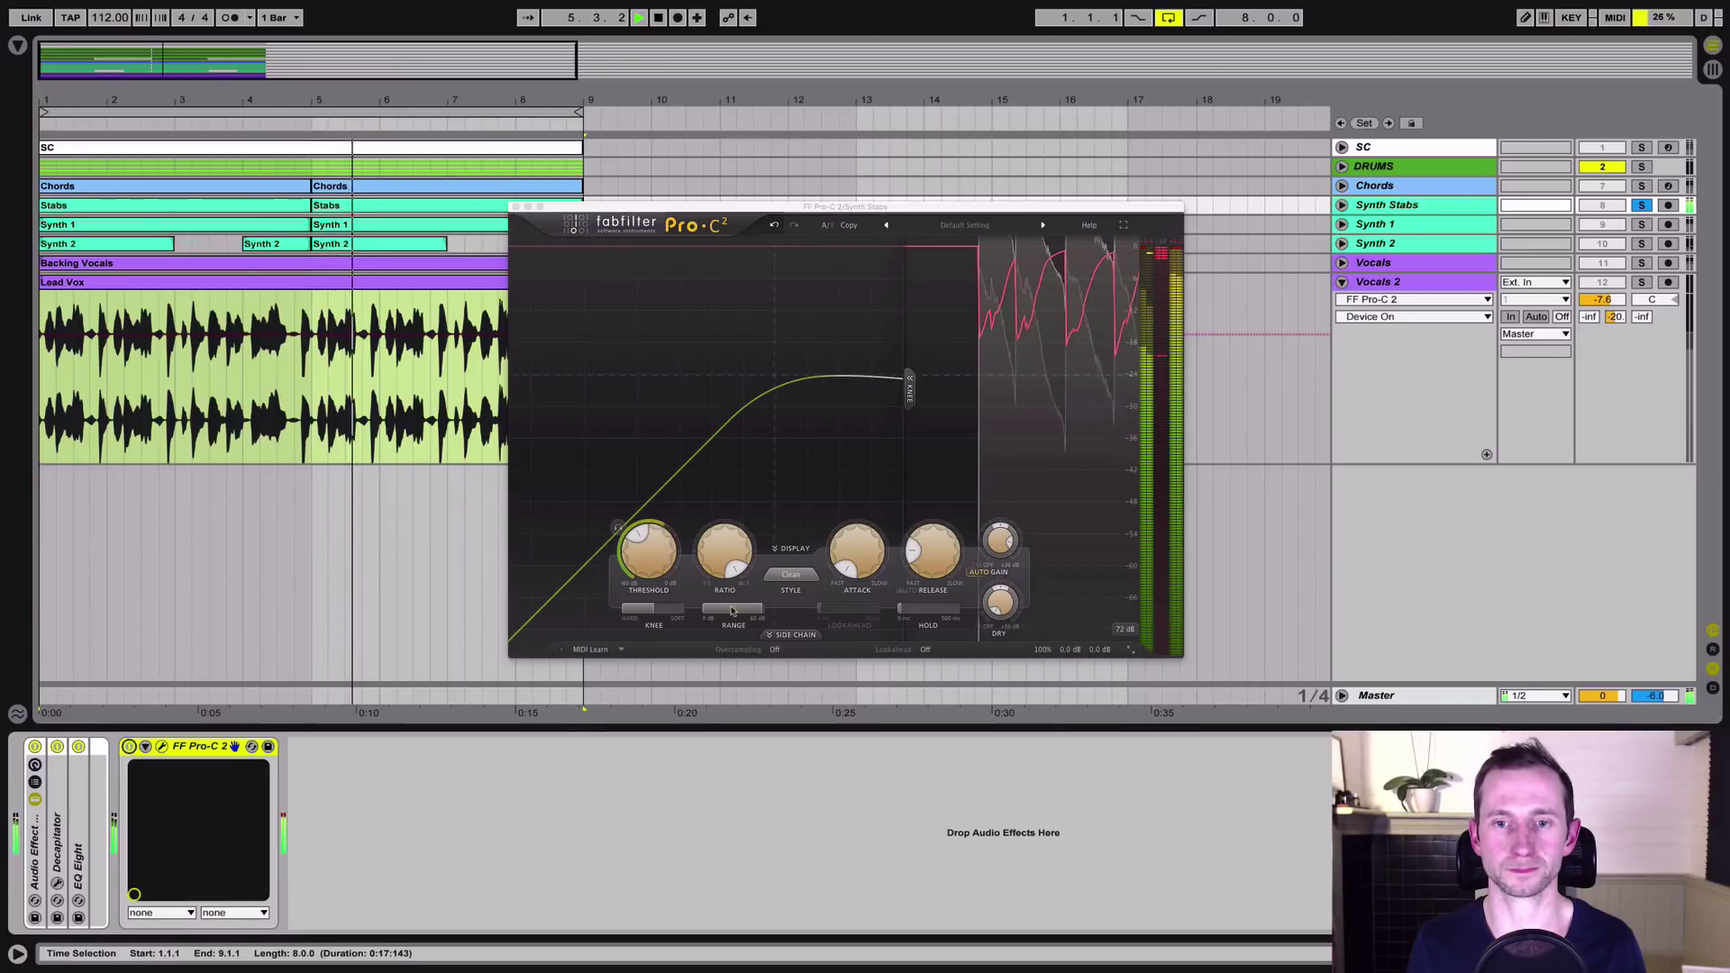
mouse_move(999, 563)
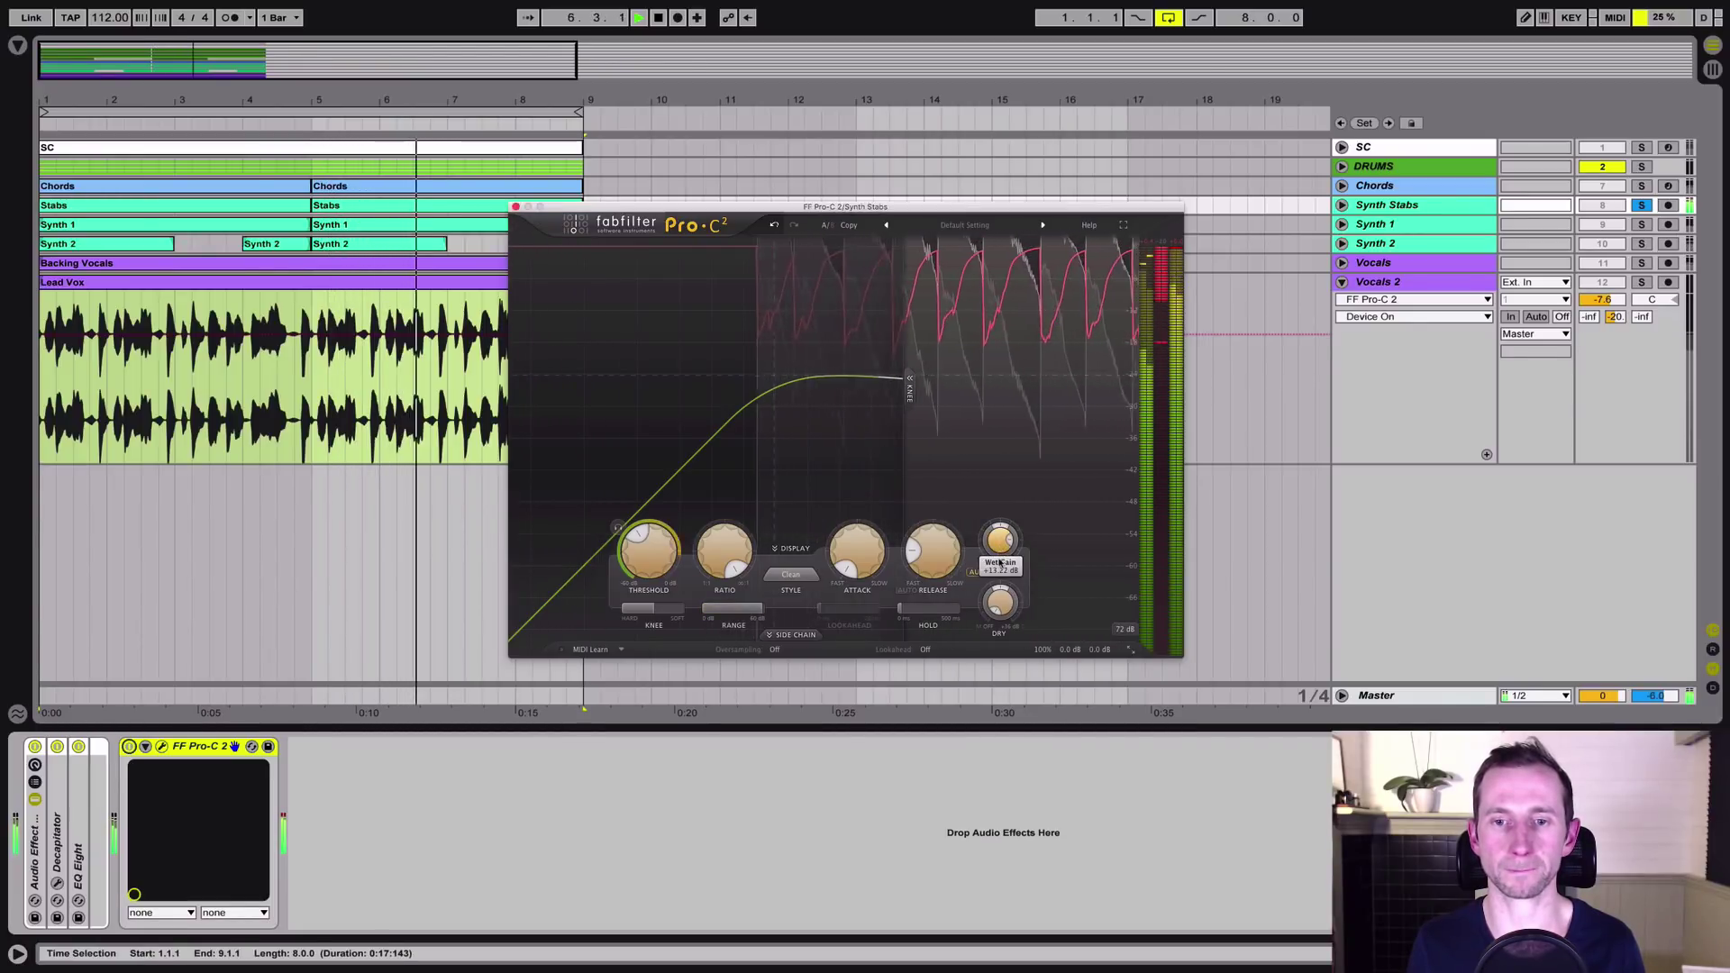
key("space")
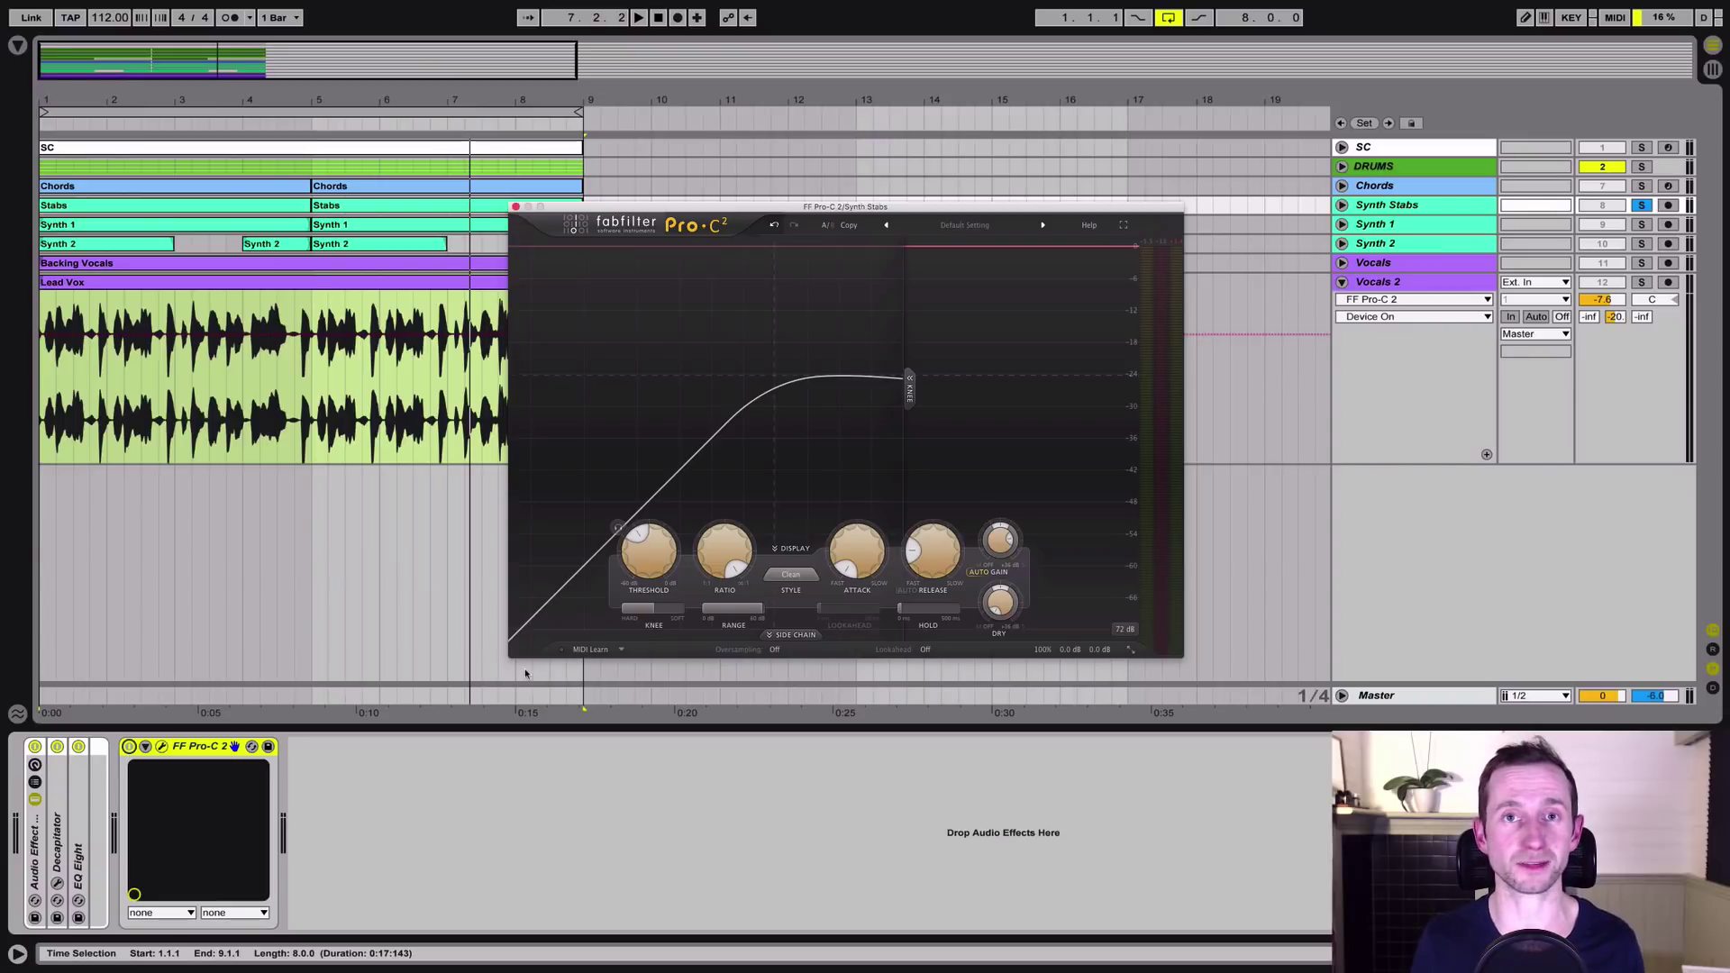
key("space")
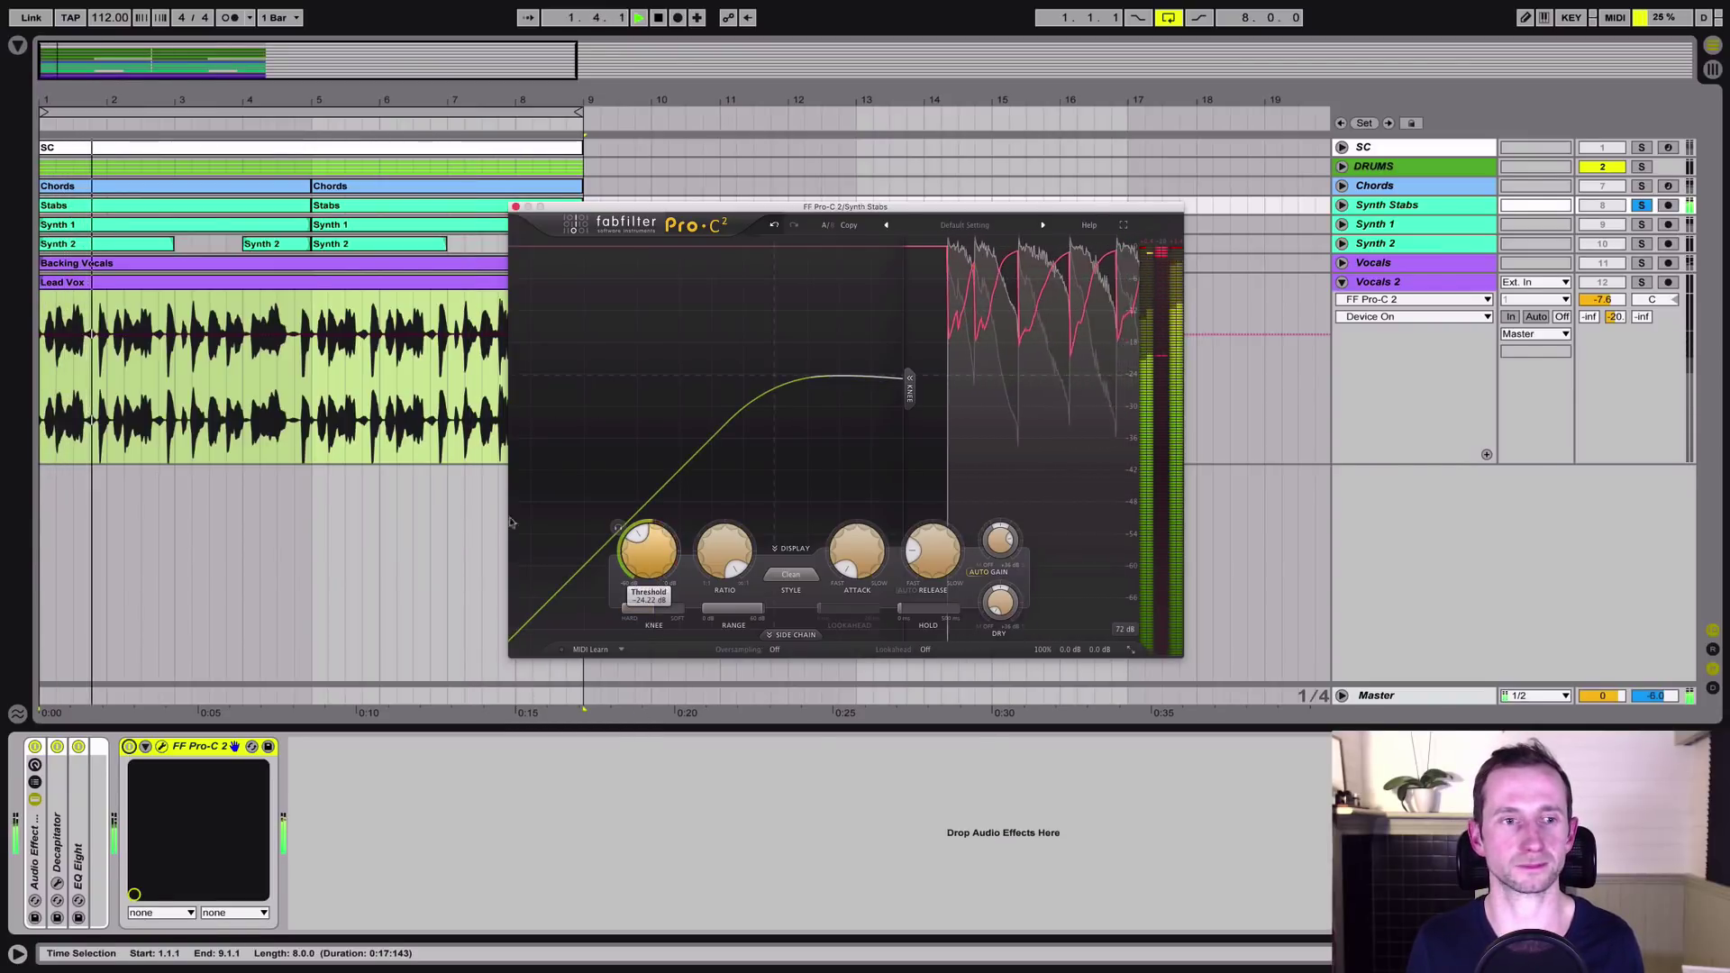
key("space")
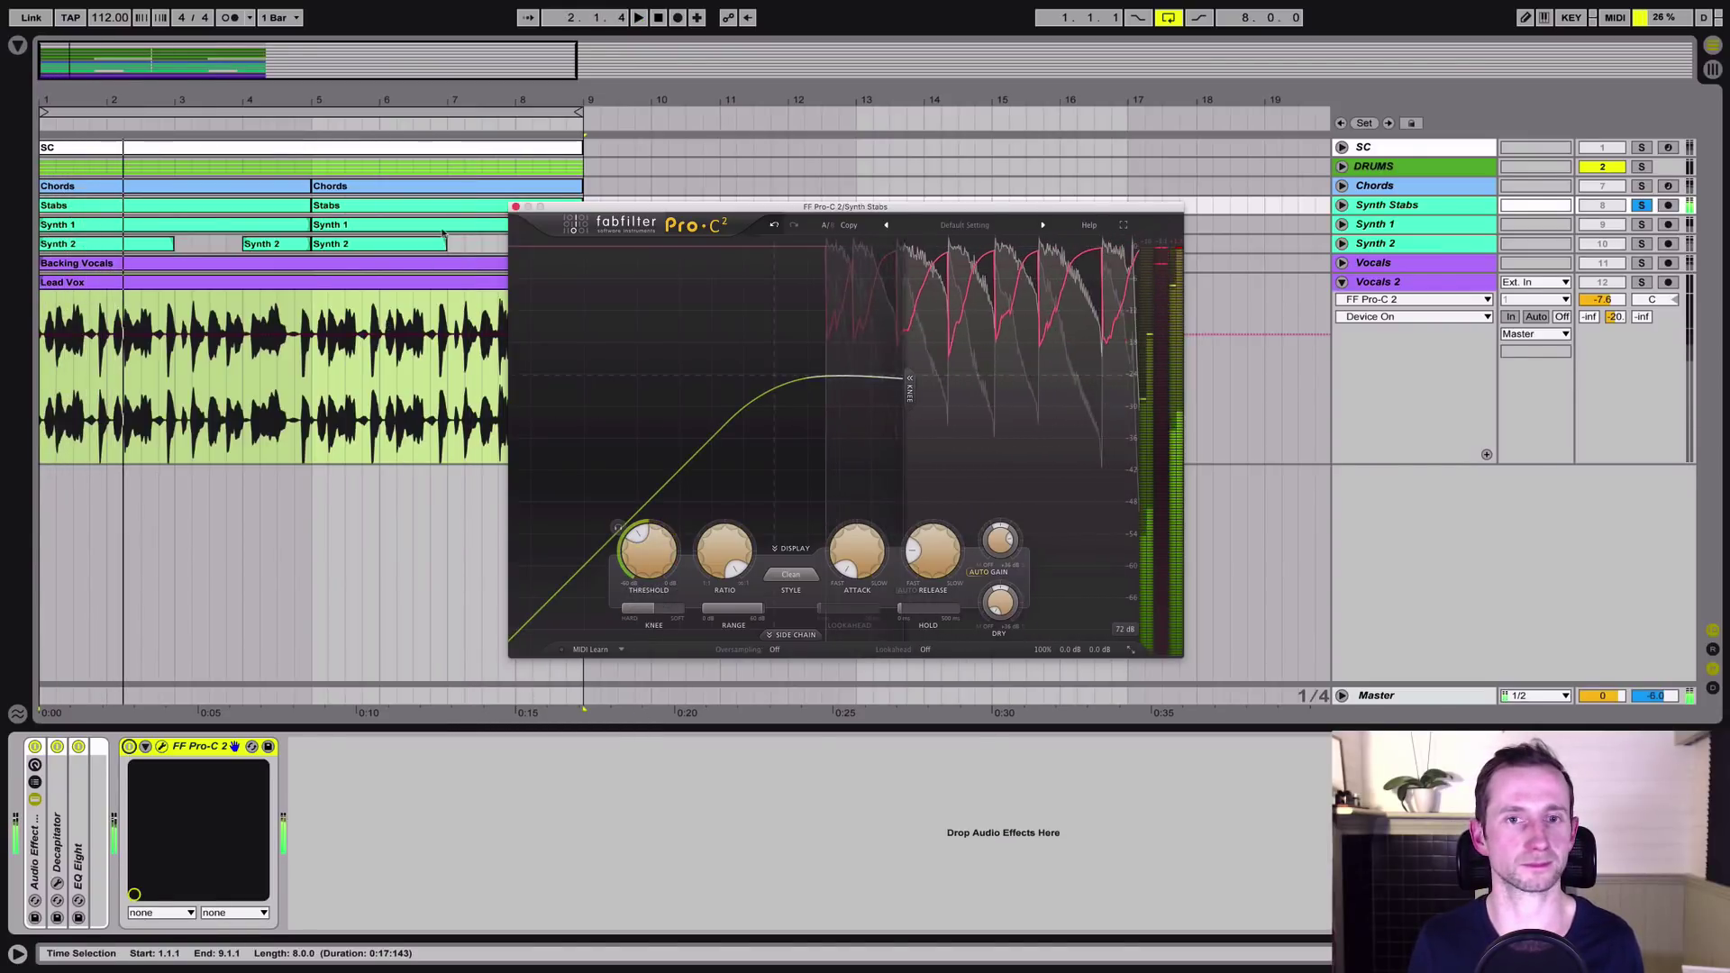
left_click(515, 207)
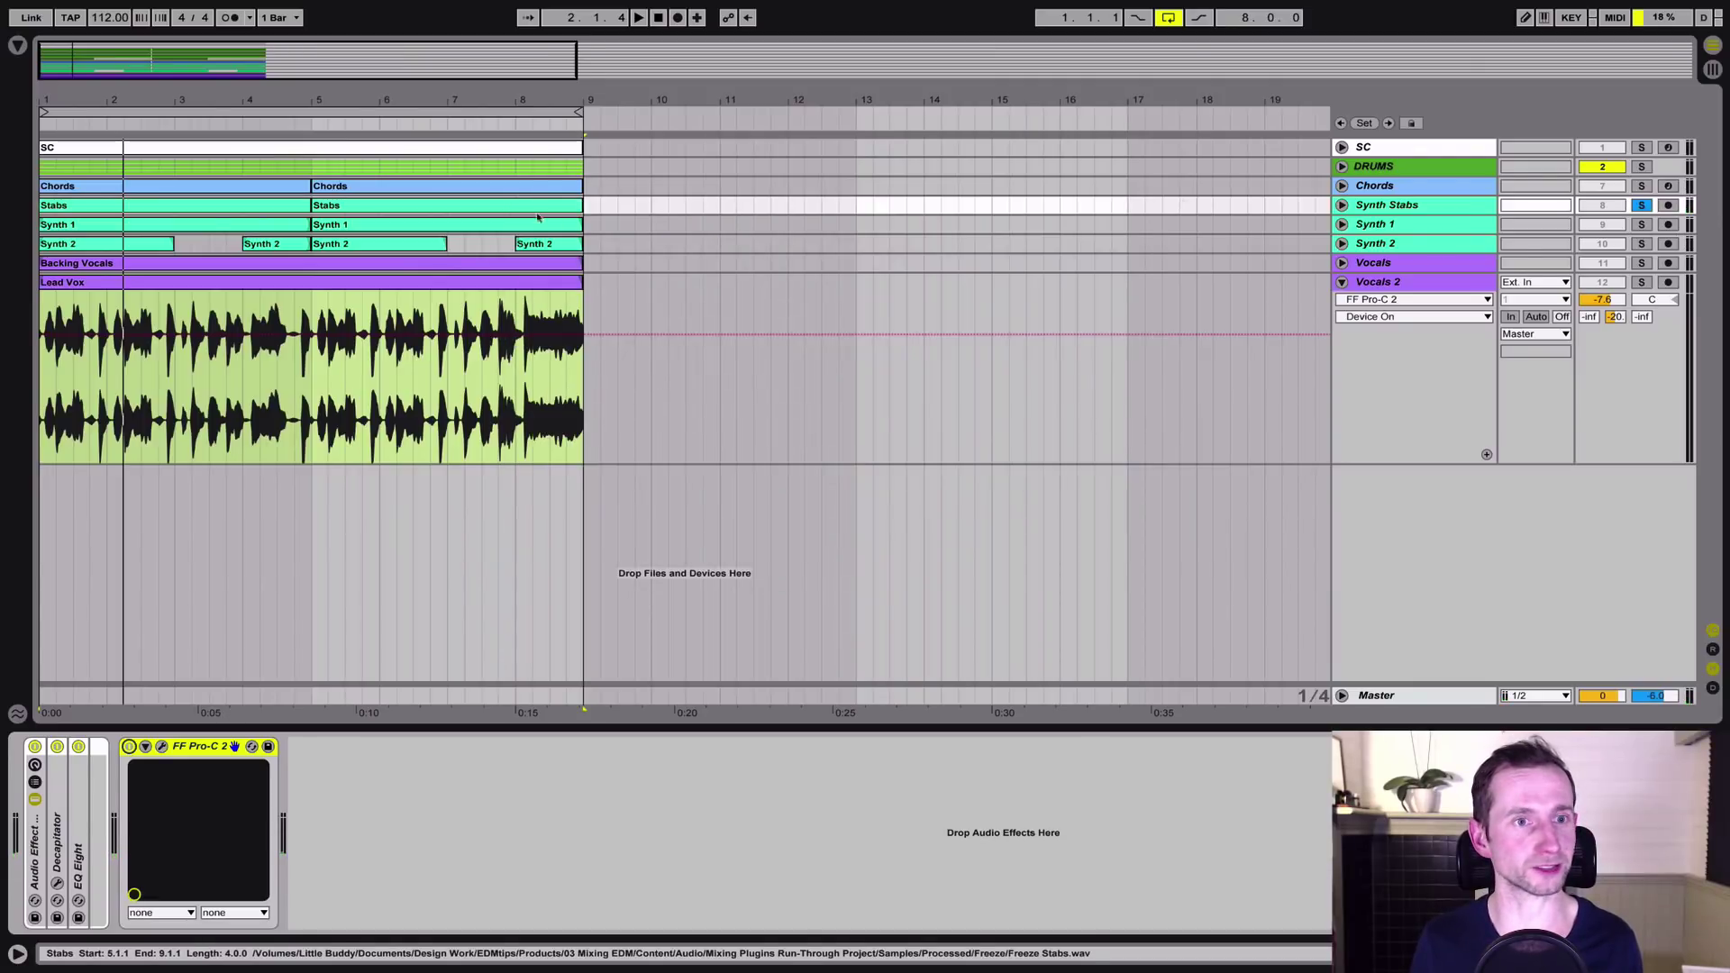
Unfold Synth Stabs and record its compressed post-mixer output onto a new audio track from bar 1.
left_click(1341, 205)
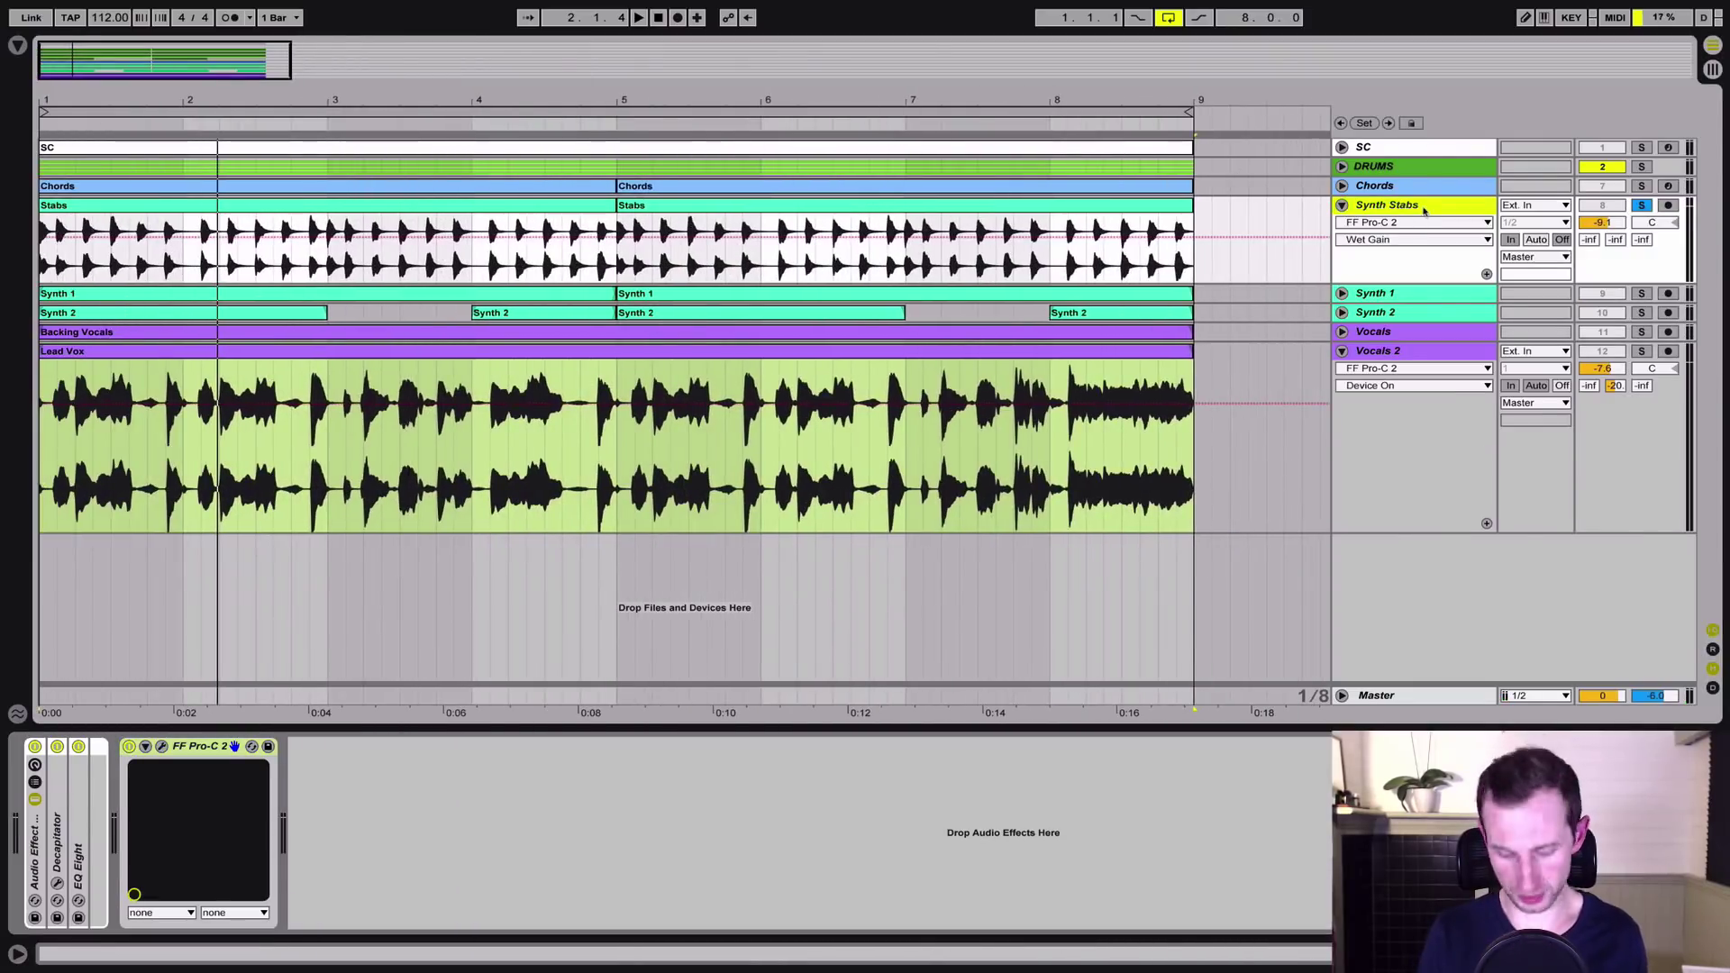
key("ctrl+t")
left_click(677, 18)
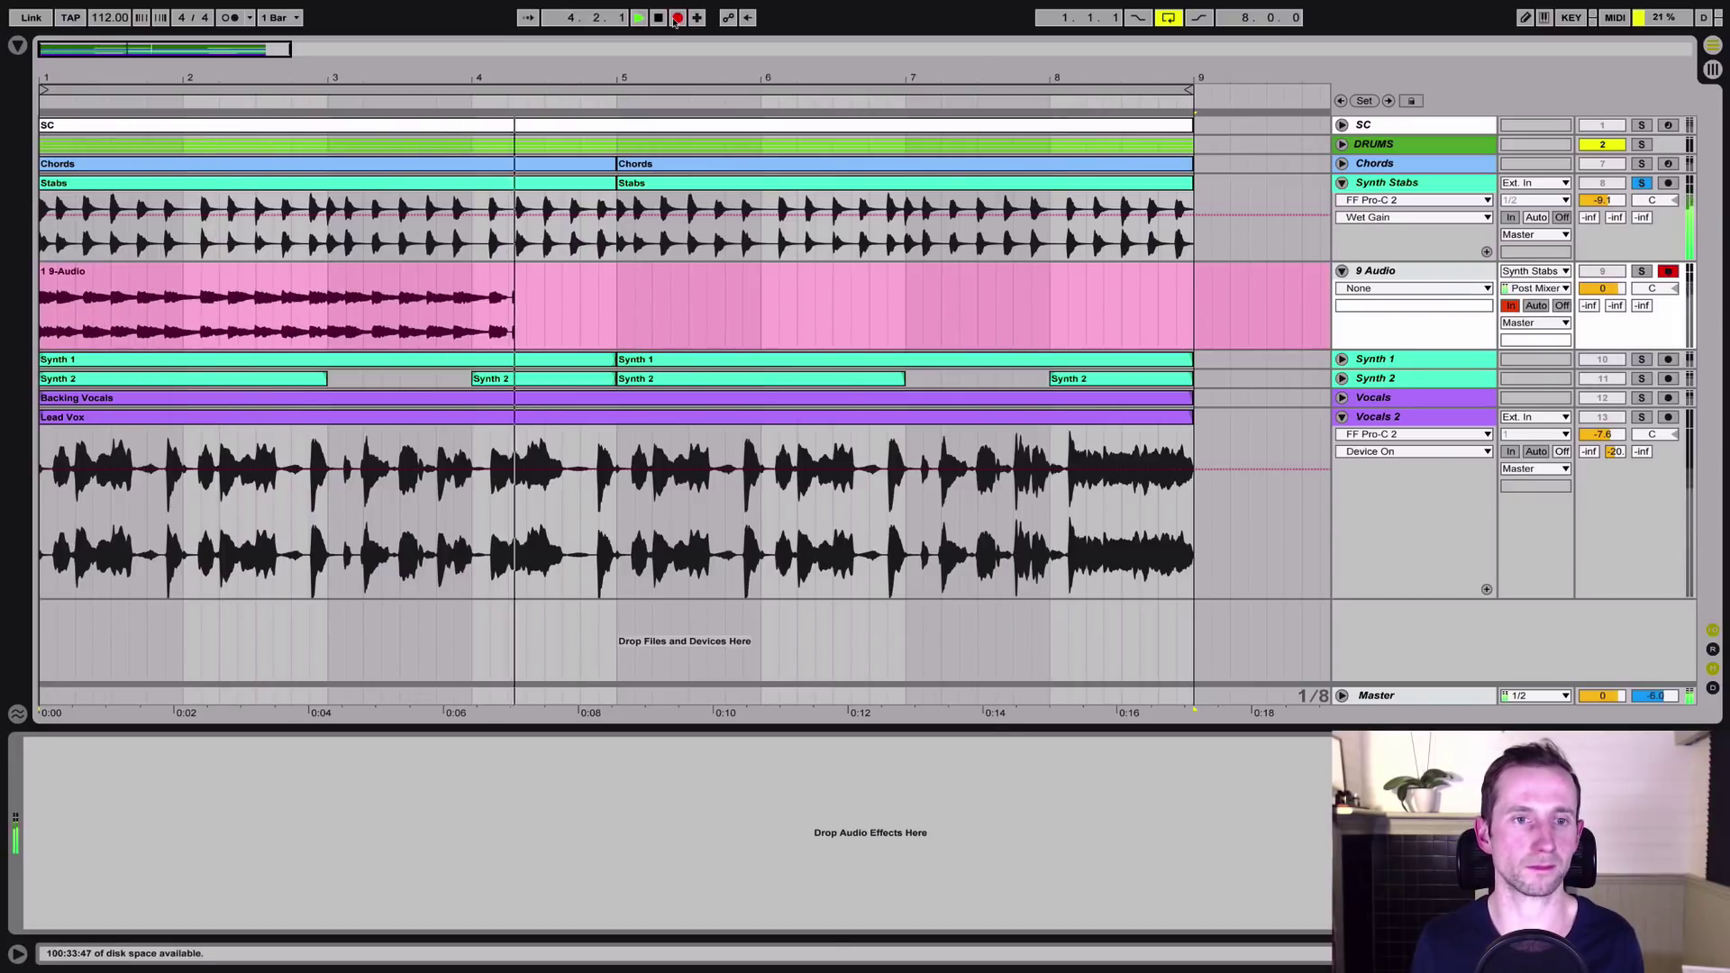
left_click(632, 358)
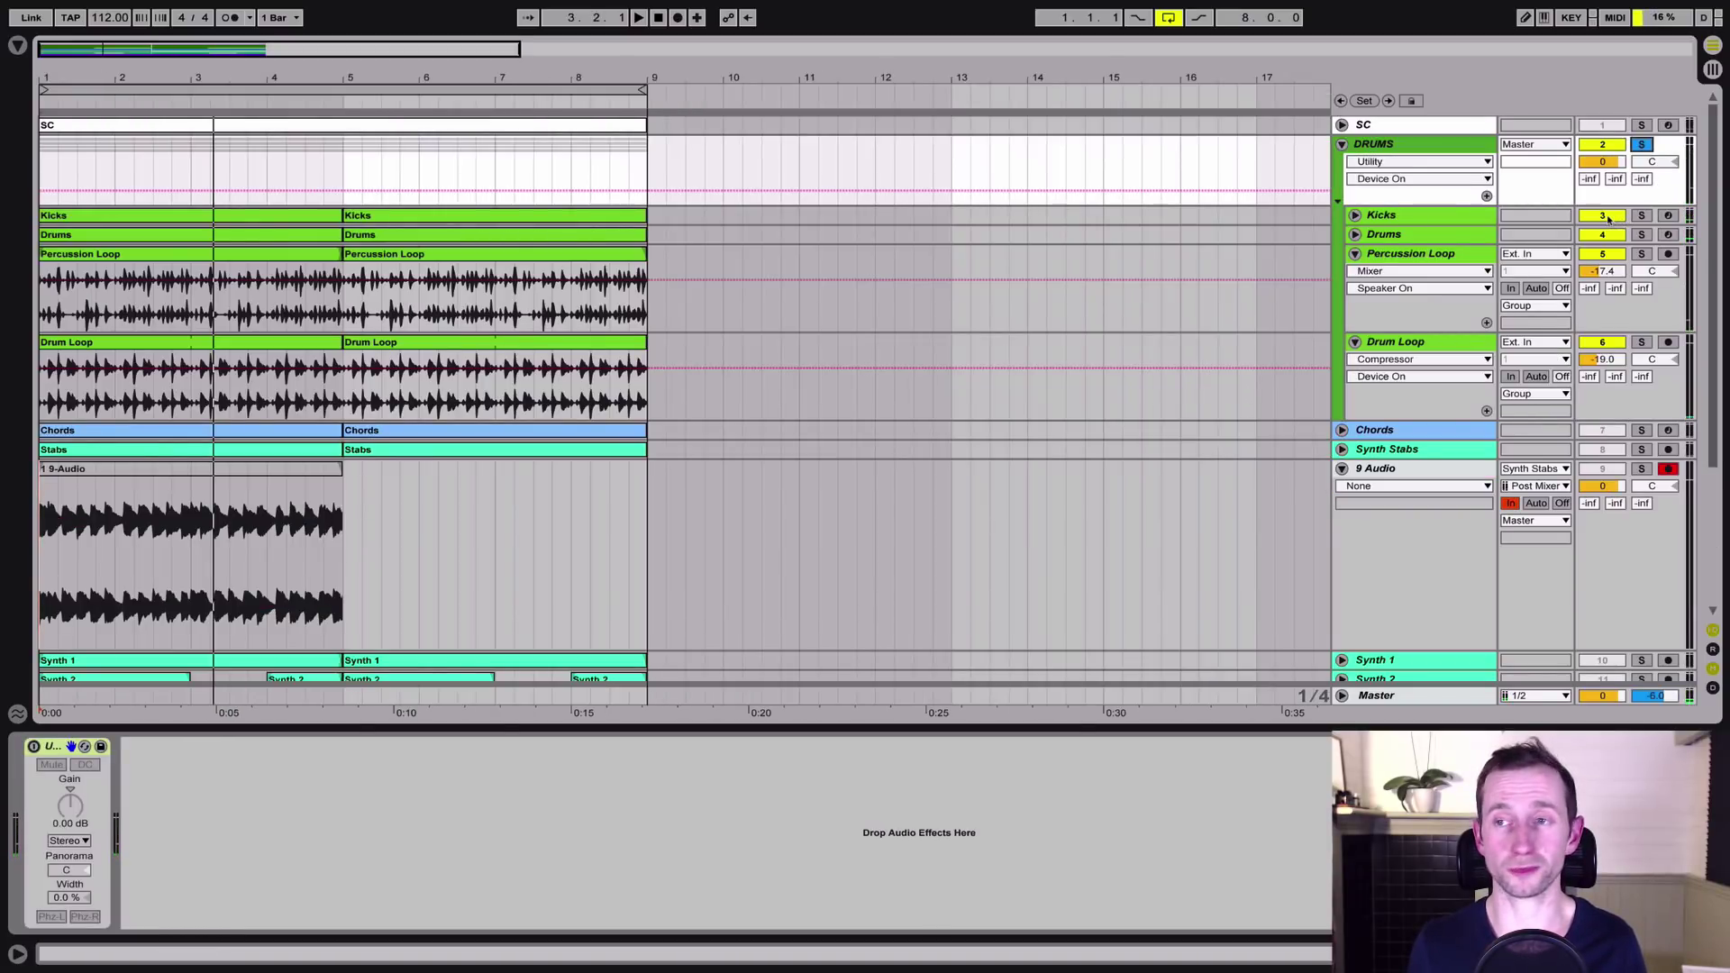
Audition the soloed DRUMS group with Kicks muted and open its Pro-C 2 compressor.
key("space")
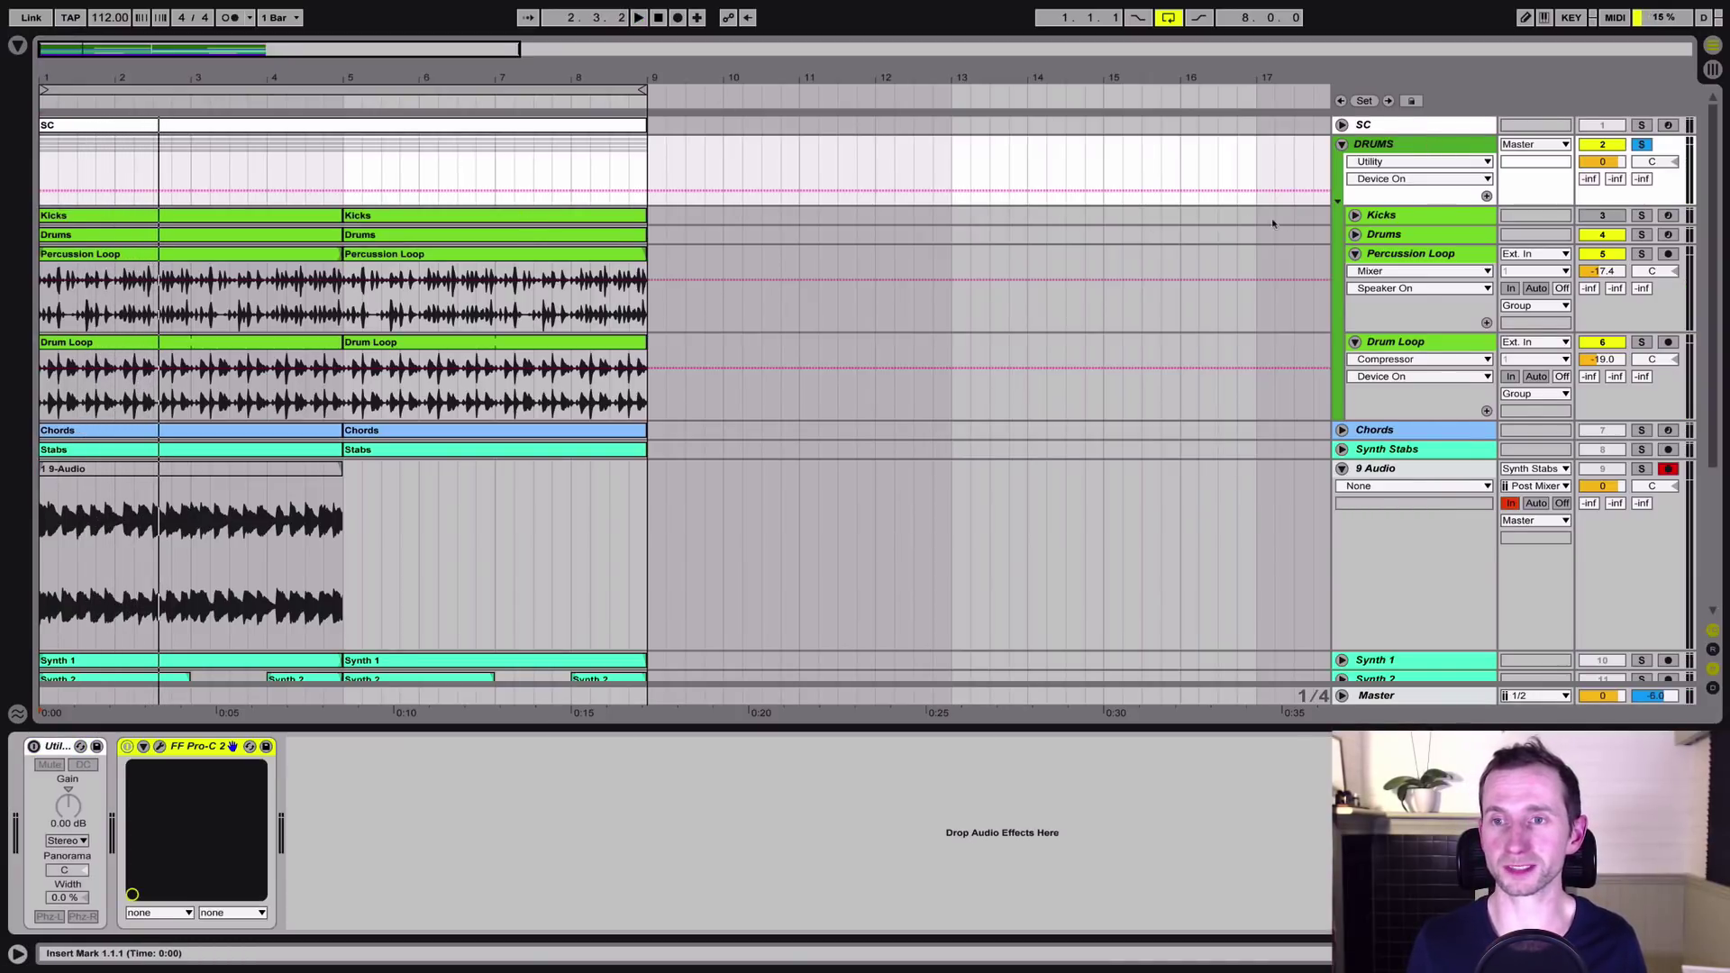
left_click(161, 748)
key("space")
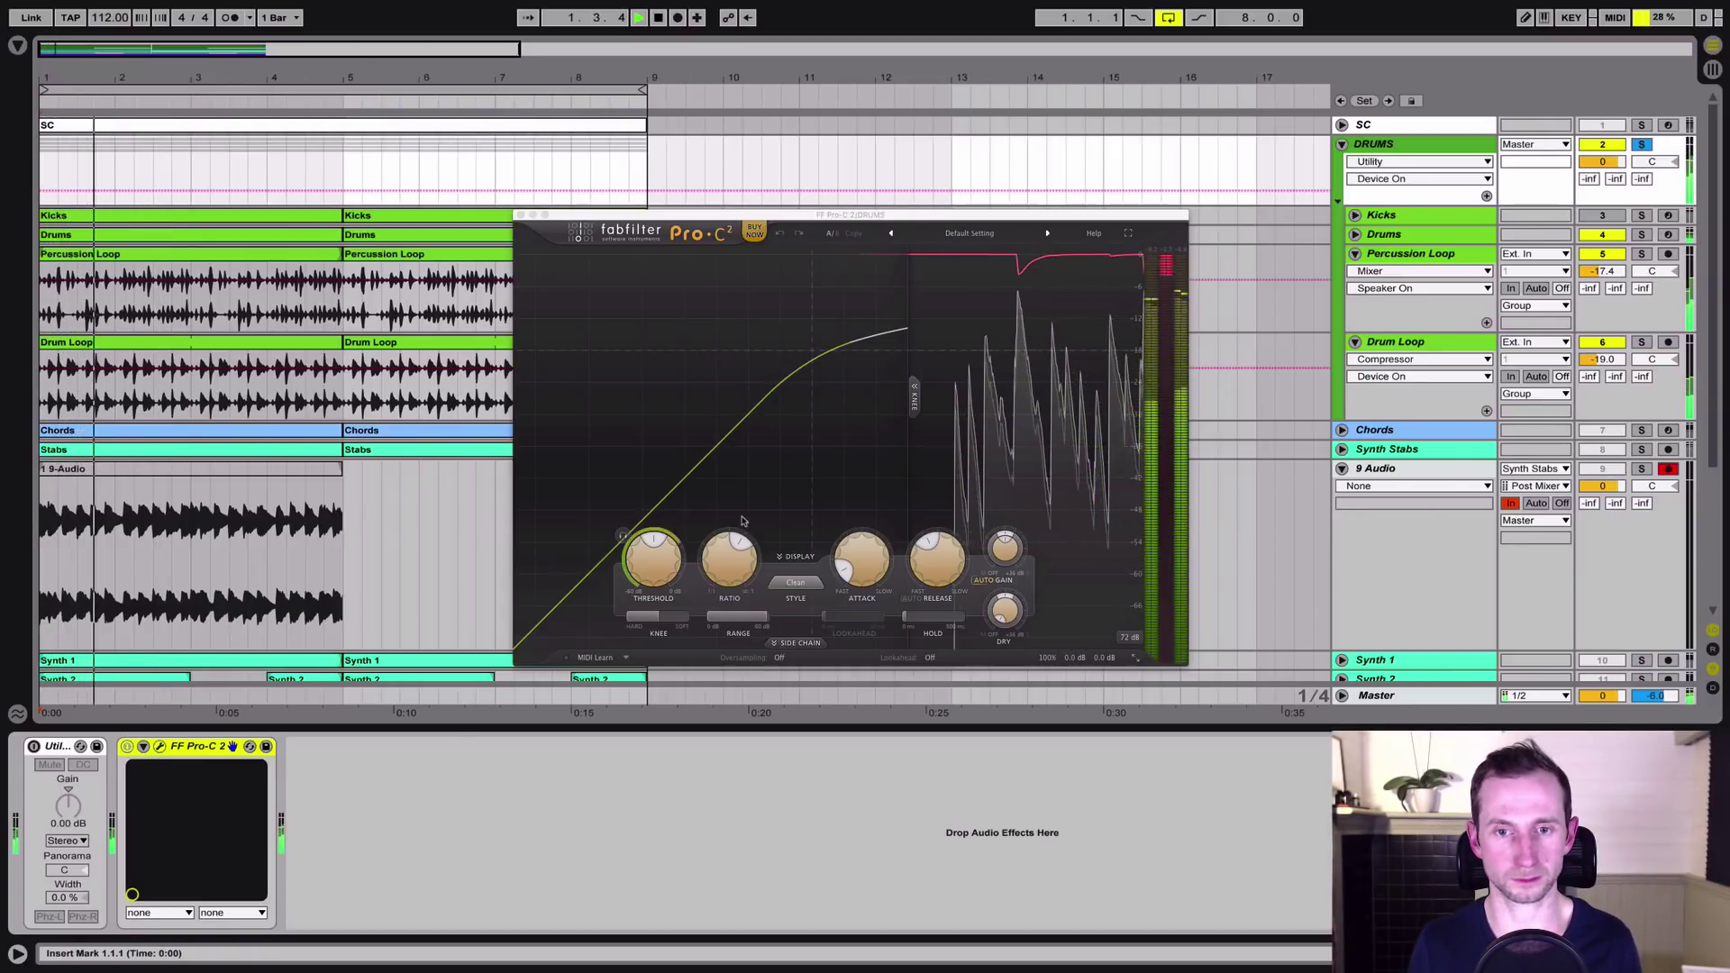
Lower the drum compressor's threshold heavily, slow its attack, set the ratio to about 2.3:1 and raise the wet gain to compensate.
left_click(661, 577)
scroll(662, 578, "down", 10)
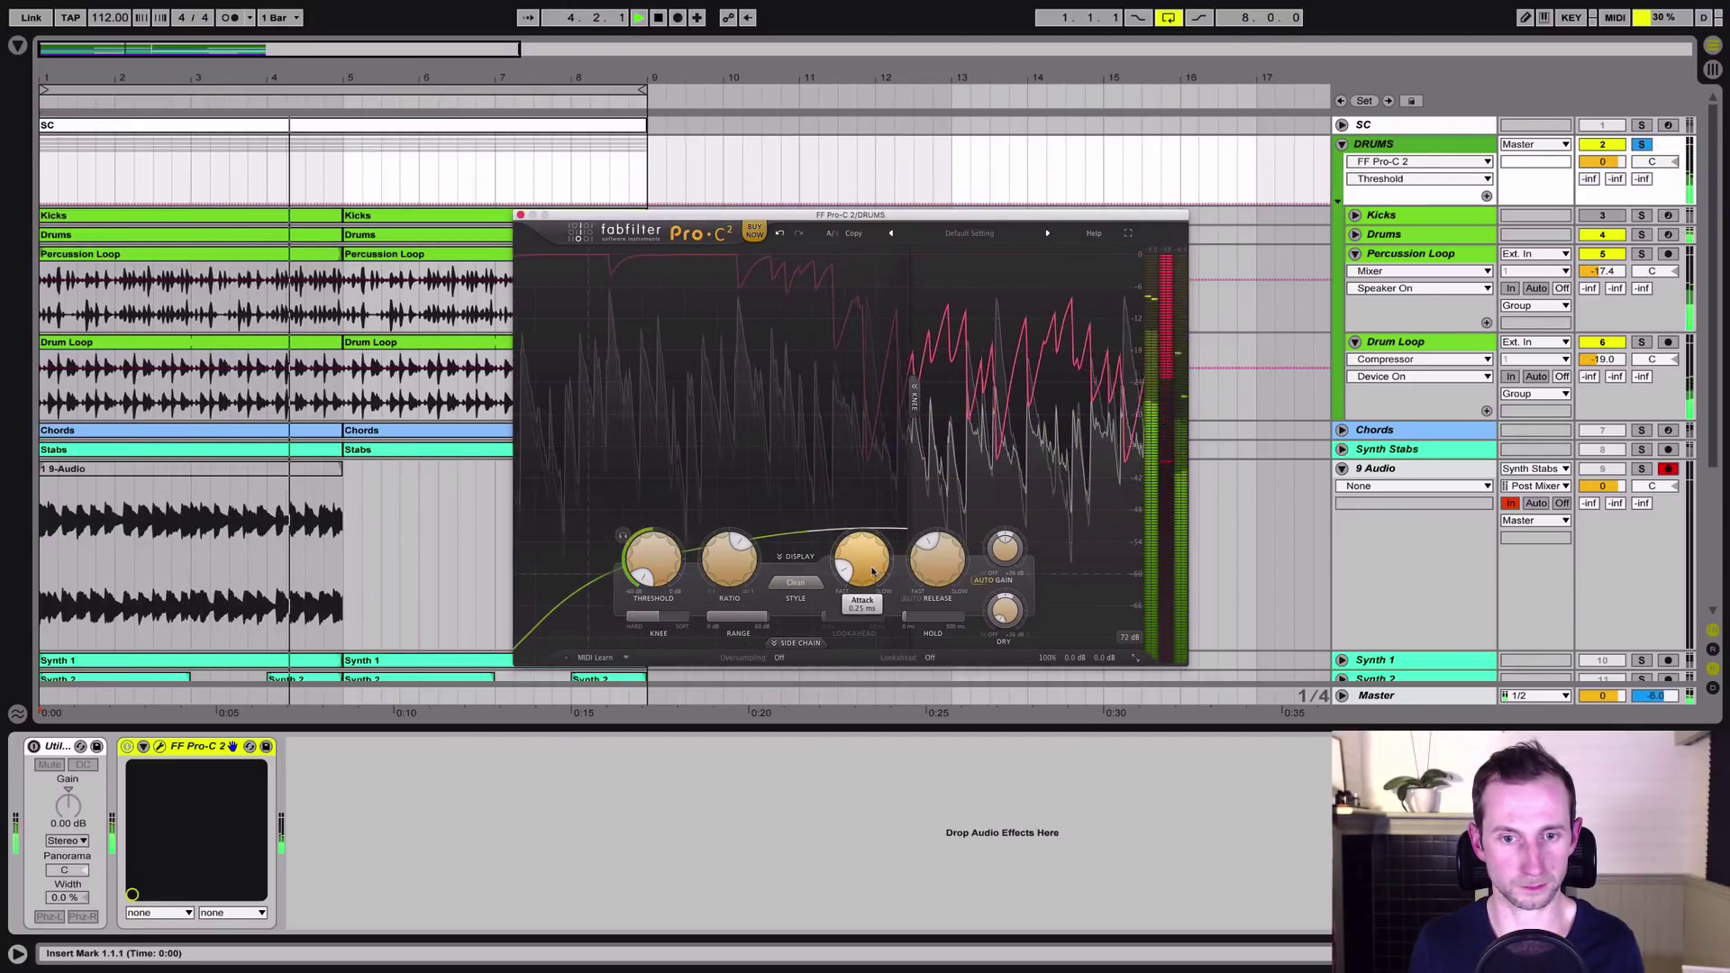
left_click_drag(863, 563, 868, 489)
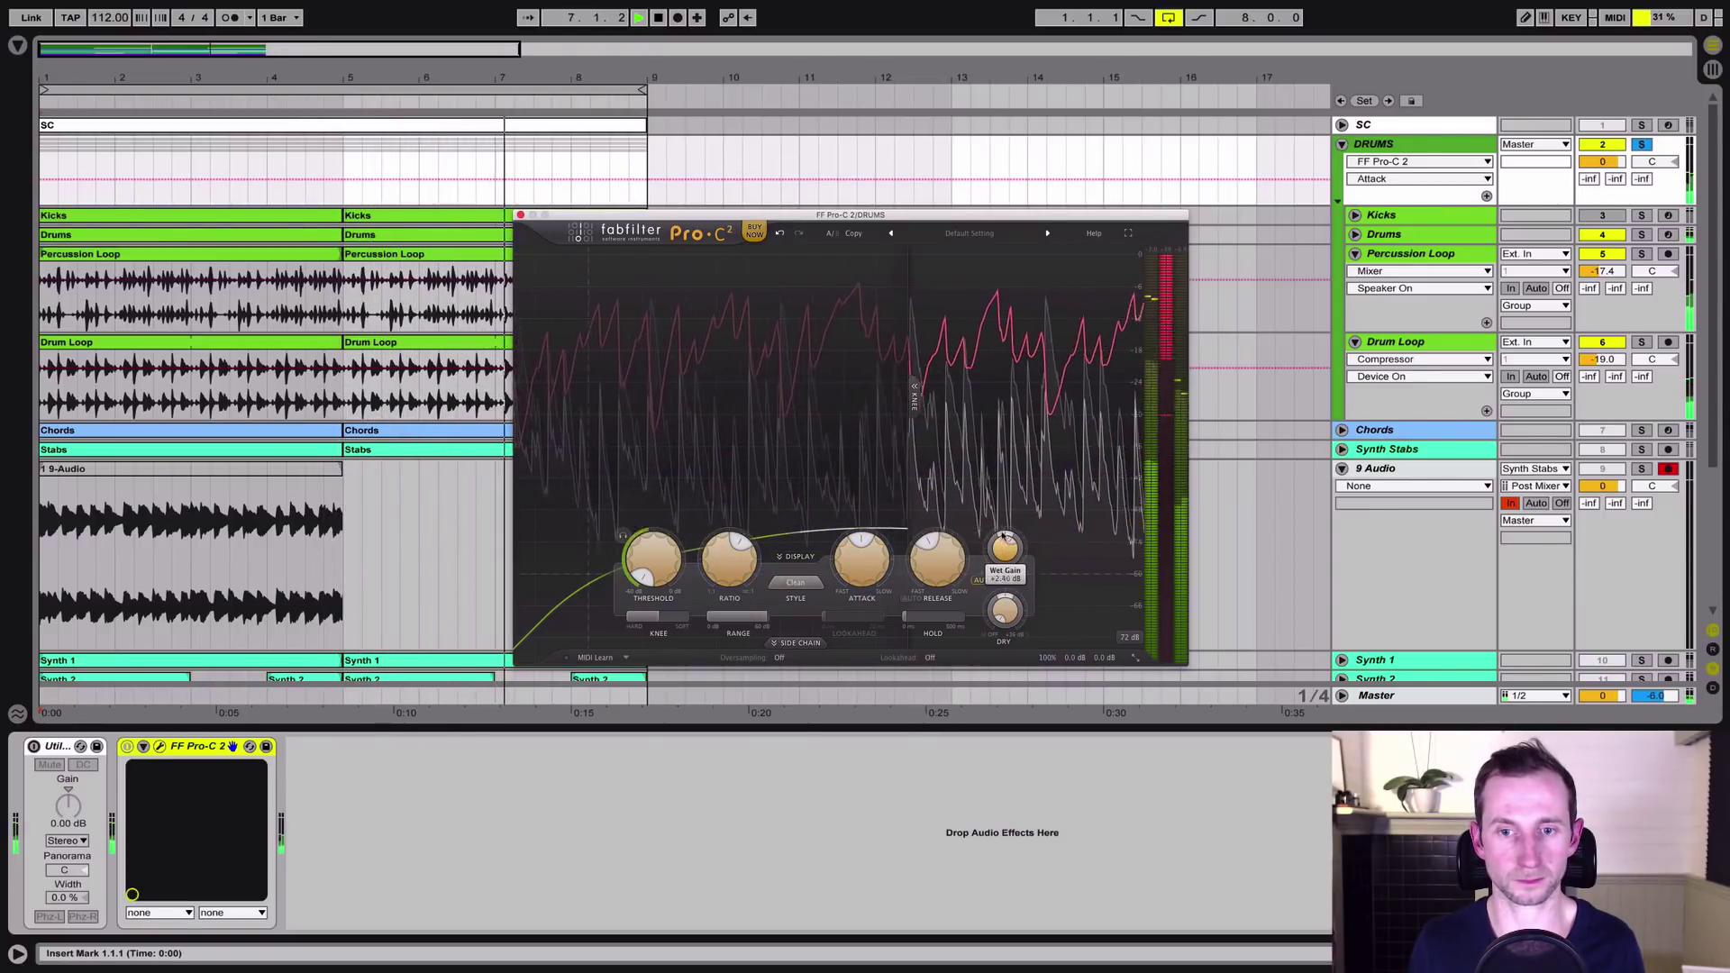
left_click_drag(1003, 536, 1000, 496)
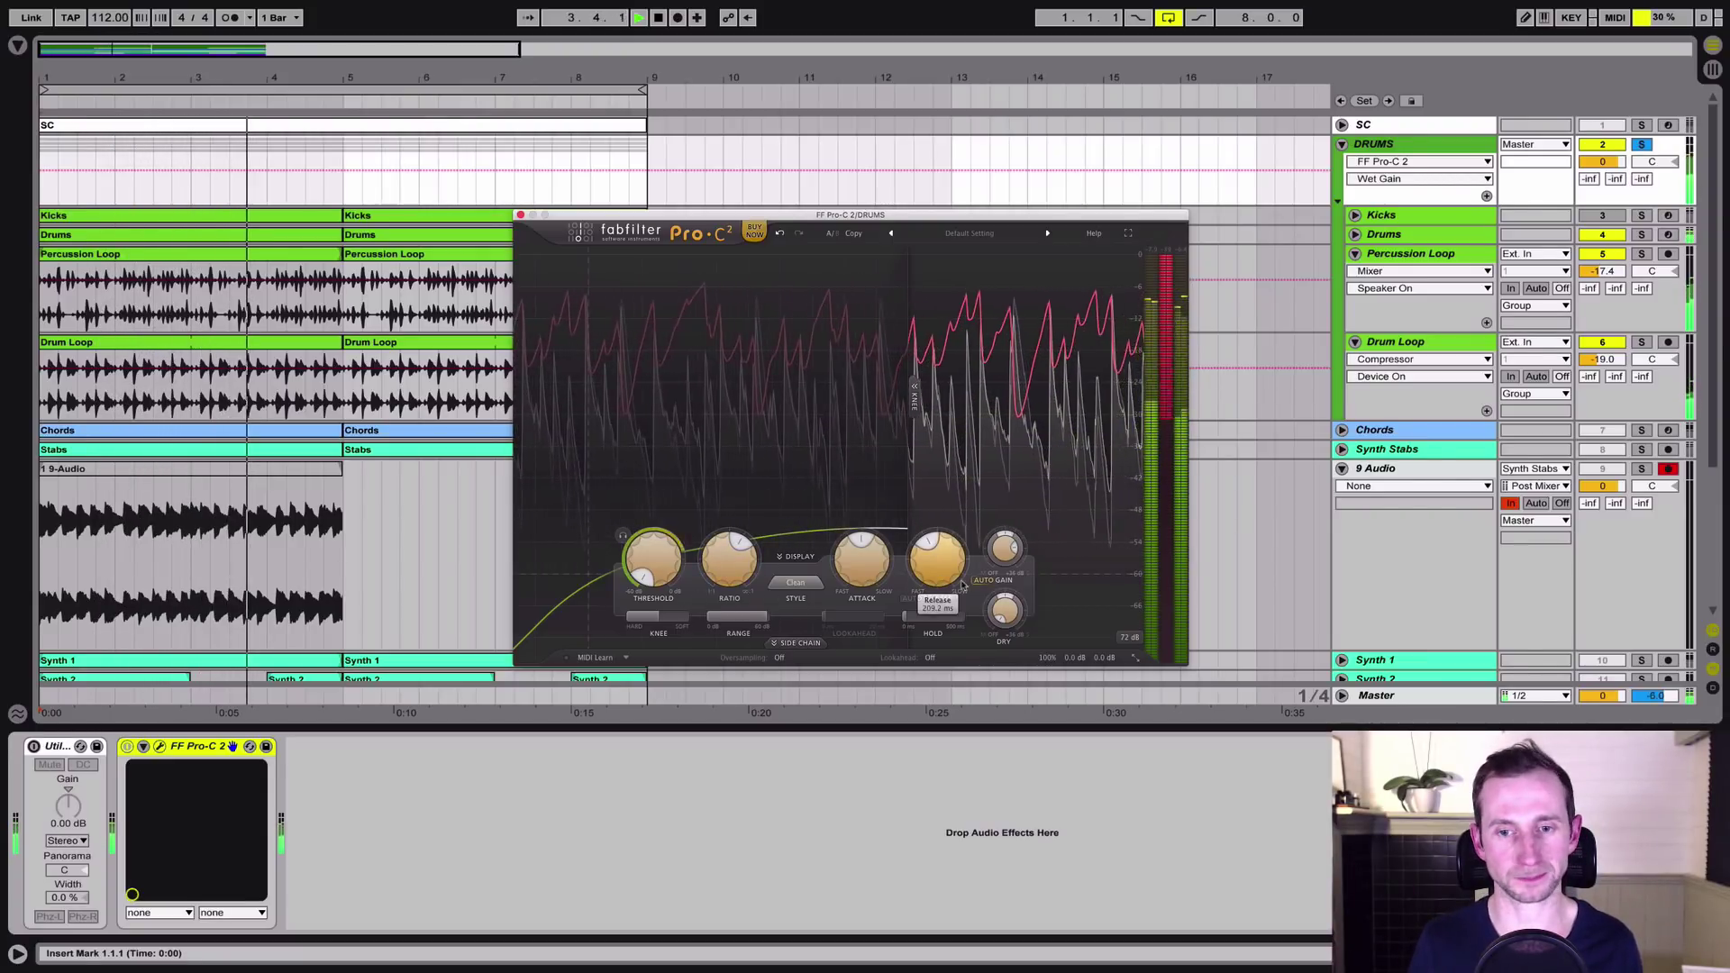
mouse_move(729, 561)
left_mouse_down()
mouse_move(718, 649)
mouse_move(716, 570)
left_mouse_up()
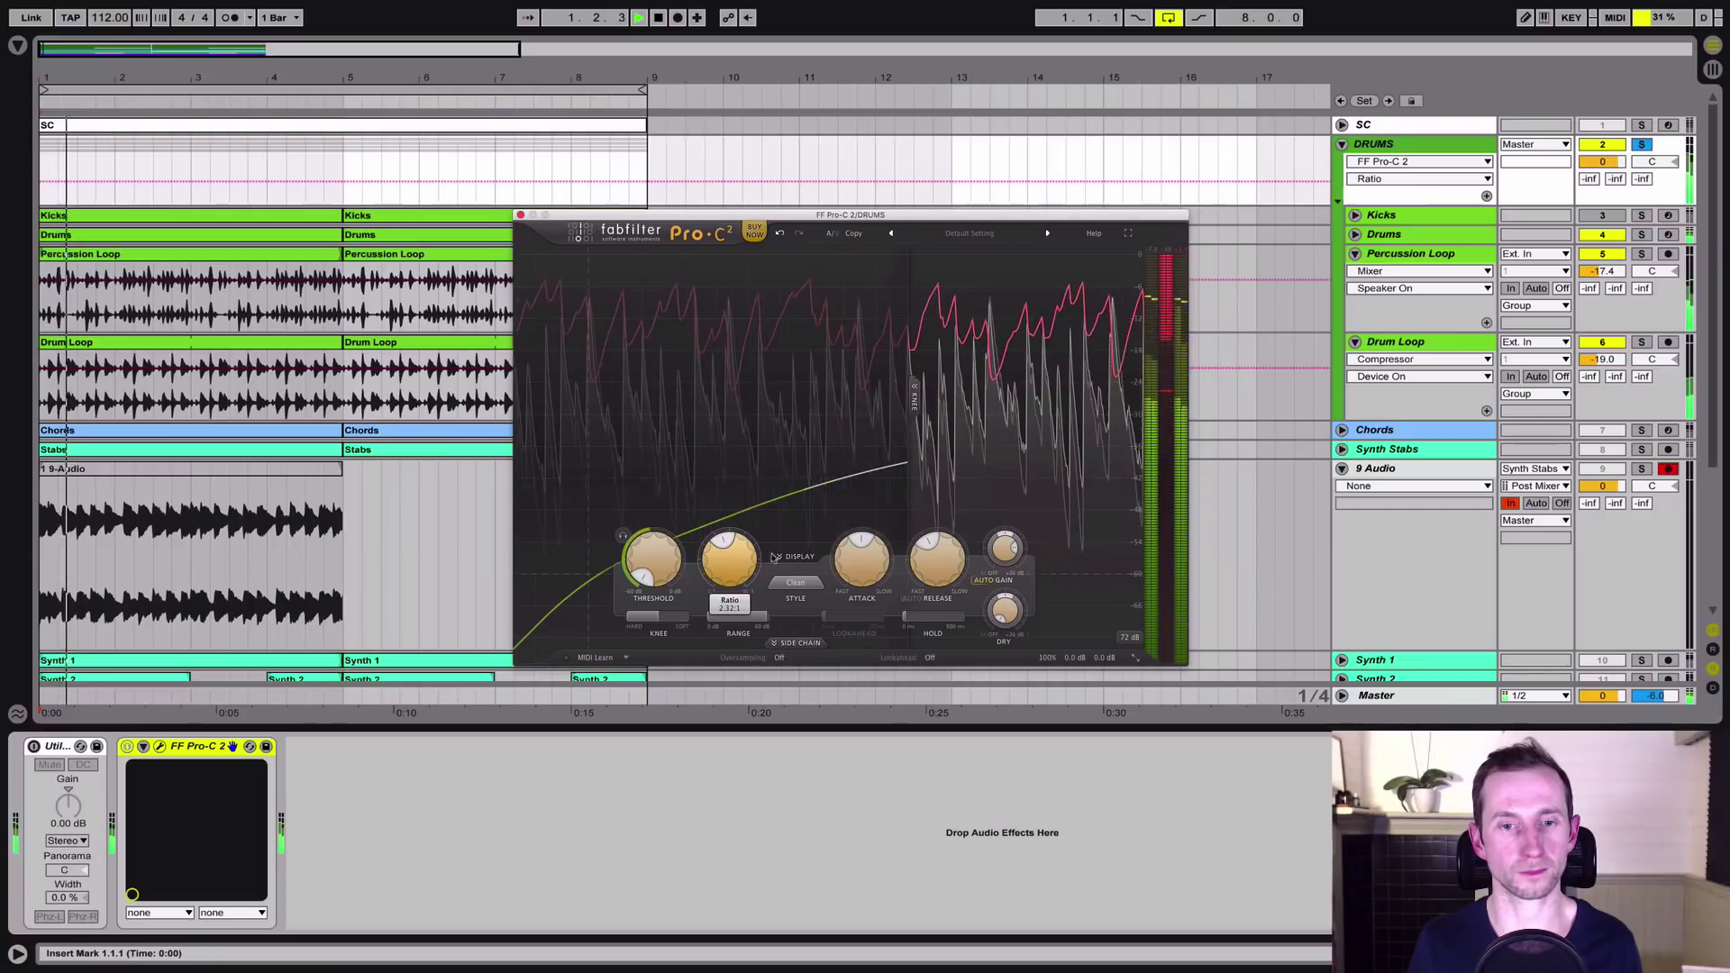
left_click_drag(1002, 552, 999, 534)
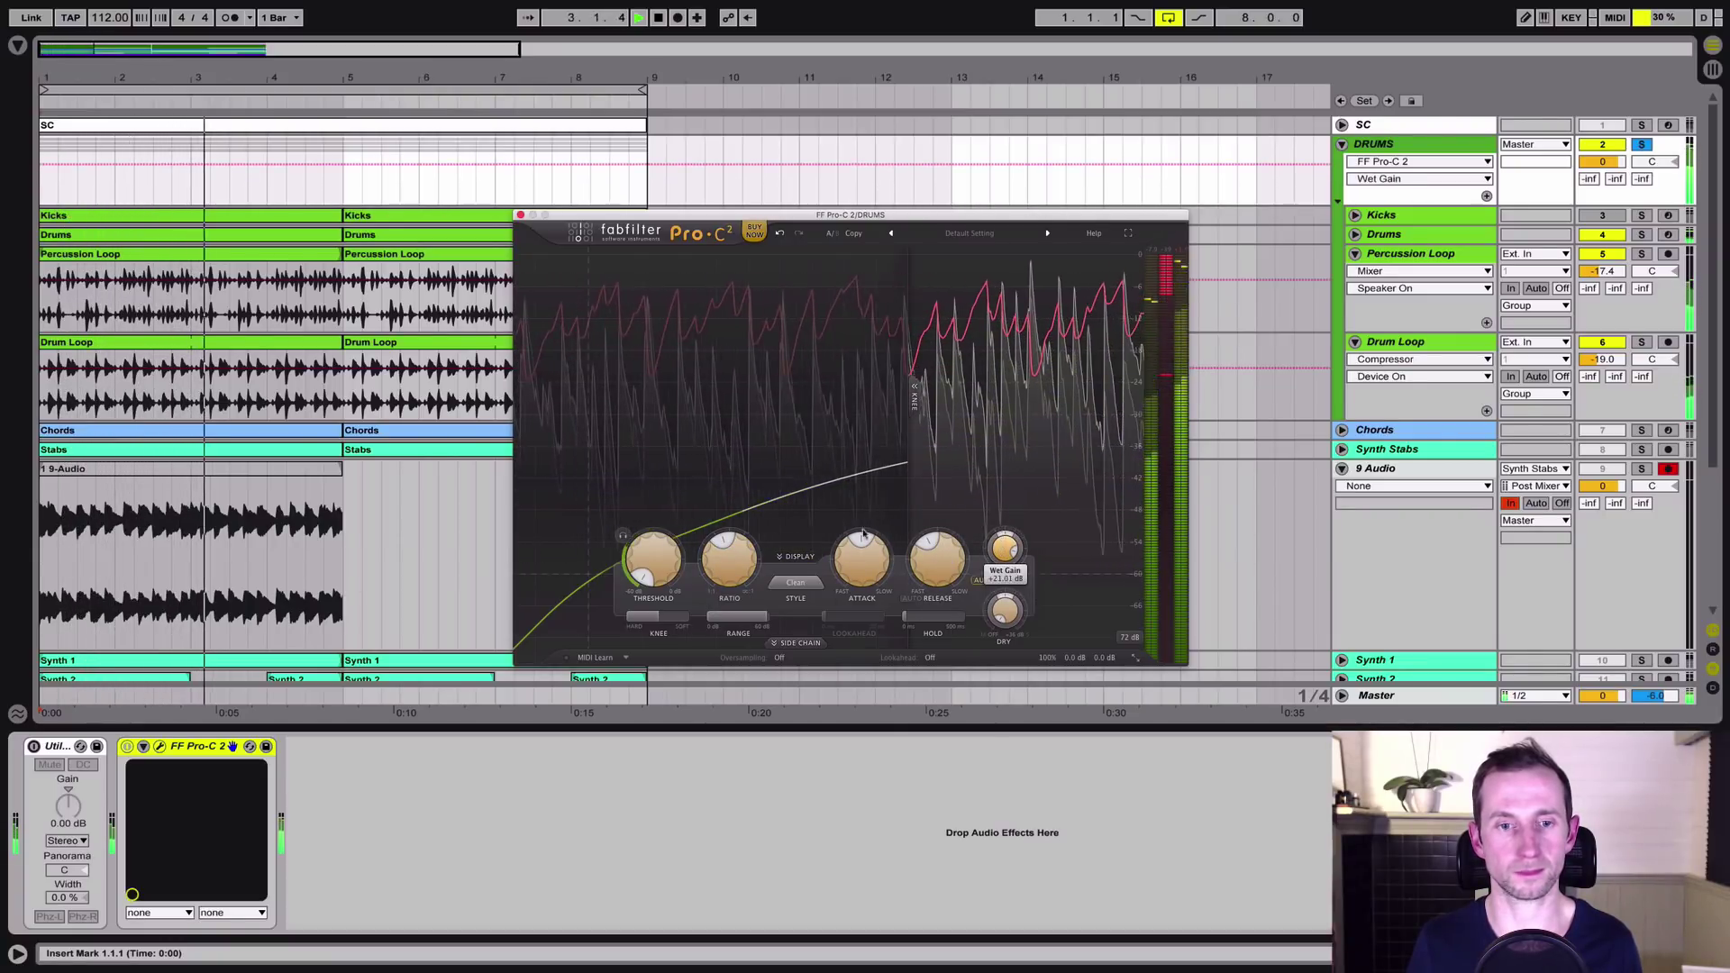
Compare the drums with Pro-C 2 bypassed and active, then reduce its wet gain slightly.
left_click(127, 748)
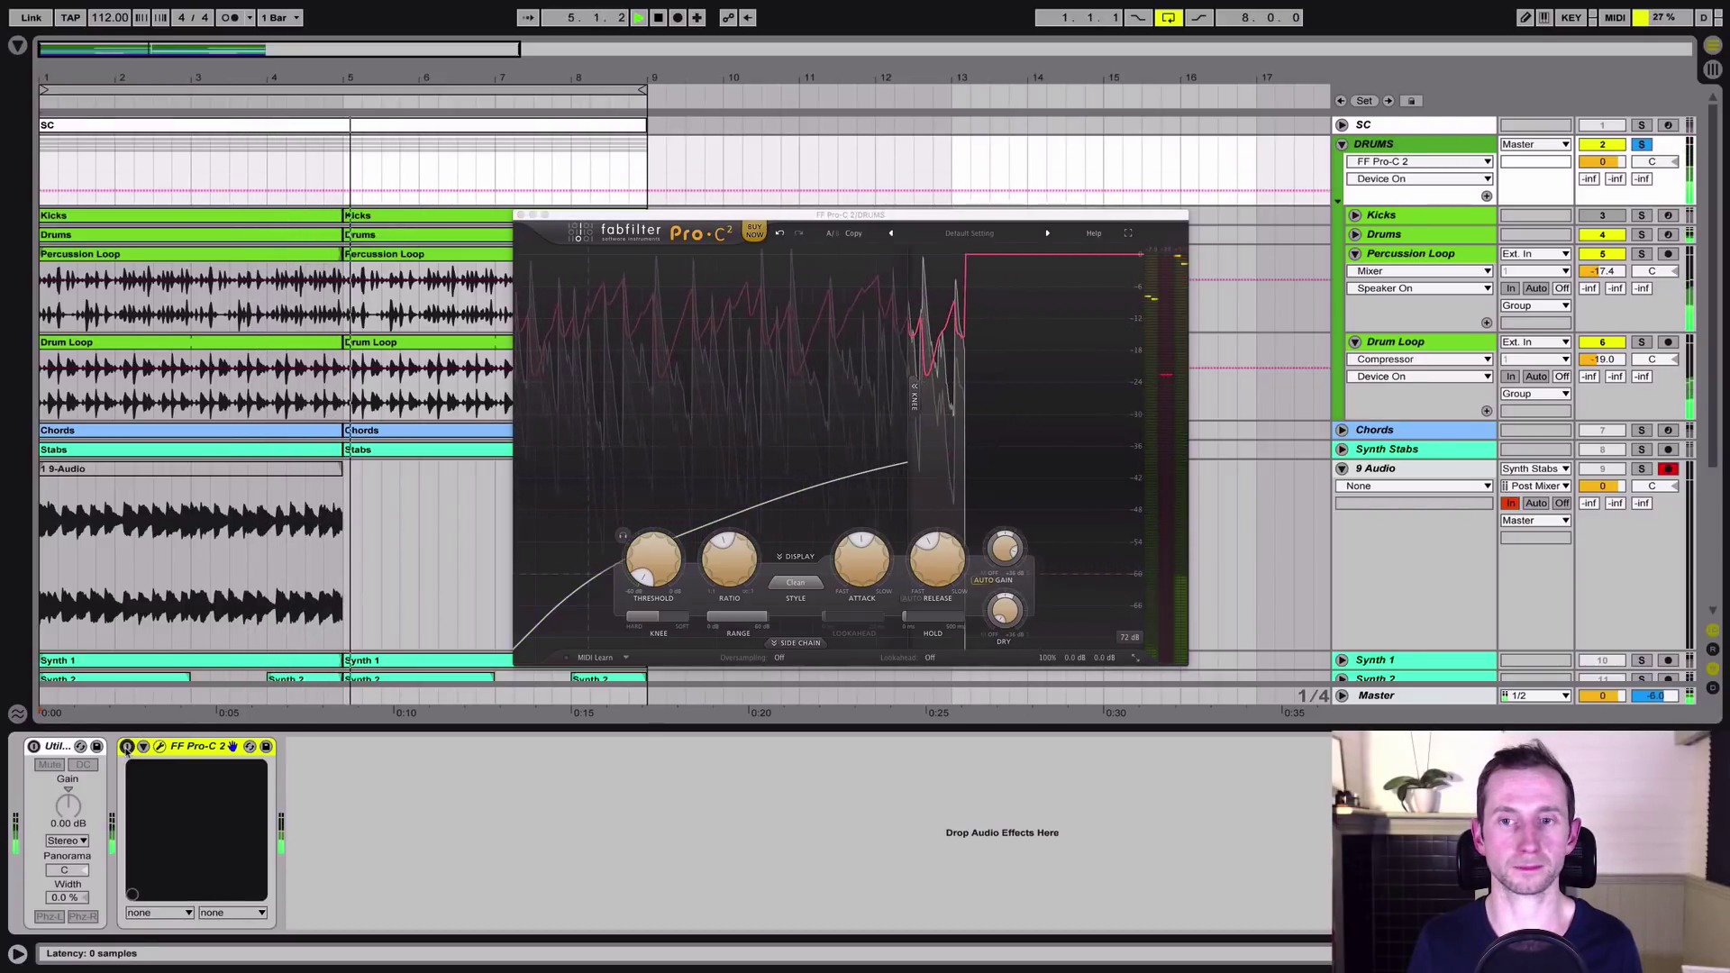
left_click(127, 747)
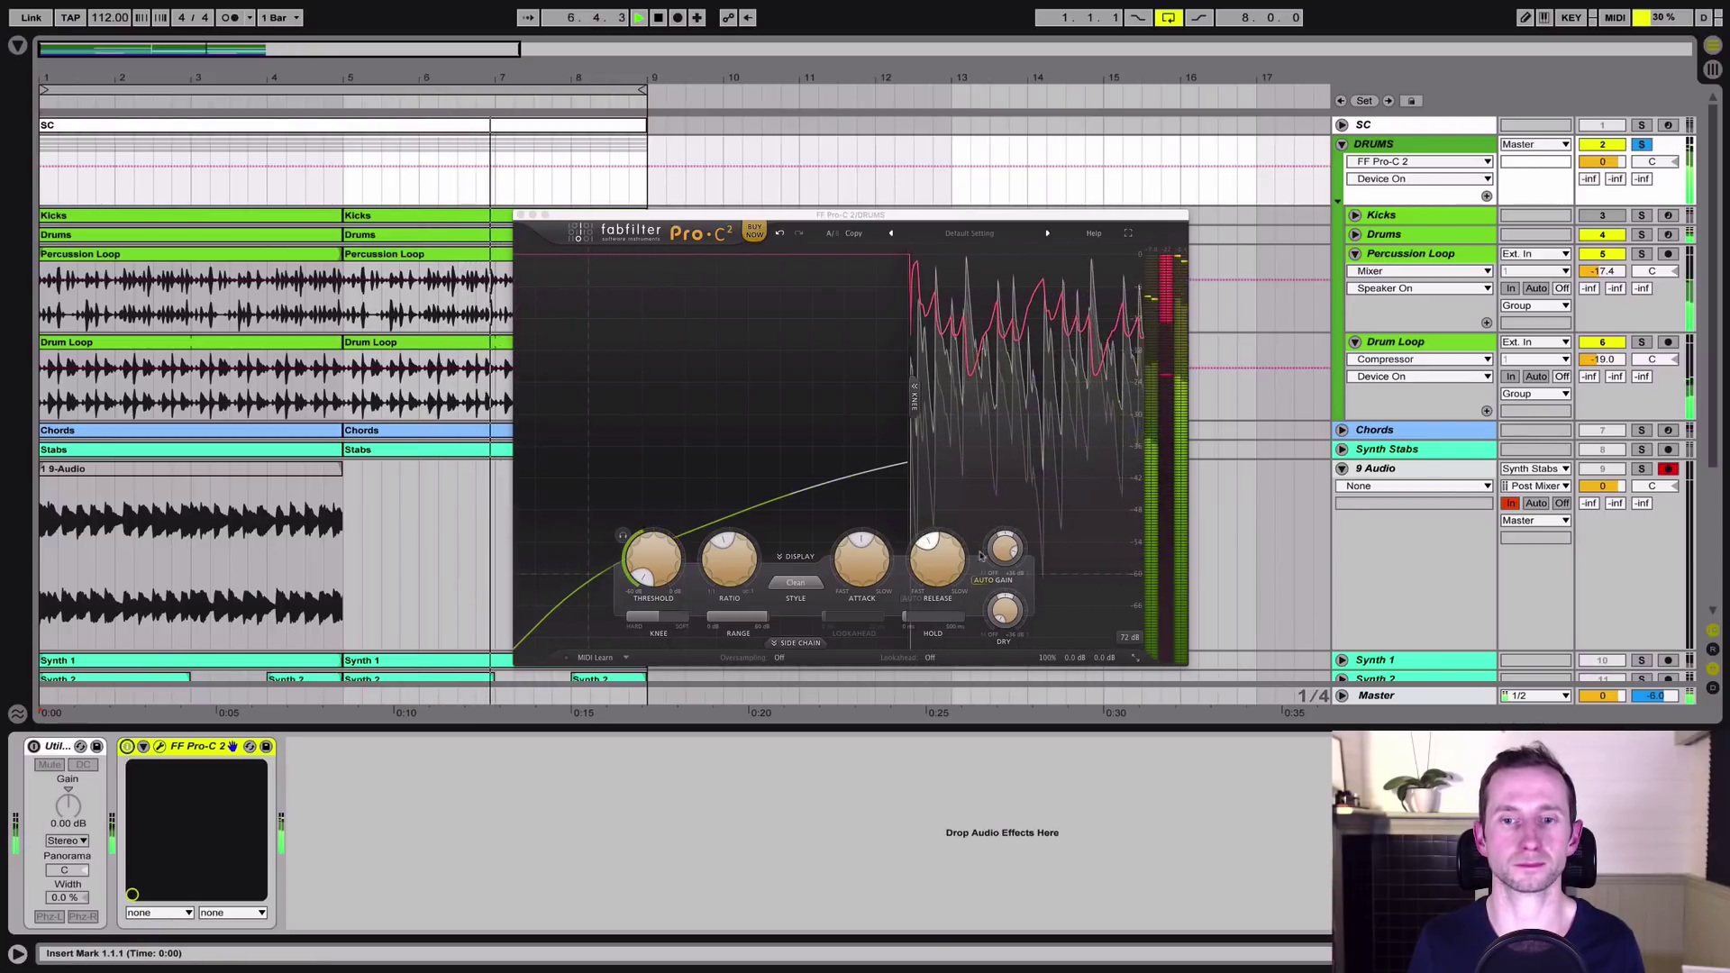
left_click_drag(998, 552, 1002, 565)
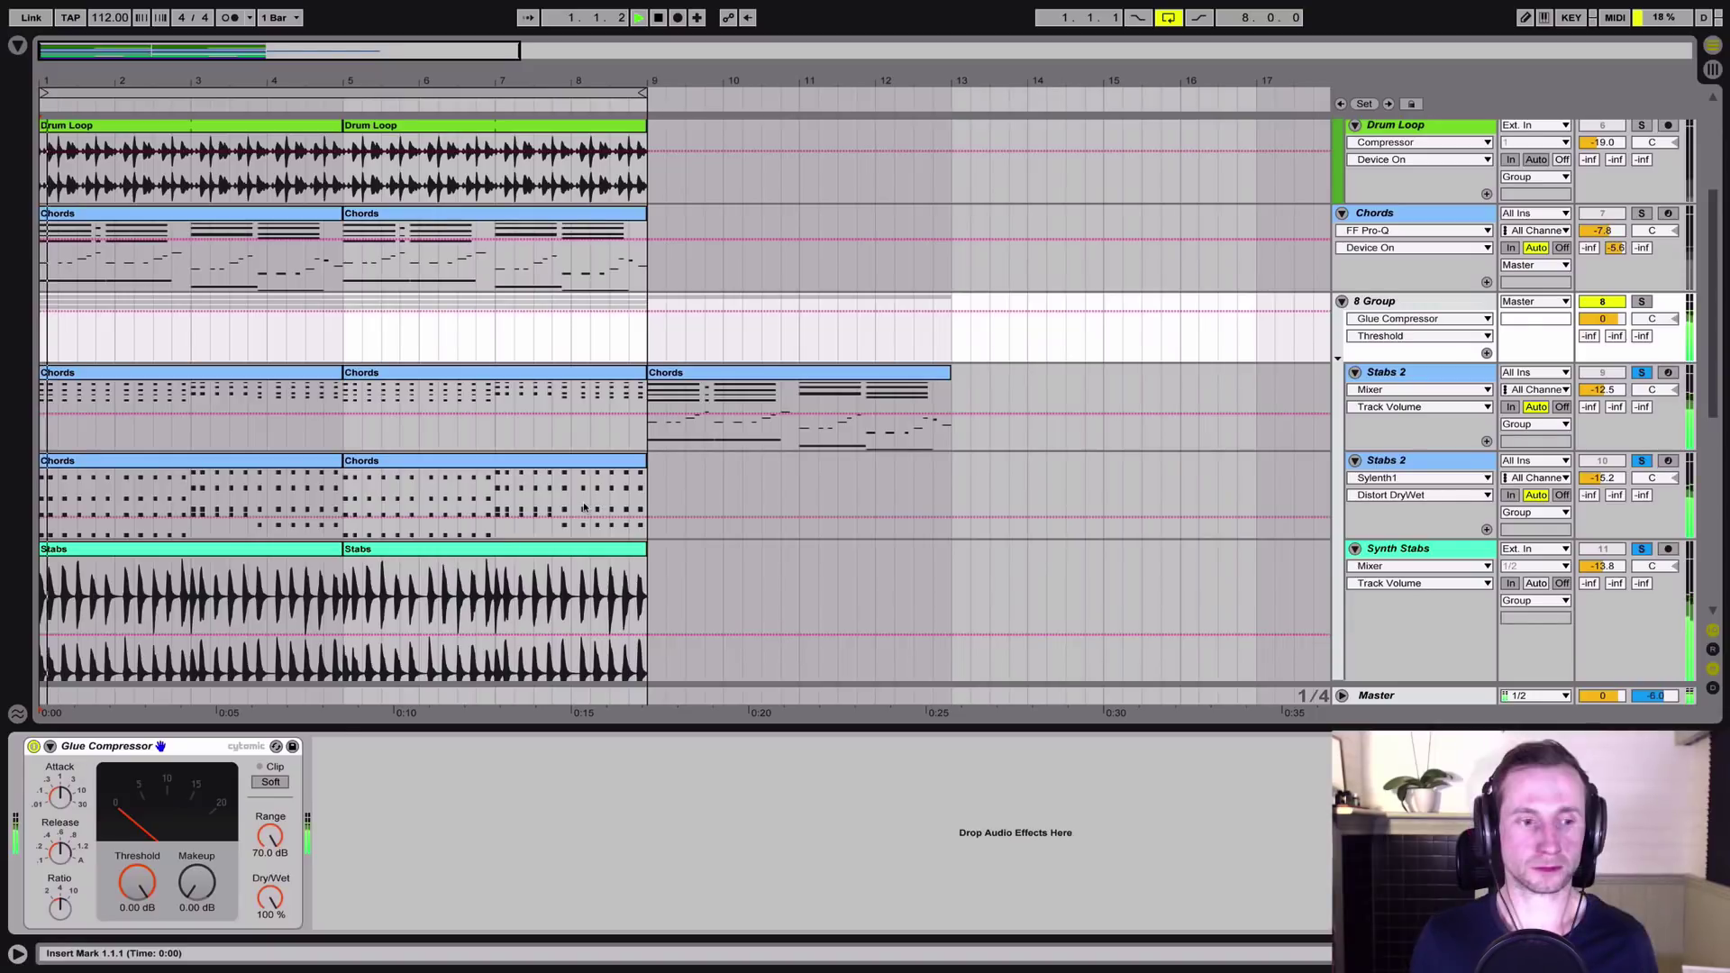
Set the stab group's Glue Compressor to -18.4 dB threshold and 4.92 dB makeup, then compare it bypassed and active.
left_click(135, 876)
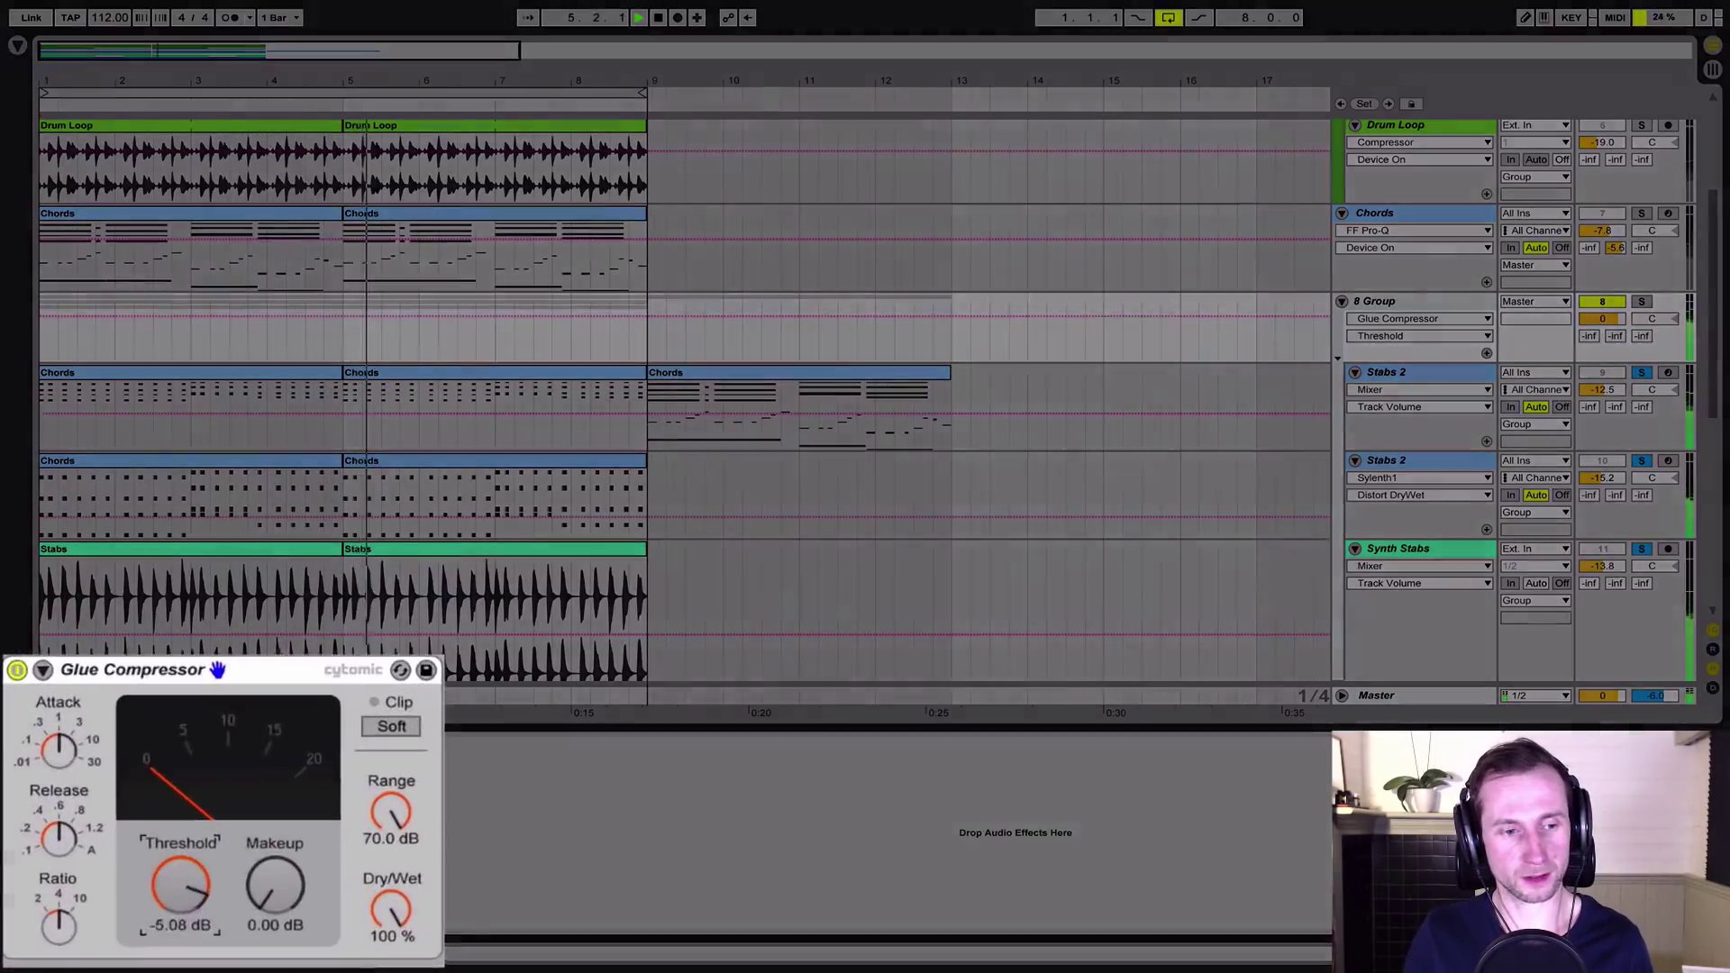
left_click_drag(135, 876, 135, 896)
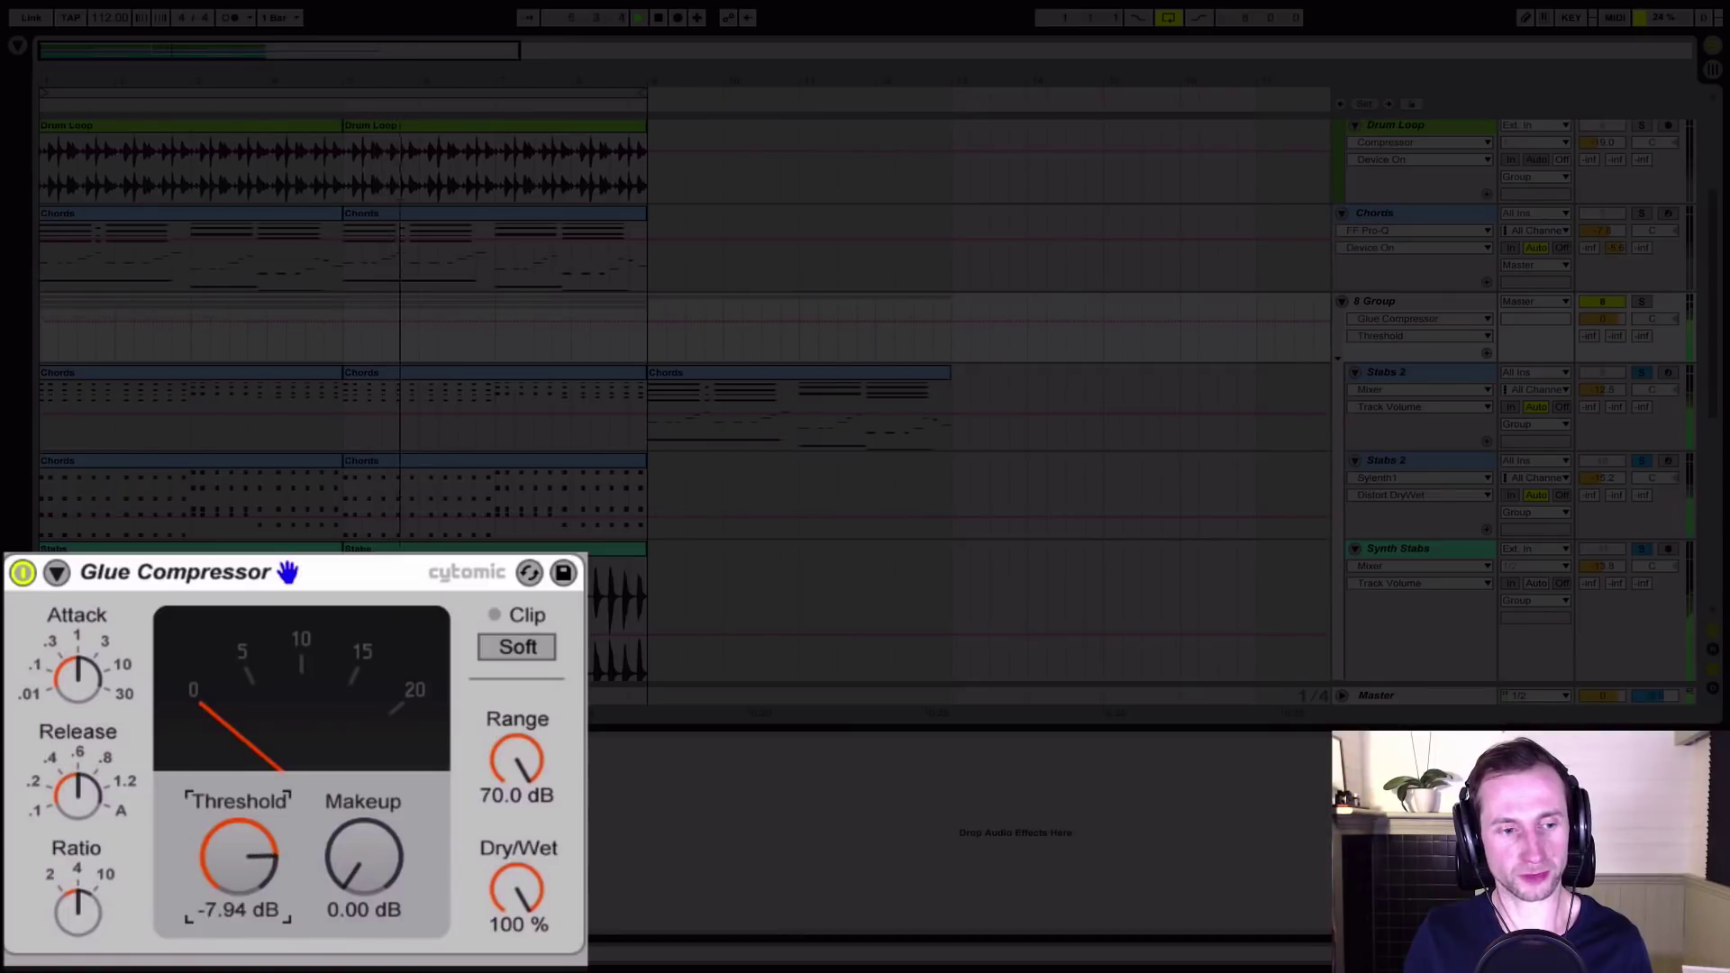
left_click_drag(239, 857, 239, 867)
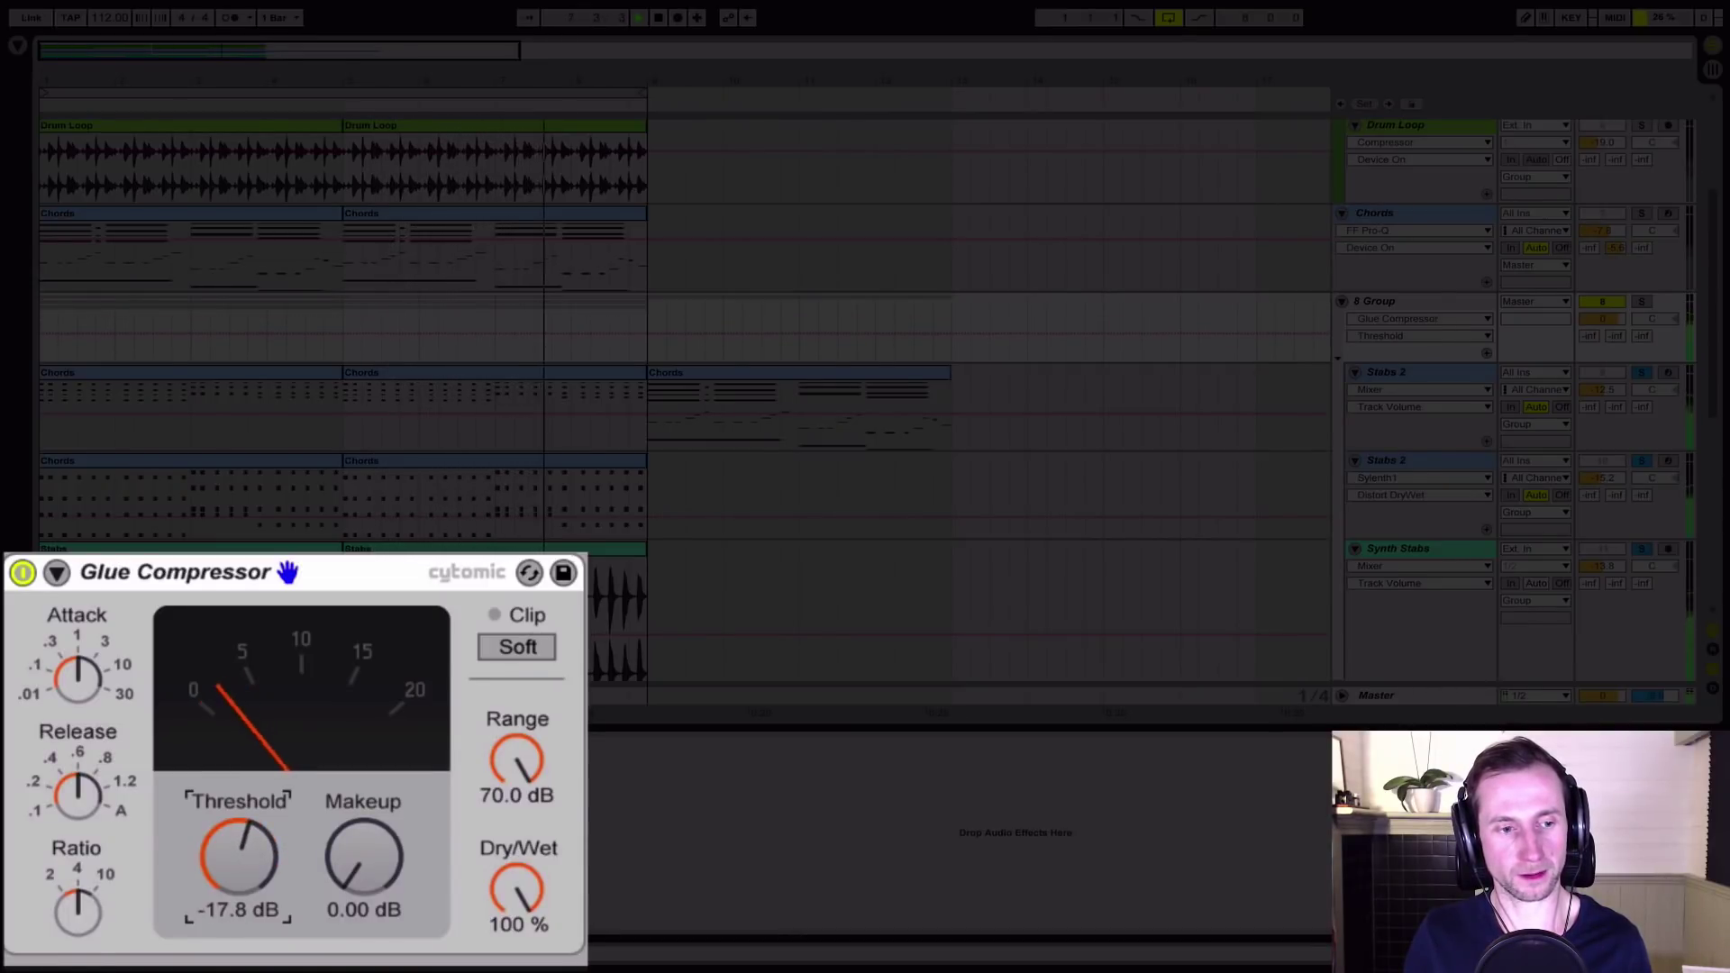
left_click_drag(342, 852, 342, 816)
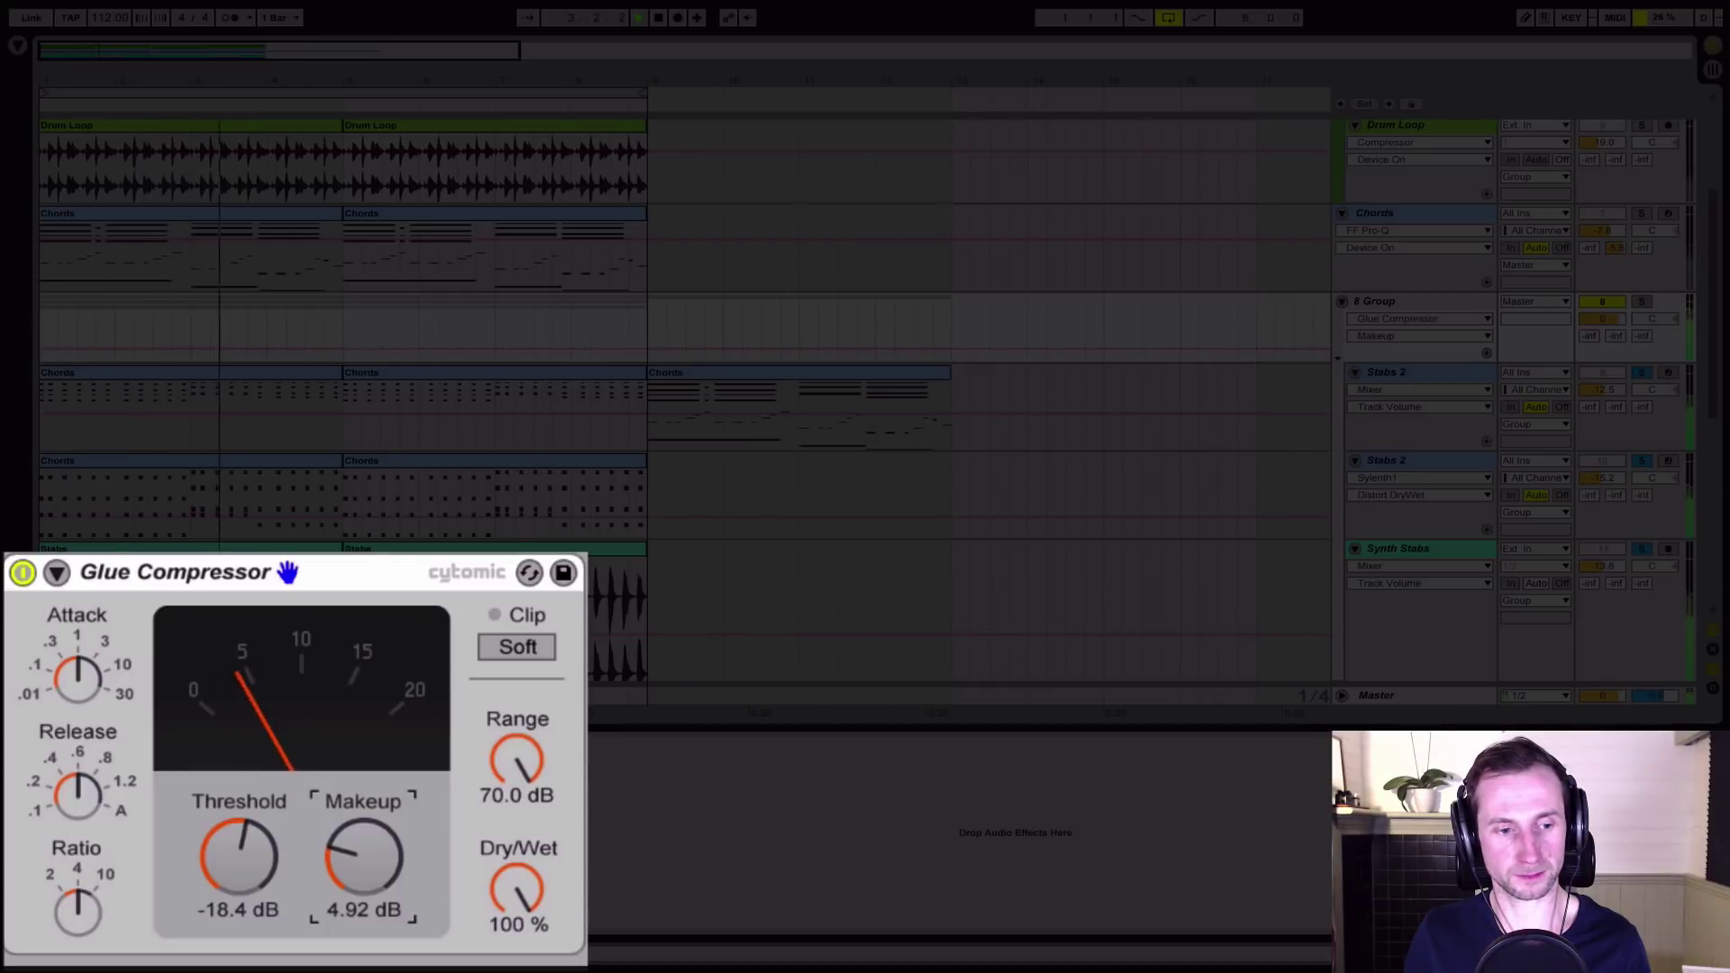
left_click(24, 574)
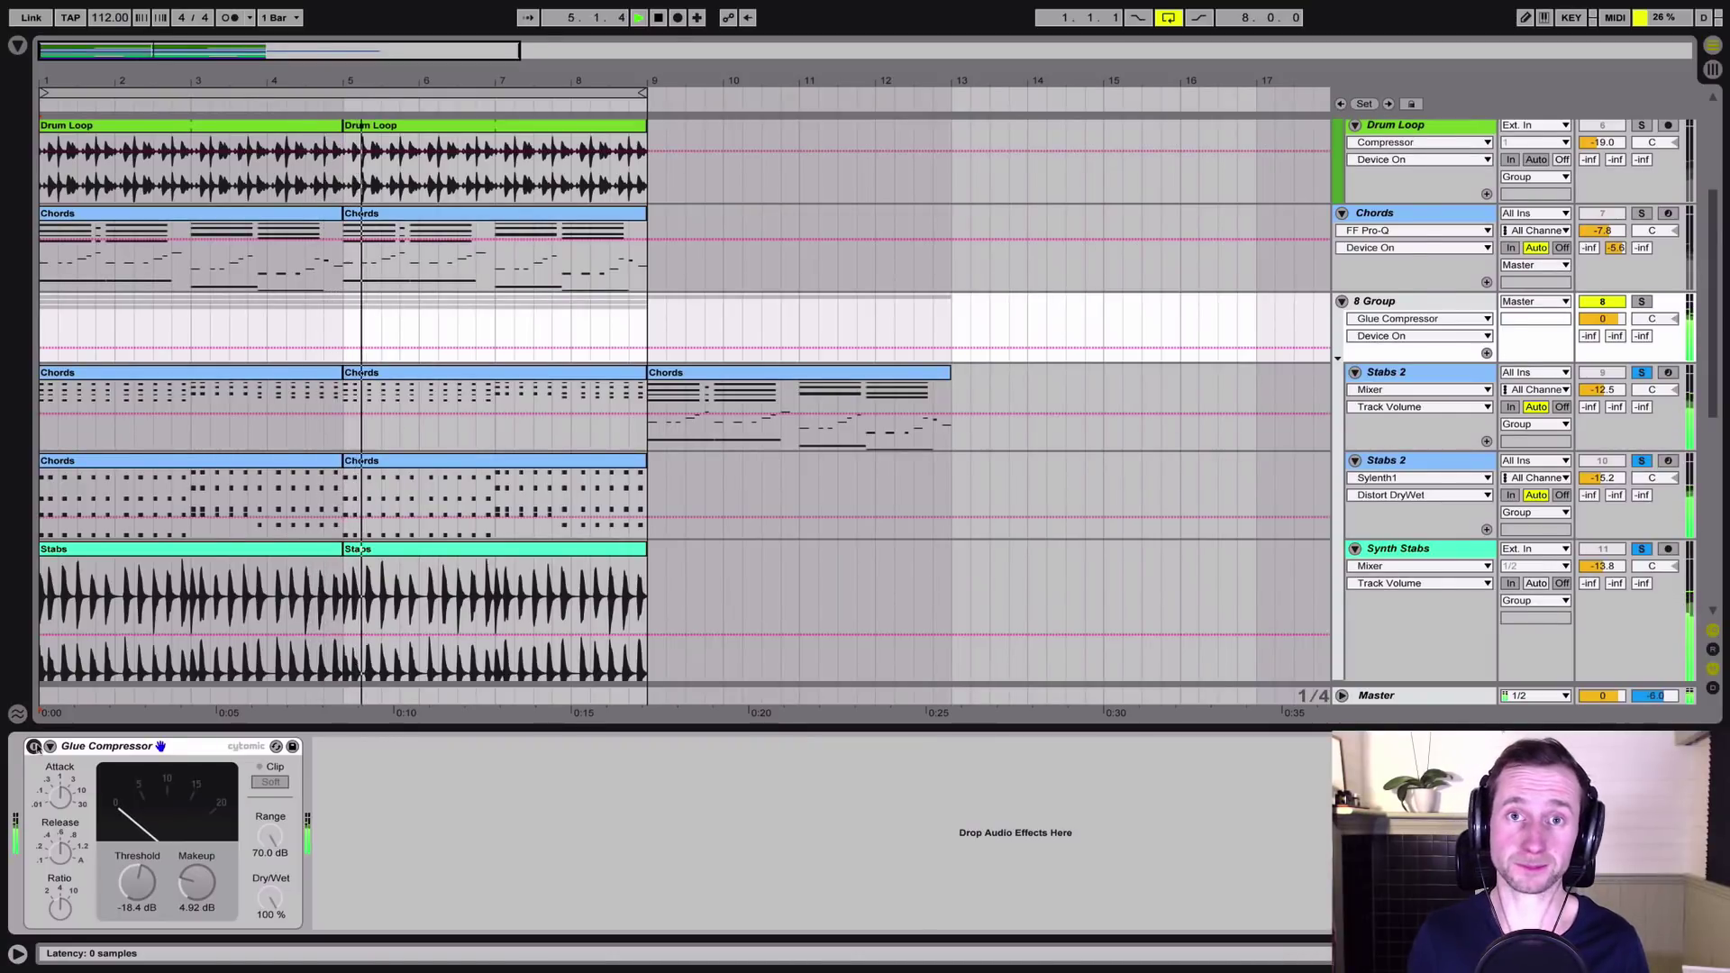
left_click(34, 746)
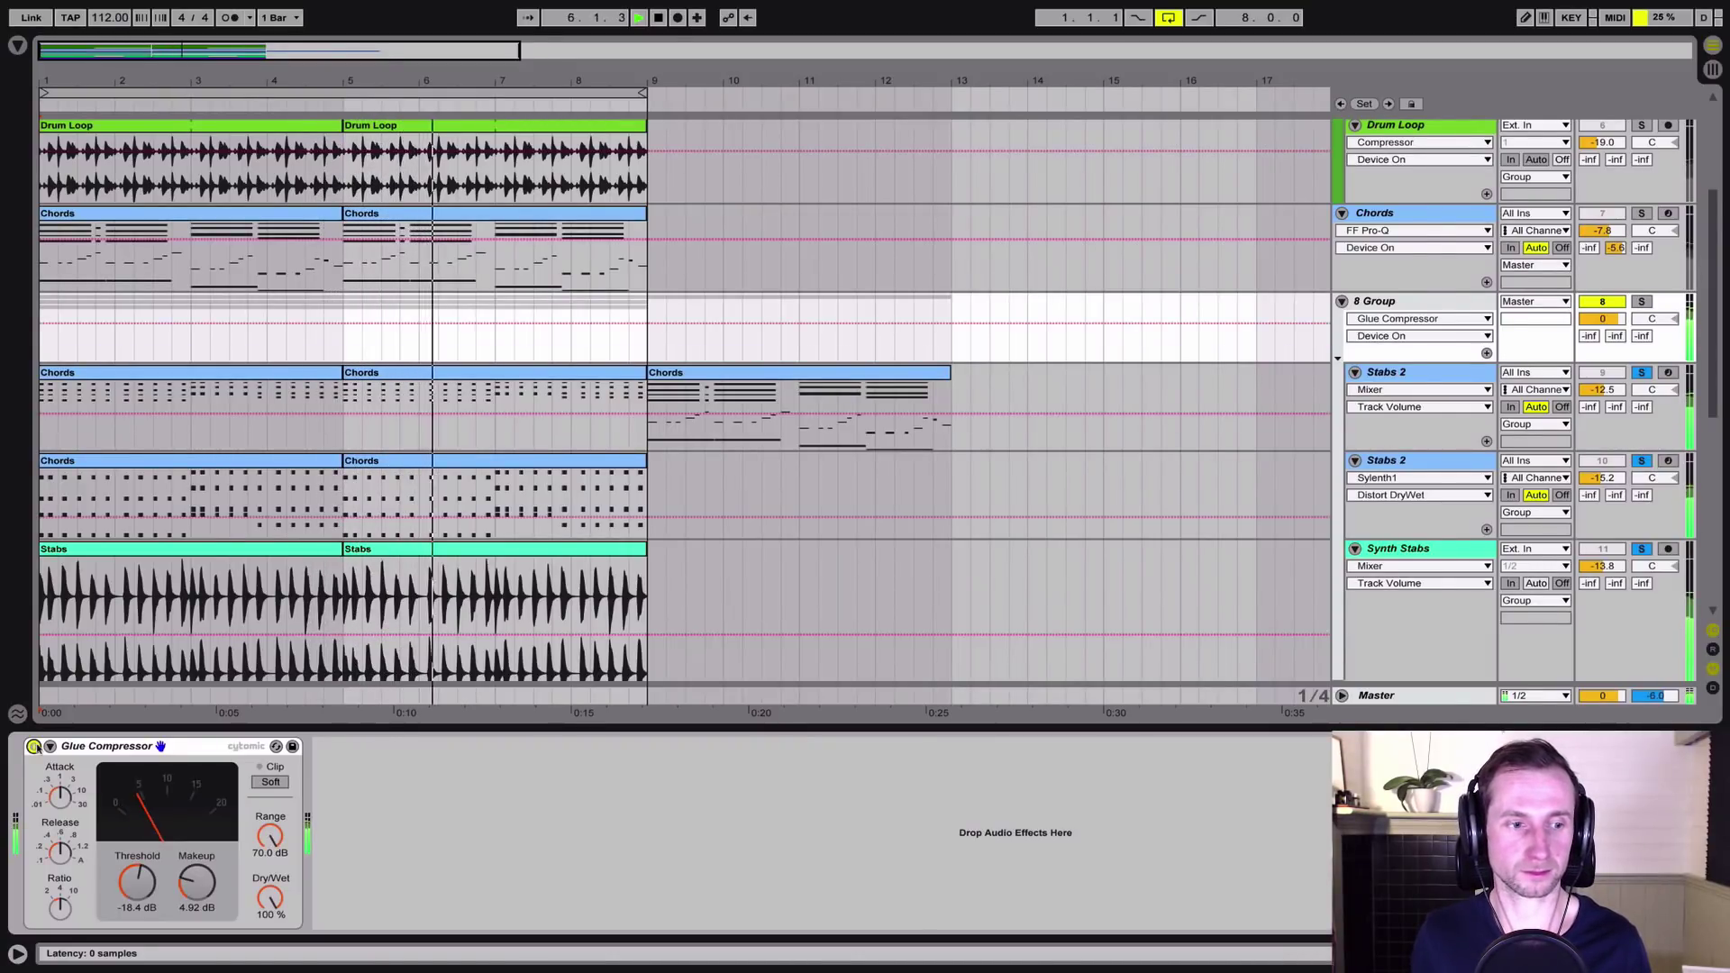